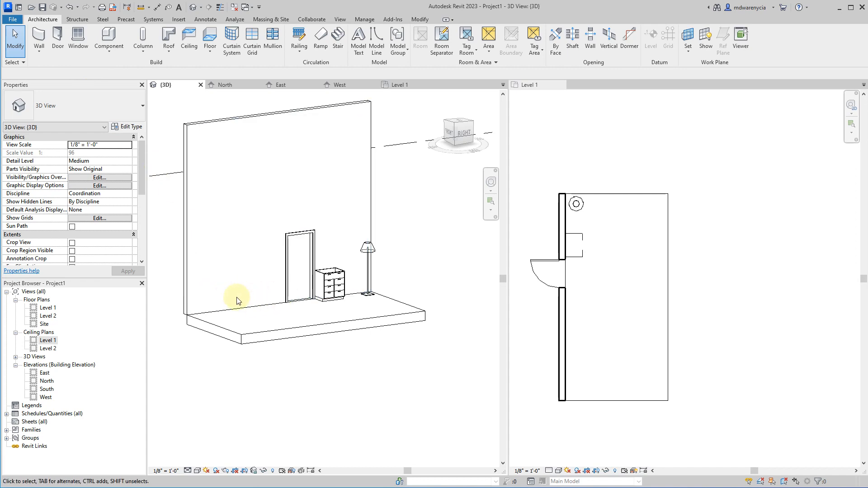
# Display the active work plane in the 3D view and set it to the wall face on the furniture side by picking that face.
pyautogui.keyDown('shift'); pyautogui.moveTo(277, 300); pyautogui.dragTo(267, 333, button='middle'); pyautogui.keyUp('shift')
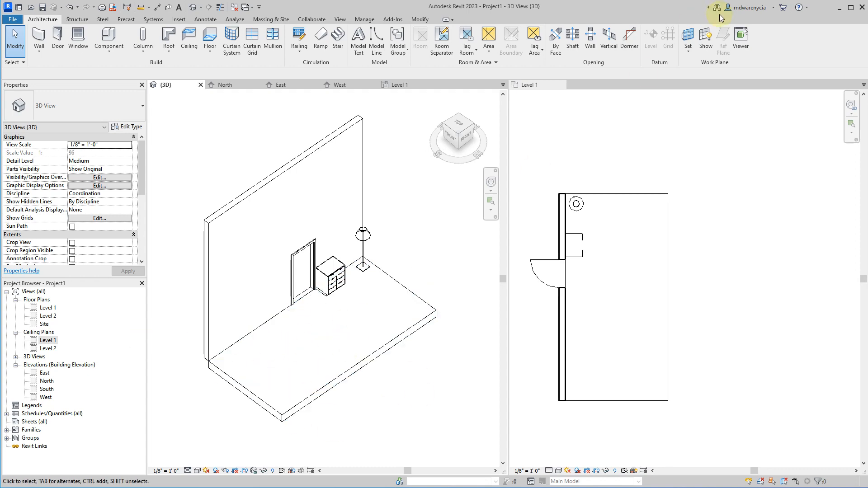
pyautogui.click(705, 43)
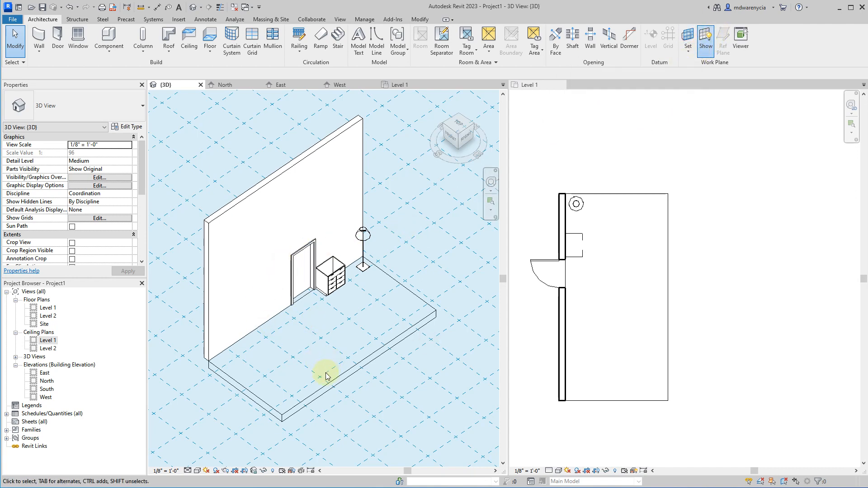
pyautogui.click(688, 43)
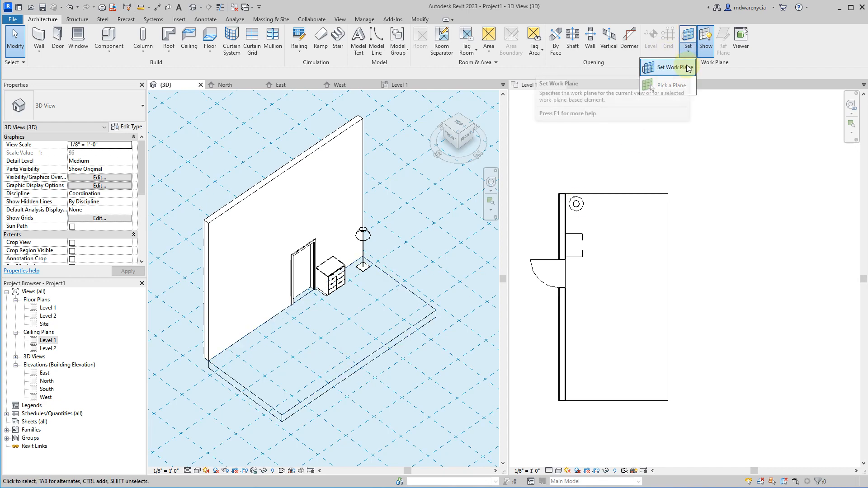
pyautogui.click(669, 85)
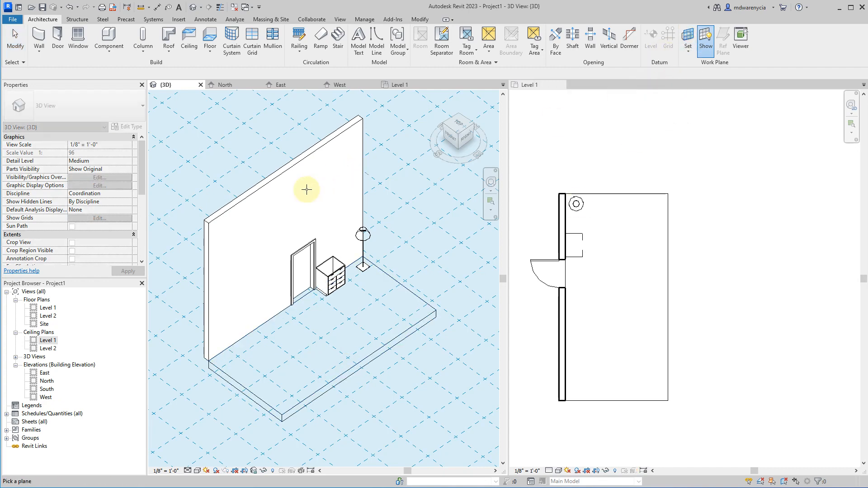
pyautogui.click(229, 221)
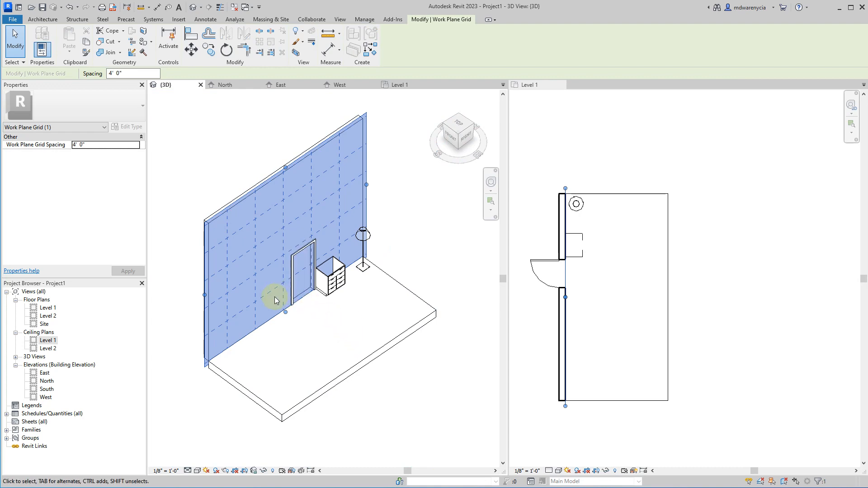
# Stretch the wall's work plane grid lengthwise well beyond the wall end farthest from the floor lamp, and deselect it.
pyautogui.keyDown('shift'); pyautogui.moveTo(275, 301); pyautogui.dragTo(257, 167, button='middle'); pyautogui.keyUp('shift')
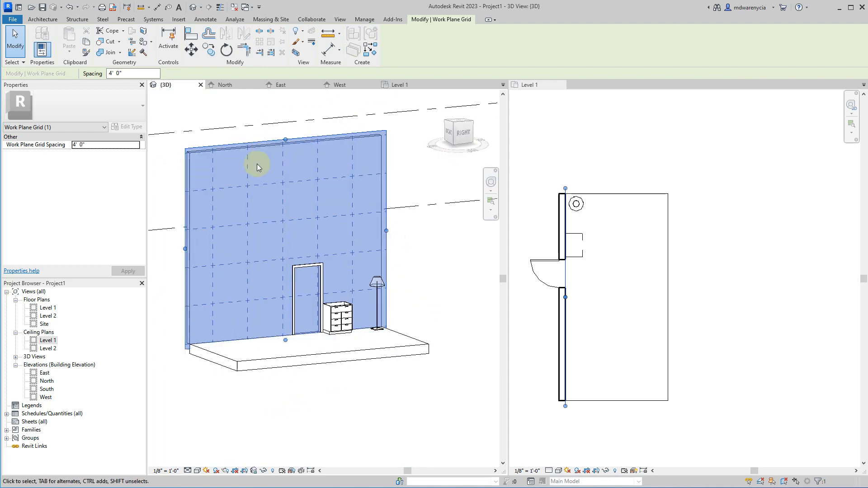
pyautogui.scroll(-2, 186, 232)
pyautogui.moveTo(253, 235); pyautogui.dragTo(421, 228, button='middle')
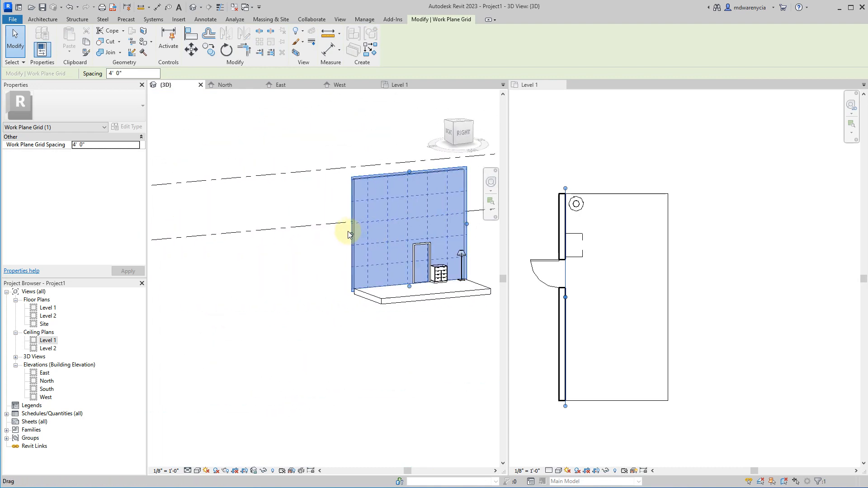
pyautogui.moveTo(352, 237); pyautogui.dragTo(180, 271)
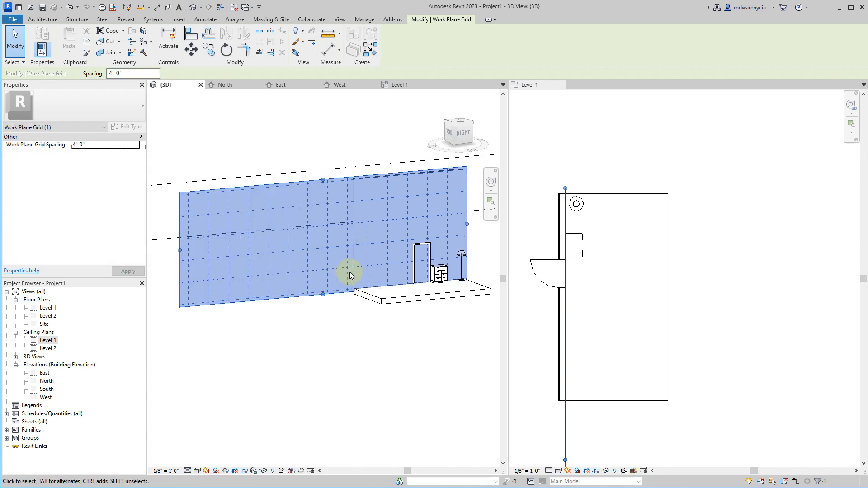
pyautogui.keyDown('shift'); pyautogui.moveTo(348, 273); pyautogui.dragTo(388, 268, button='middle'); pyautogui.keyUp('shift')
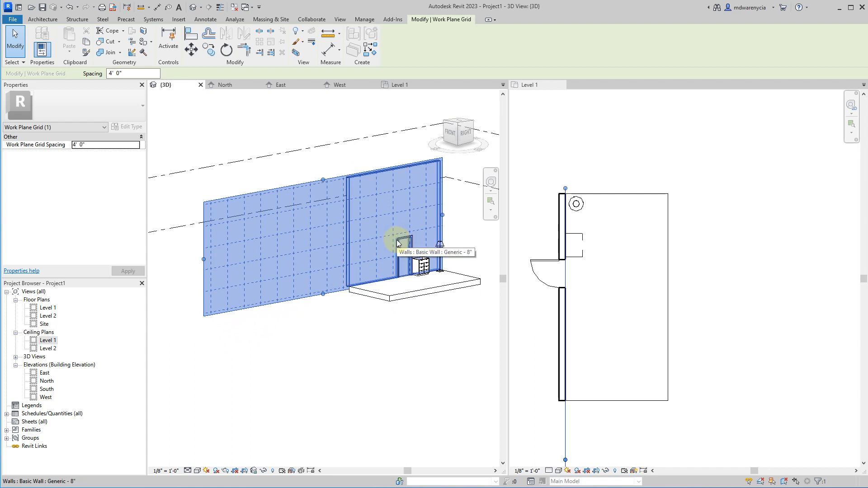
pyautogui.press('Escape')
# Toggle the work plane display off and back on in the 3D view.
pyautogui.scroll(3, 296, 284)
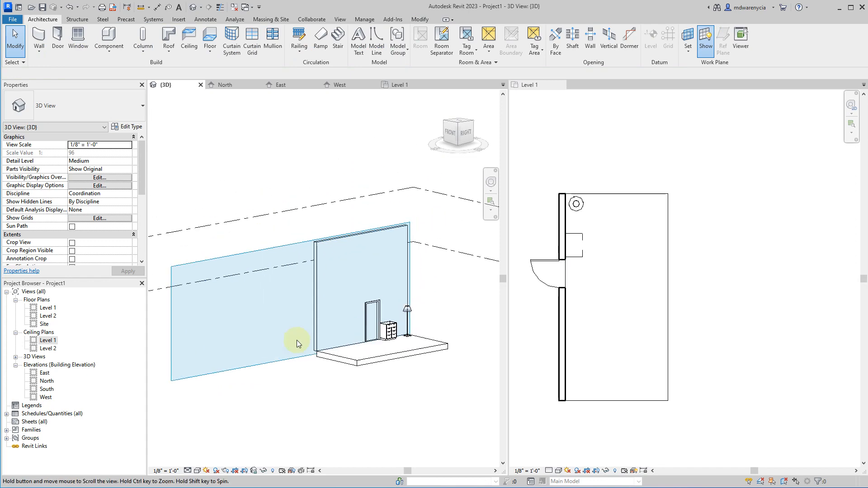
pyautogui.scroll(2, 271, 306)
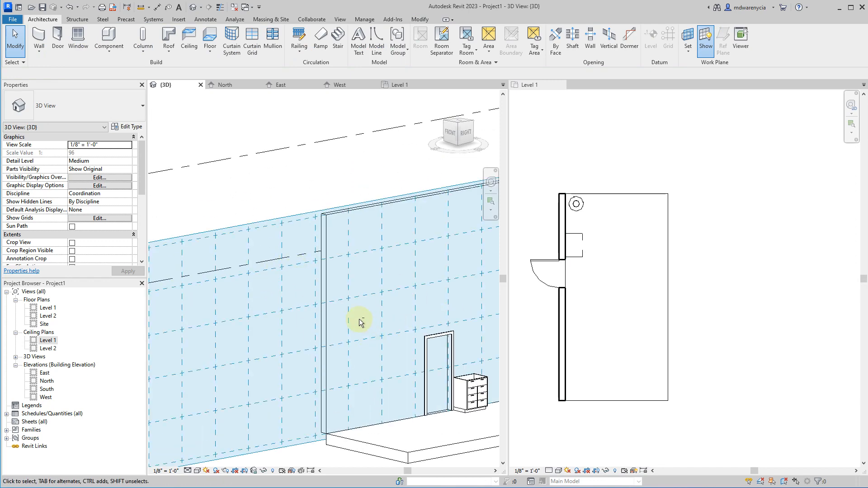
pyautogui.scroll(-2, 359, 321)
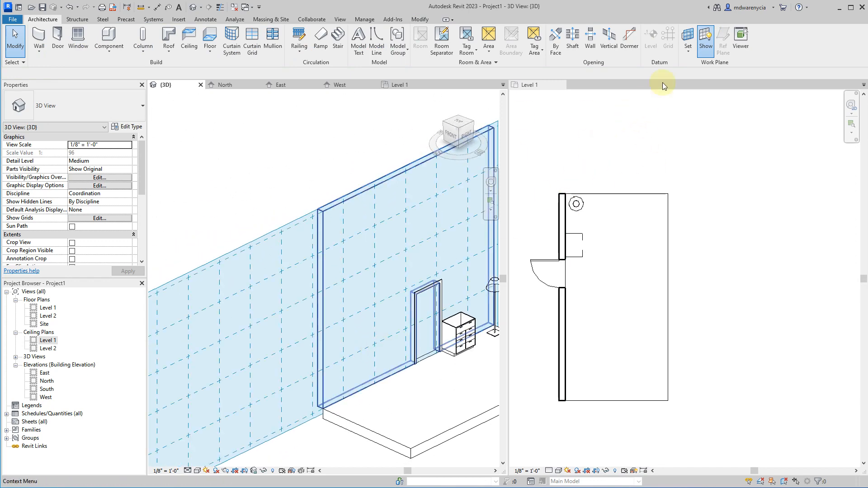
pyautogui.click(706, 40)
pyautogui.click(705, 38)
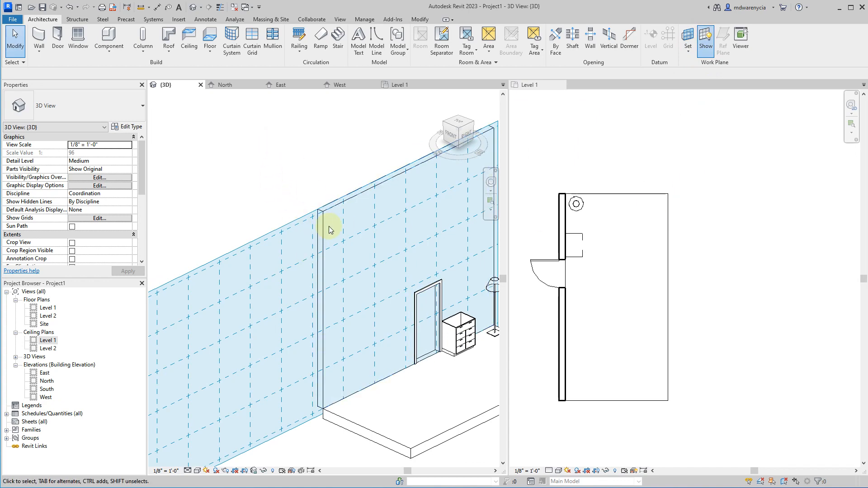
# Create a model in-place component in the Generic Models category and name it "Decorative".
pyautogui.keyDown('shift'); pyautogui.moveTo(410, 315); pyautogui.dragTo(336, 271, button='middle'); pyautogui.keyUp('shift')
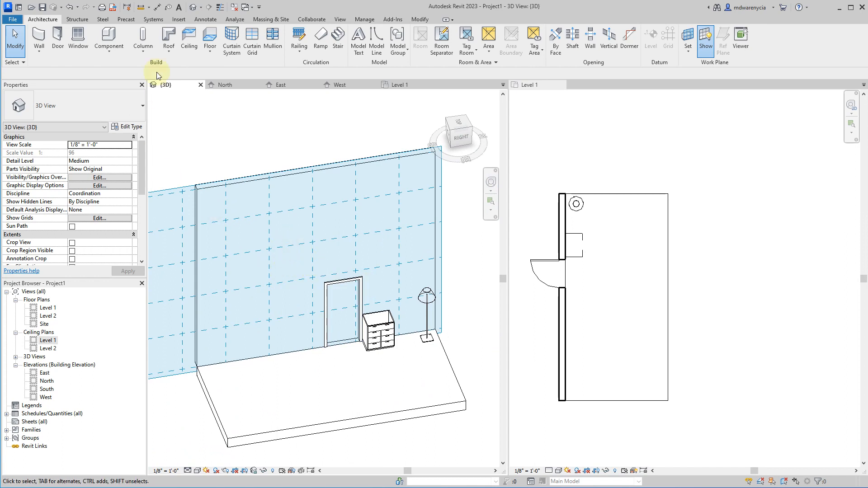
pyautogui.click(100, 40)
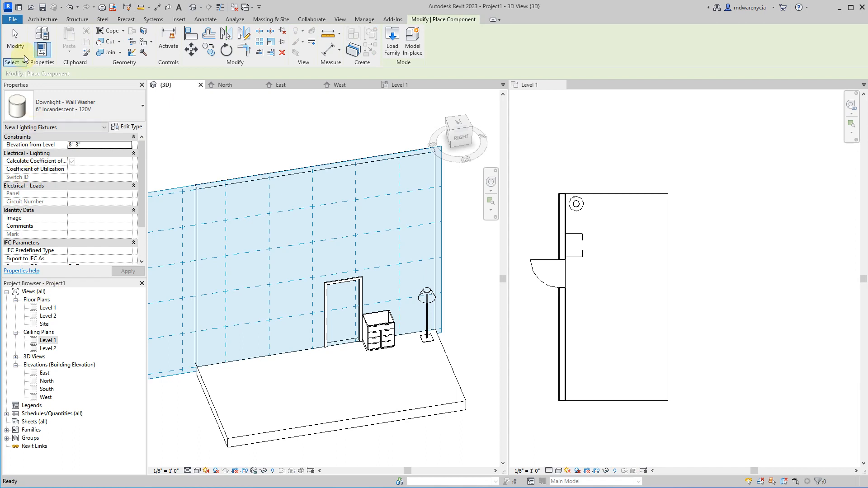
pyautogui.click(13, 29)
pyautogui.click(109, 52)
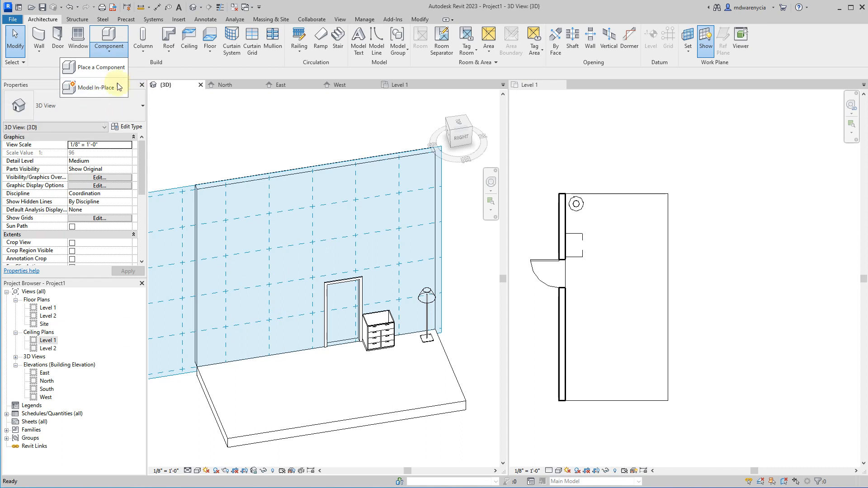
pyautogui.click(99, 88)
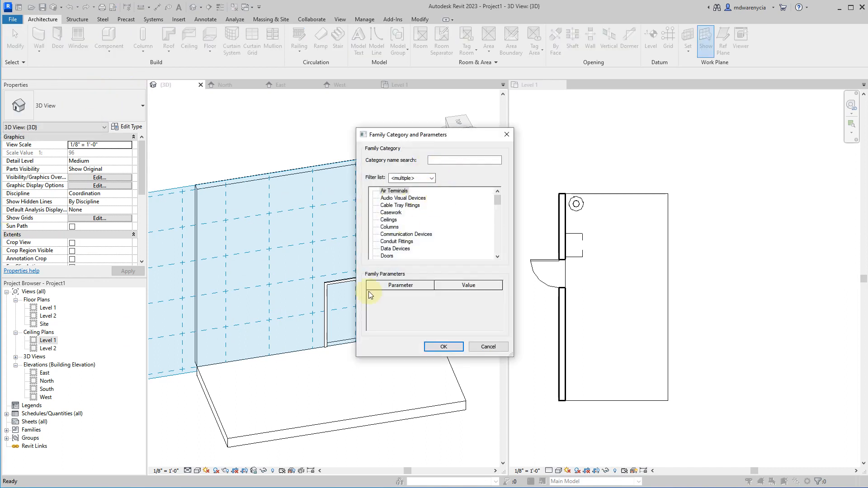
pyautogui.moveTo(511, 357); pyautogui.dragTo(554, 449)
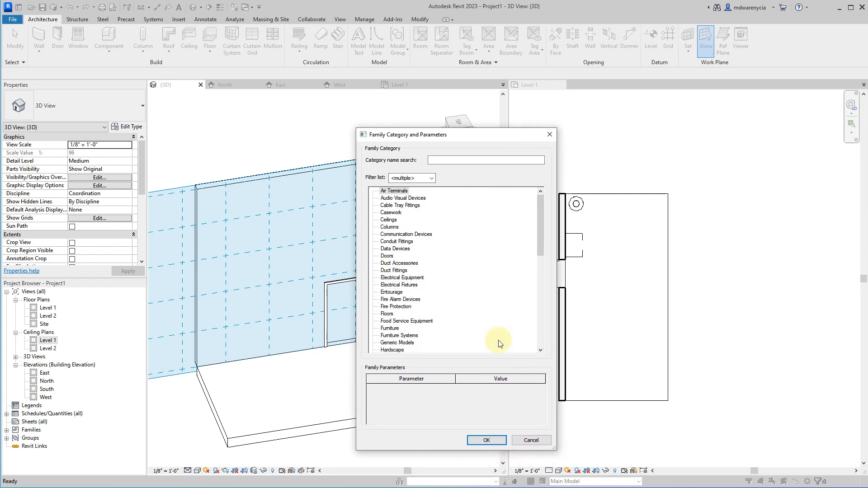
pyautogui.click(404, 343)
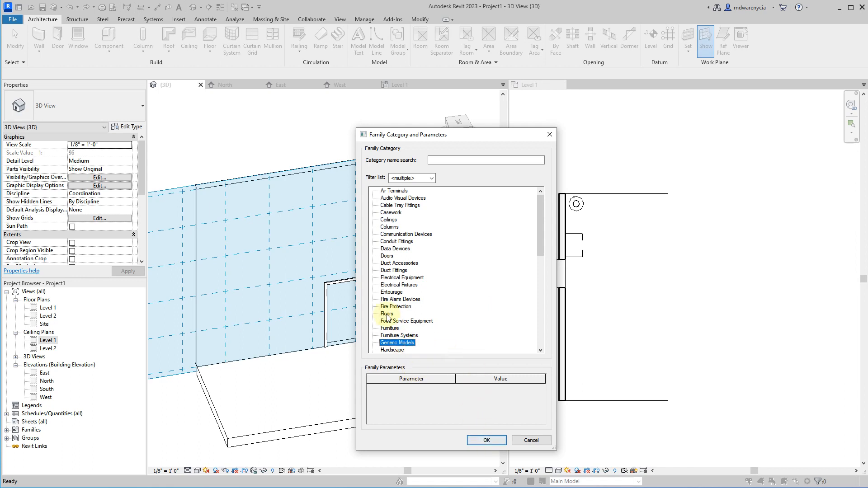
pyautogui.click(487, 441)
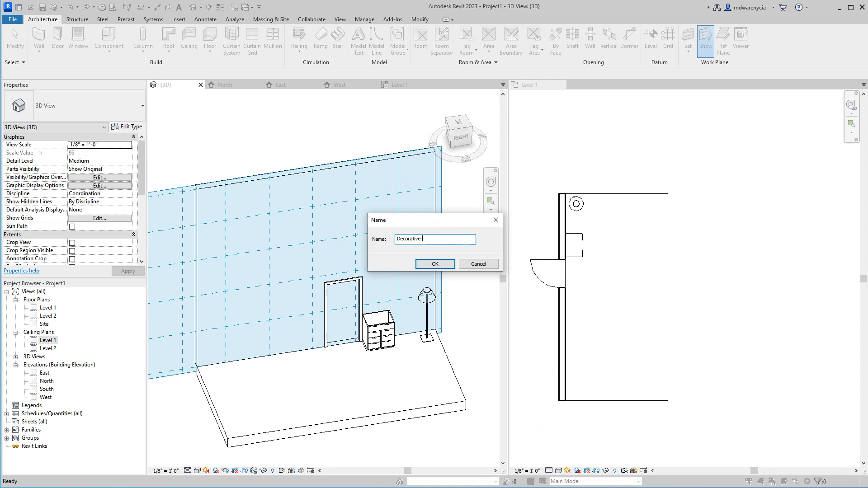
pyautogui.press('Return')
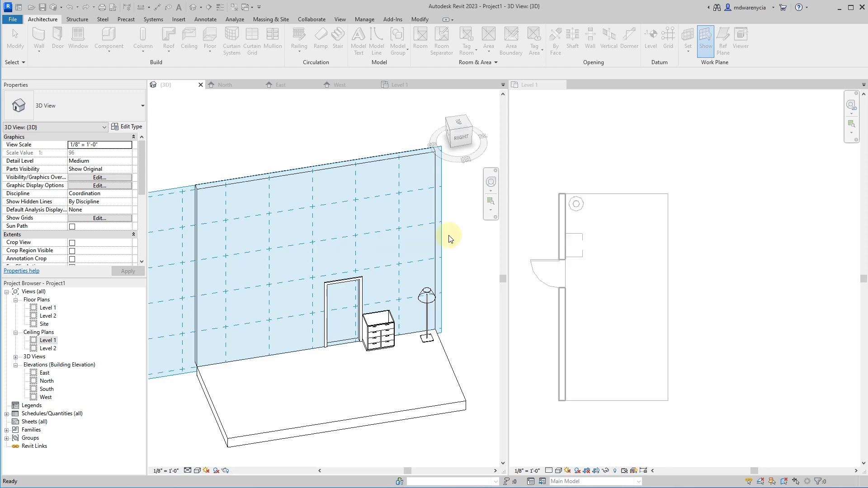
pyautogui.scroll(3, 291, 310)
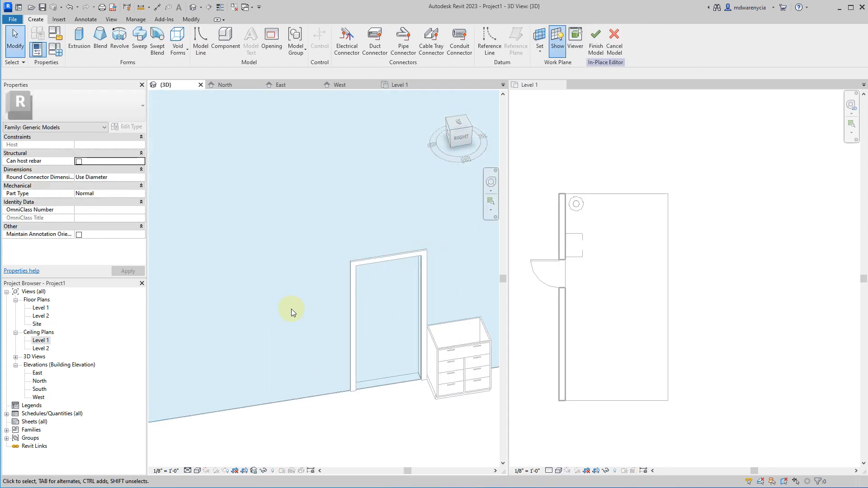
pyautogui.scroll(2, 335, 303)
pyautogui.scroll(-5, 336, 304)
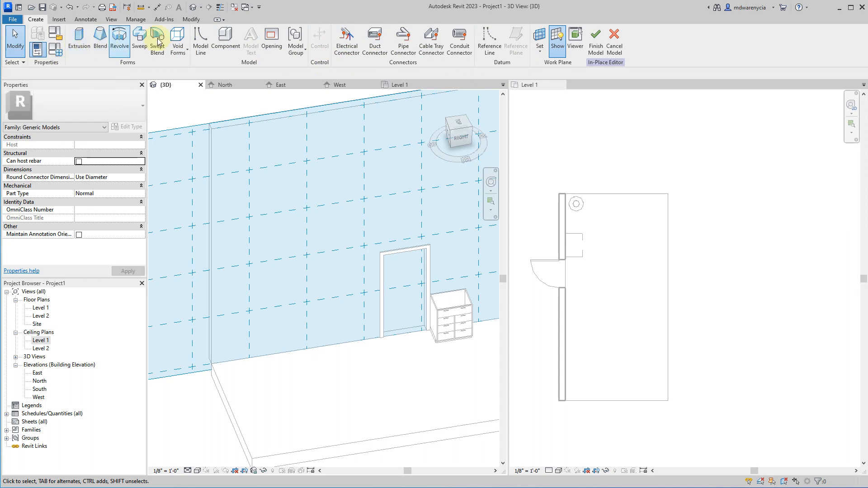
pyautogui.click(101, 37)
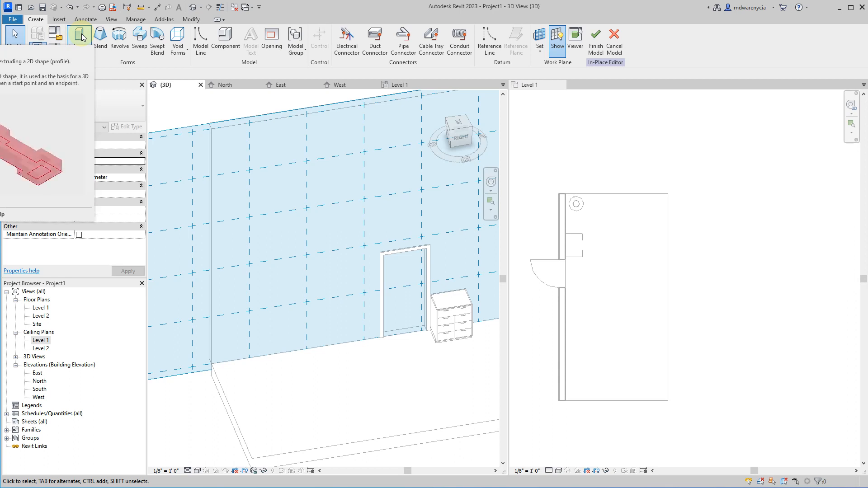
# Sketch a rectangle about 3'-3" wide and 6" high on the wall beside the door and extrude it 1'-0".
pyautogui.click(81, 38)
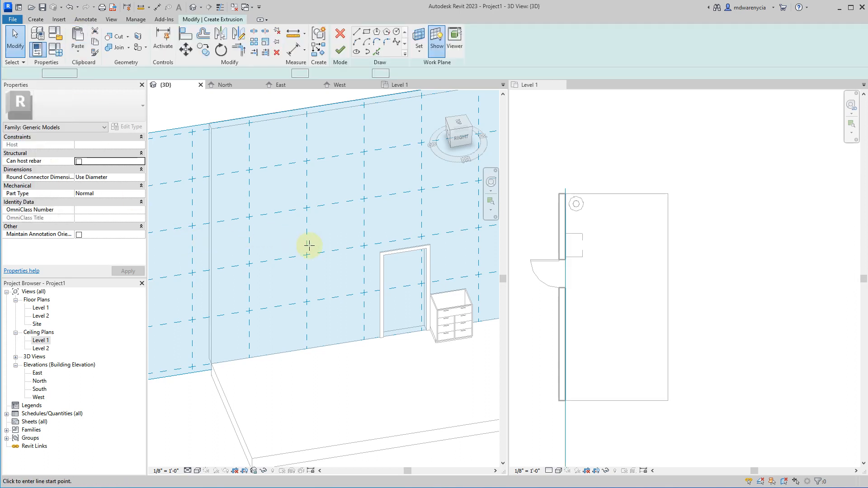
pyautogui.scroll(2, 310, 266)
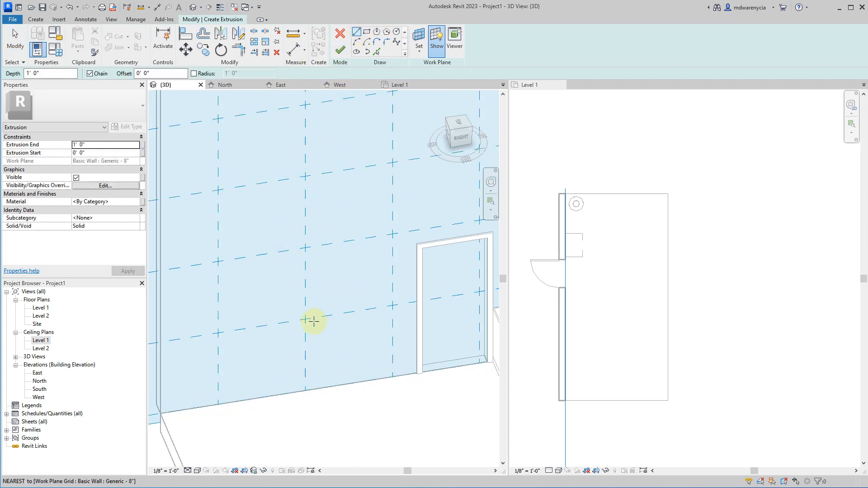
pyautogui.scroll(-5, 300, 315)
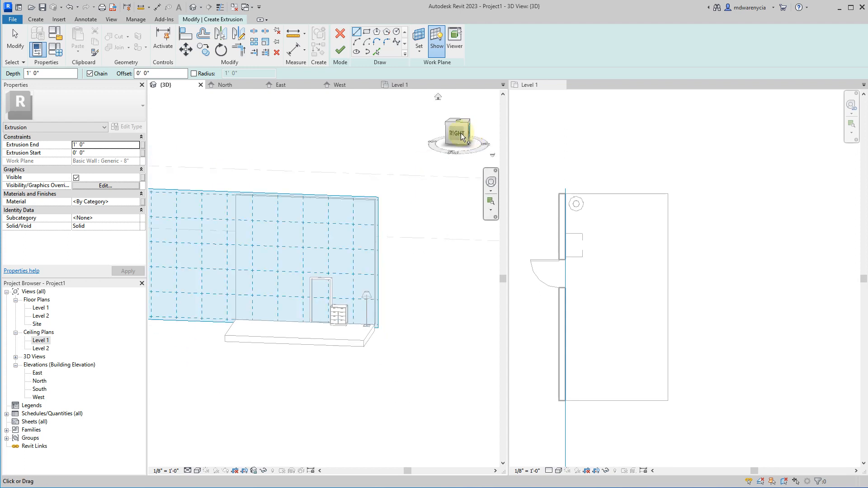
pyautogui.scroll(-3, 382, 273)
pyautogui.moveTo(382, 273); pyautogui.dragTo(298, 296, button='middle')
pyautogui.scroll(3, 327, 284)
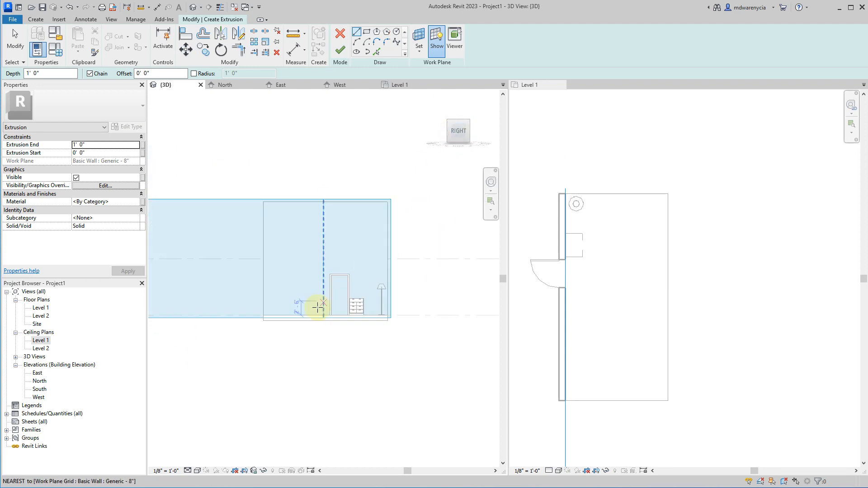
pyautogui.scroll(1, 271, 294)
pyautogui.scroll(4, 267, 289)
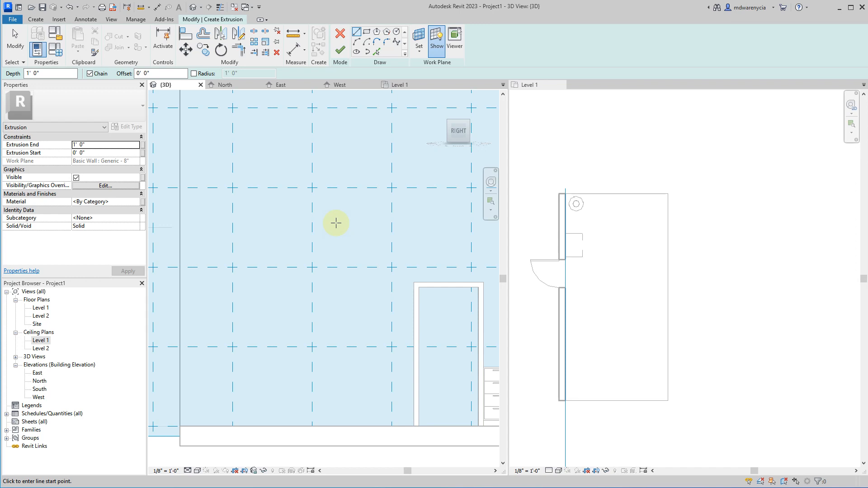
pyautogui.scroll(2, 213, 235)
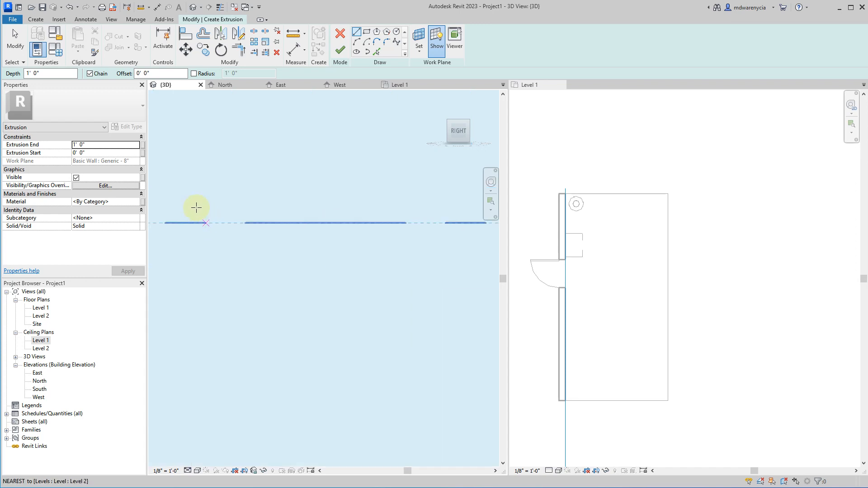
pyautogui.scroll(-1, 250, 199)
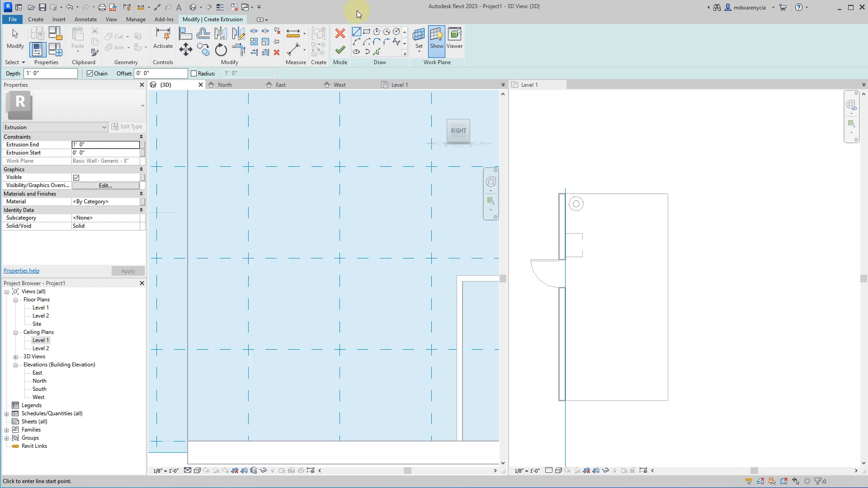
pyautogui.click(367, 32)
pyautogui.scroll(2, 219, 247)
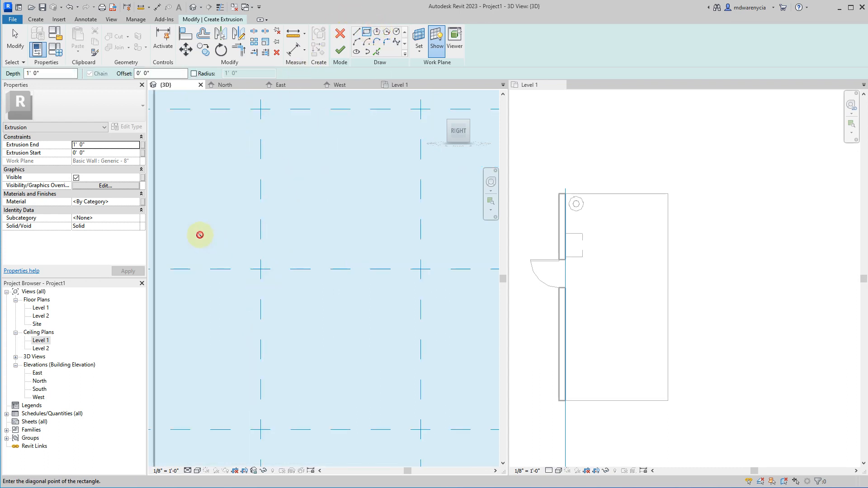
pyautogui.click(199, 234)
pyautogui.click(330, 254)
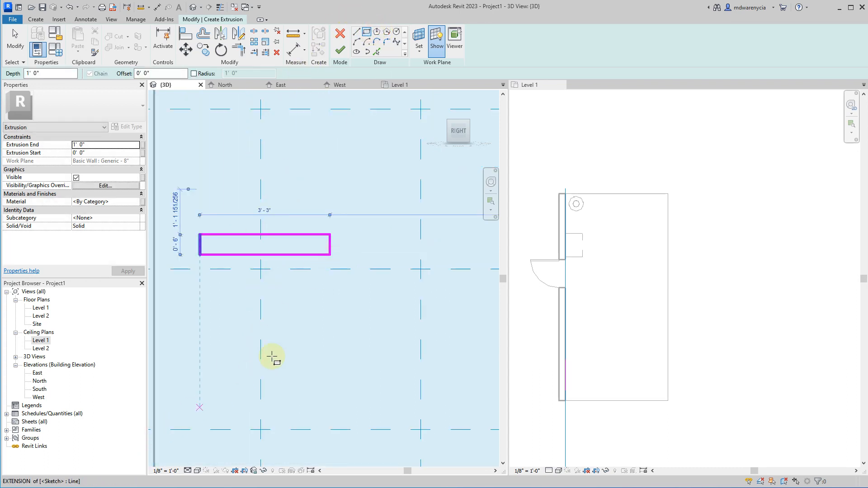
pyautogui.click(340, 49)
pyautogui.keyDown('shift'); pyautogui.moveTo(310, 251); pyautogui.dragTo(381, 329, button='middle'); pyautogui.keyUp('shift')
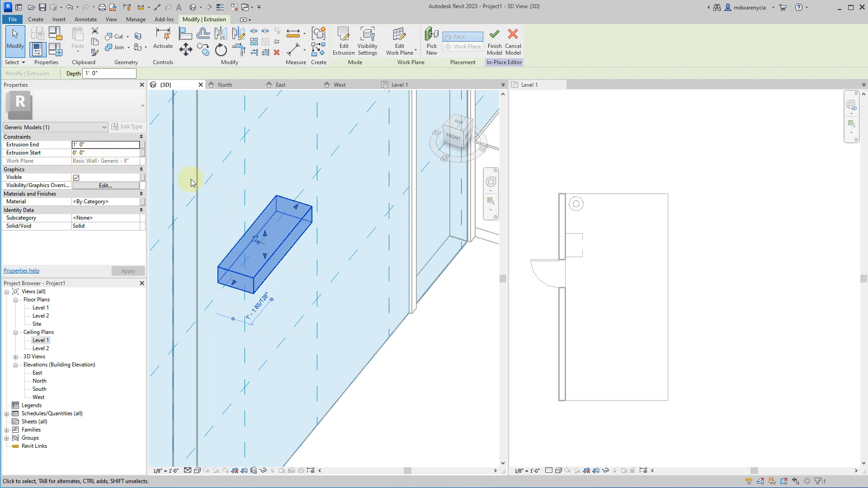
pyautogui.keyDown('shift'); pyautogui.moveTo(345, 333); pyautogui.dragTo(389, 291, button='middle'); pyautogui.keyUp('shift')
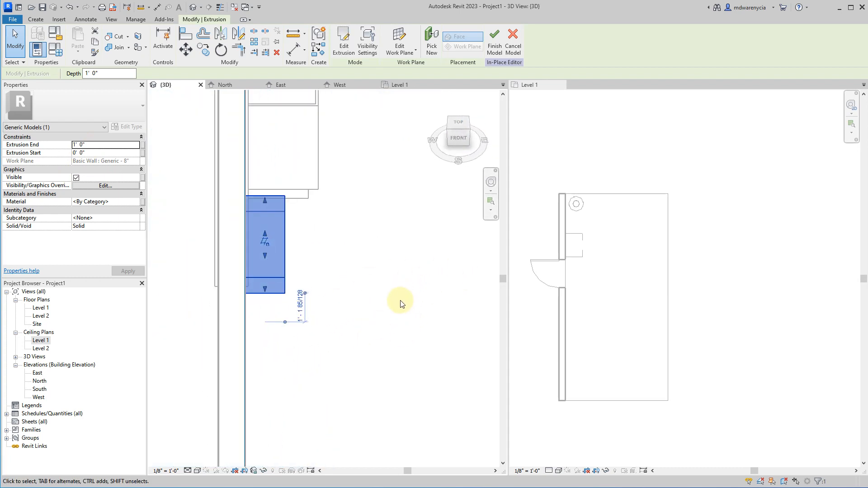
# Copy the extrusion and paste the duplicate beside it along the same wall face, finishing with the copy selected.
pyautogui.keyDown('shift'); pyautogui.moveTo(411, 322); pyautogui.dragTo(287, 266, button='middle'); pyautogui.keyUp('shift')
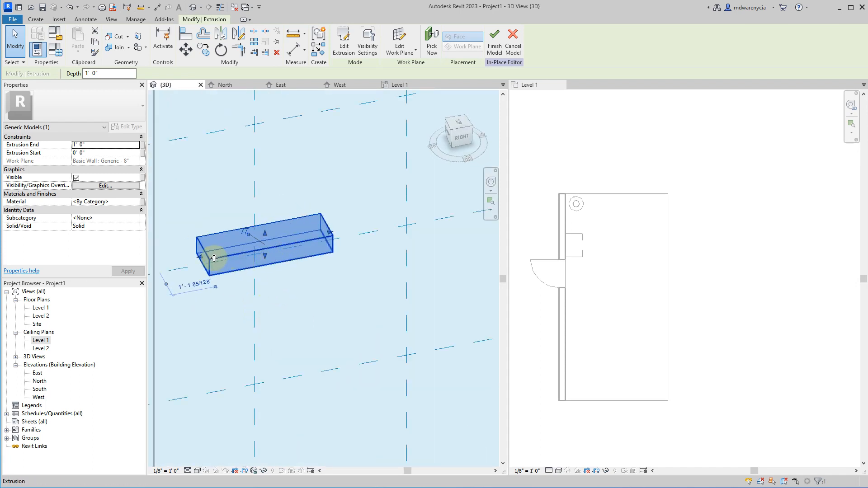
pyautogui.click(360, 237)
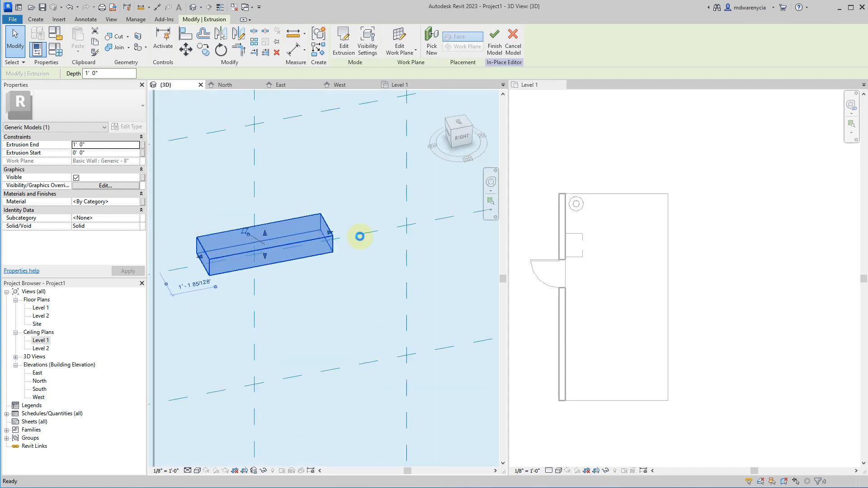
pyautogui.hotkey('ctrl', 'v')
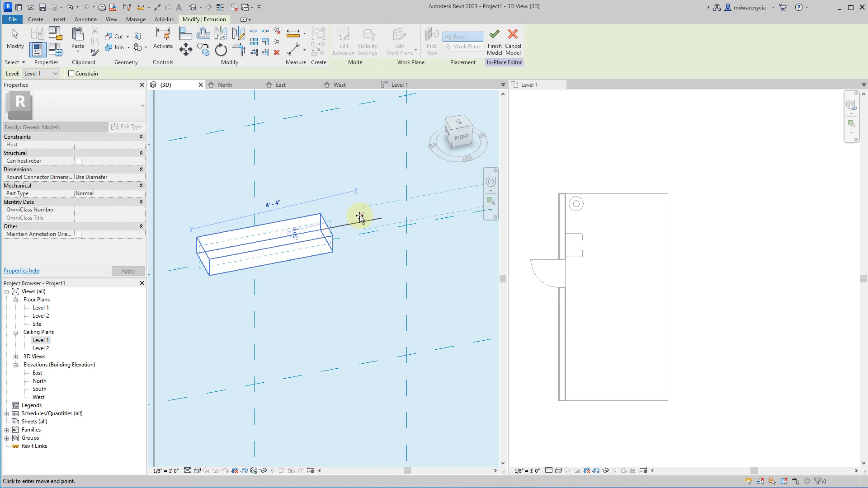
pyautogui.doubleClick(369, 242)
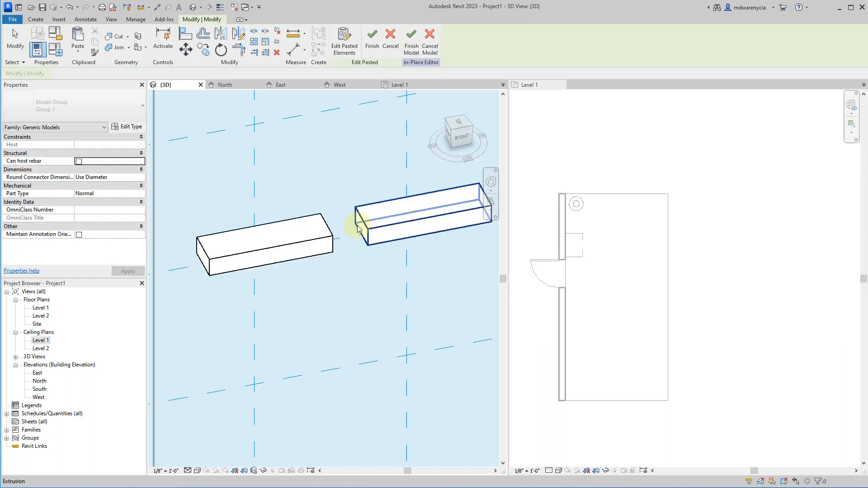
pyautogui.click(377, 227)
# From the front view, paste one copy of the extrusion higher on the wall face and another on the opposite side of the wall.
pyautogui.moveTo(239, 203); pyautogui.dragTo(379, 236, button='middle')
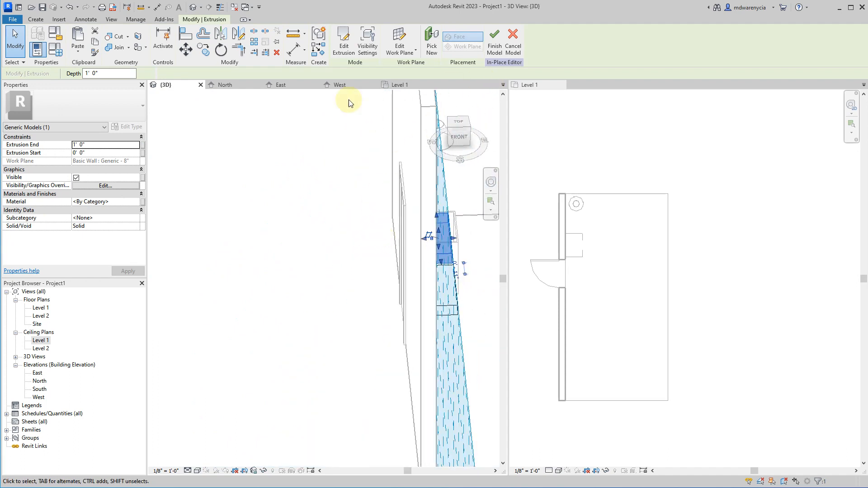
pyautogui.click(459, 136)
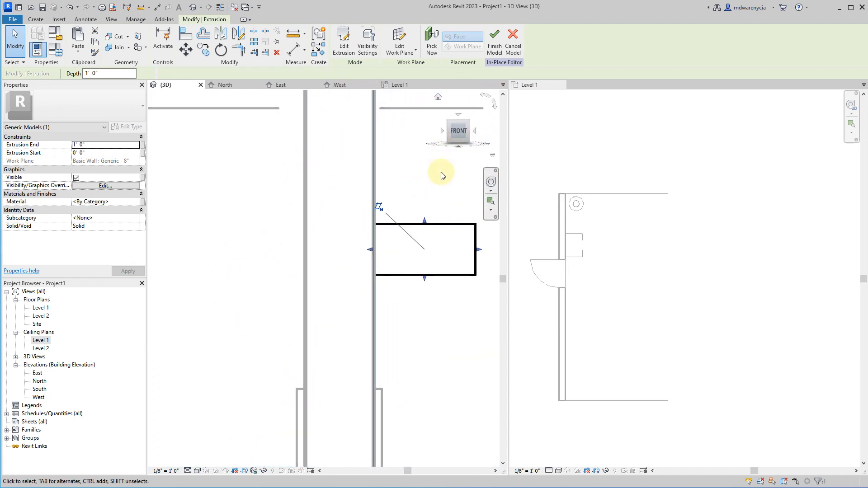
pyautogui.scroll(-1, 342, 267)
pyautogui.hotkey('ctrl', 'c')
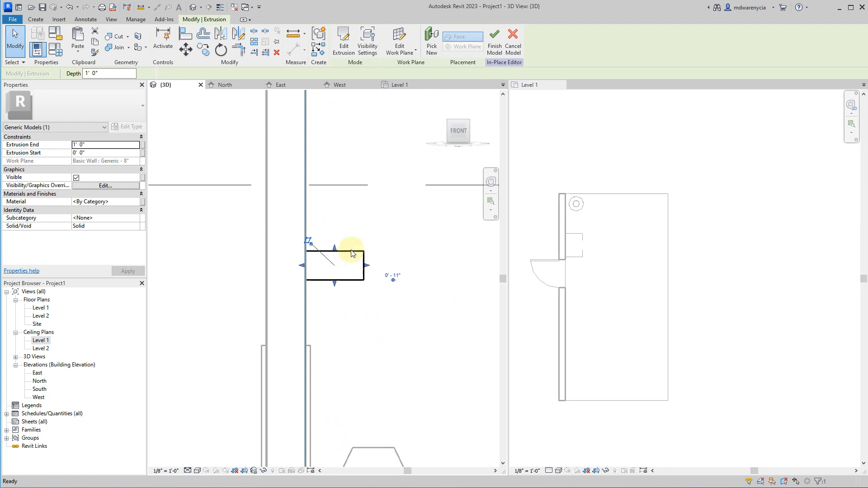
pyautogui.hotkey('ctrl', 'v')
pyautogui.click(308, 183)
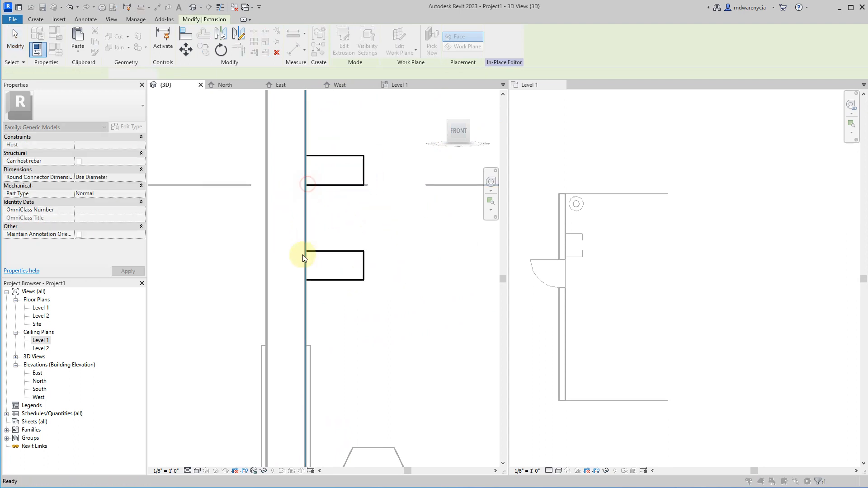
pyautogui.hotkey('ctrl', 'v')
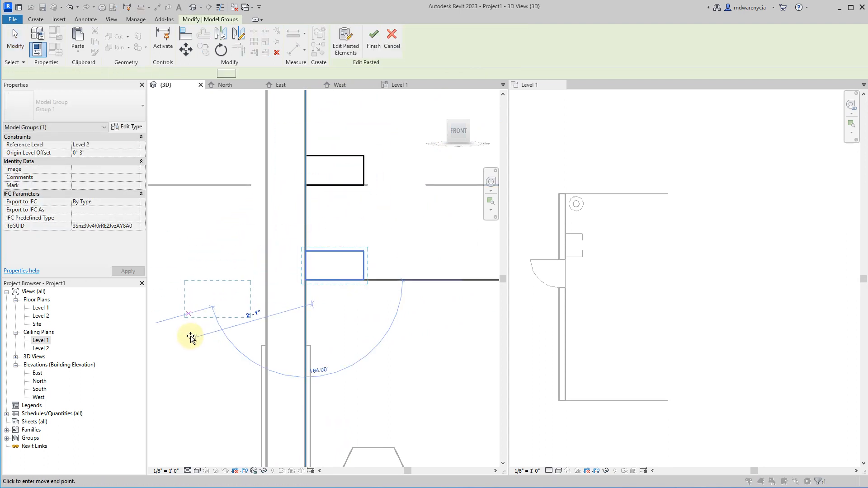
pyautogui.click(194, 351)
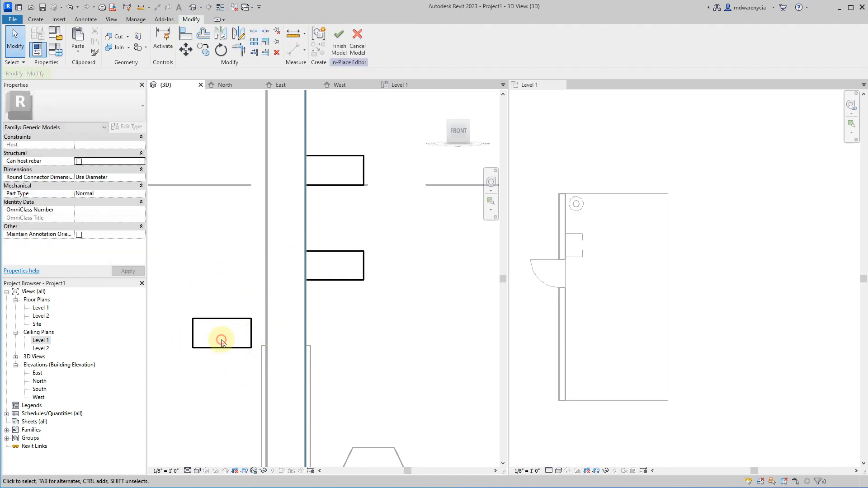
# Check the work plane of the copy placed off the wall face, and delete both this copy and the upper one.
pyautogui.click(222, 342)
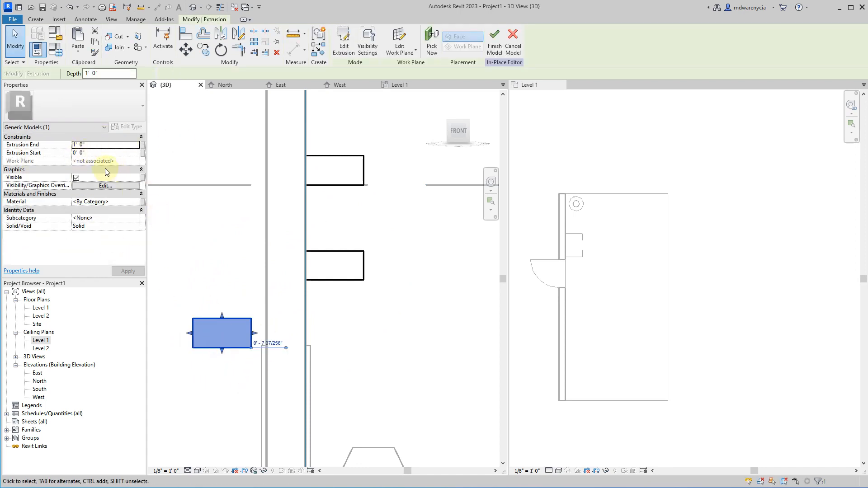
pyautogui.press('Delete')
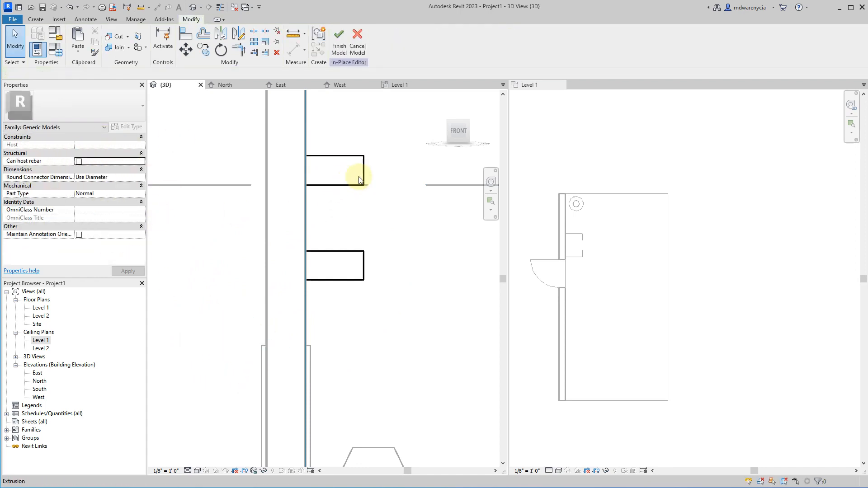
pyautogui.click(362, 171)
pyautogui.press('Delete')
# Delete the copied extrusion farther along the wall and undo the deletion.
pyautogui.click(353, 257)
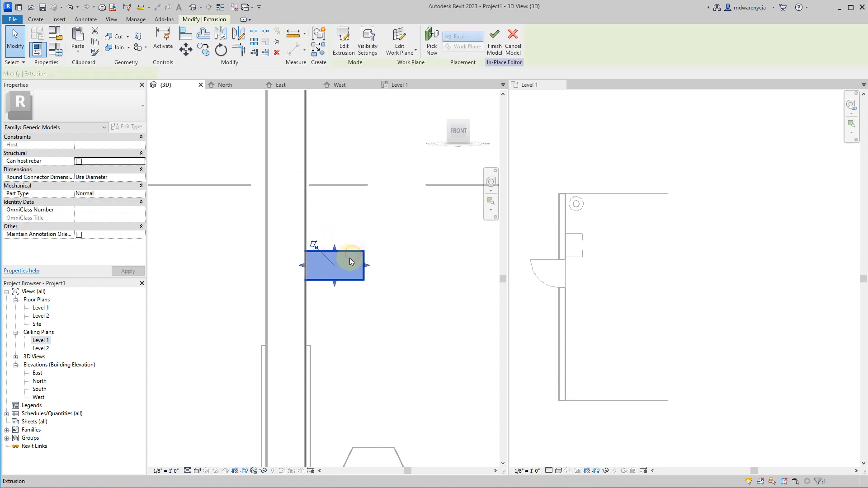
pyautogui.keyDown('shift'); pyautogui.moveTo(379, 227); pyautogui.dragTo(304, 289, button='middle'); pyautogui.keyUp('shift')
pyautogui.scroll(-2, 308, 289)
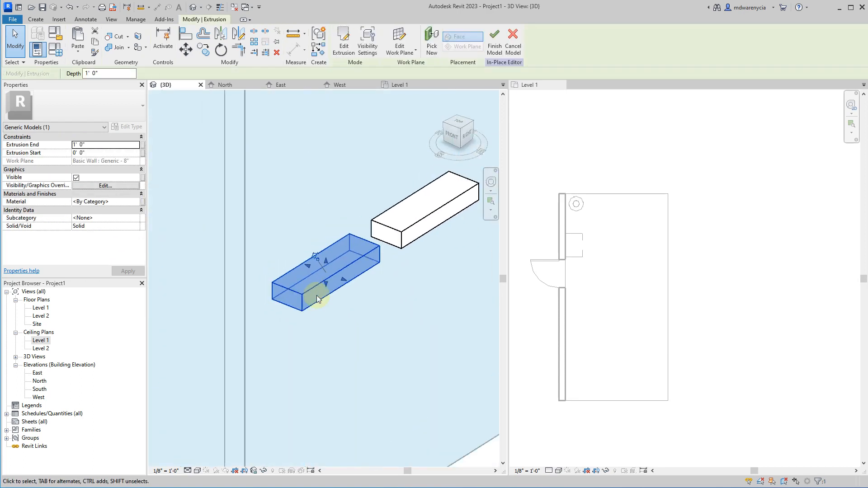
pyautogui.click(395, 233)
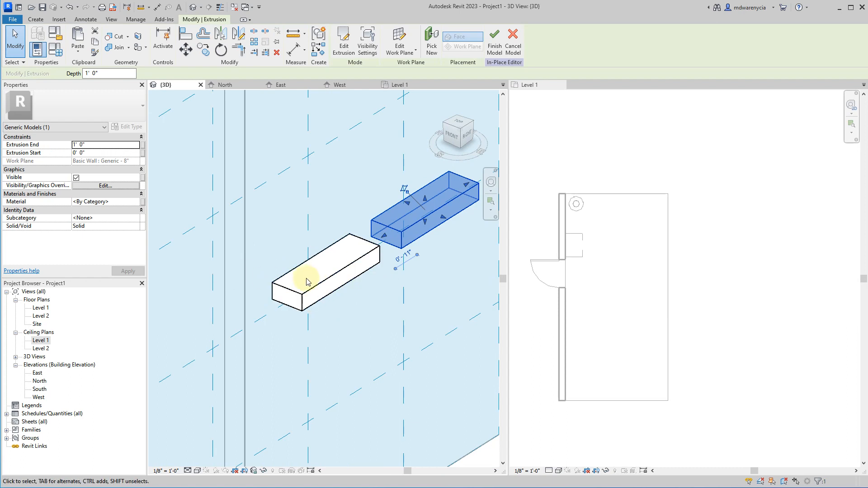
pyautogui.press('Delete')
pyautogui.hotkey('ctrl', 'z')
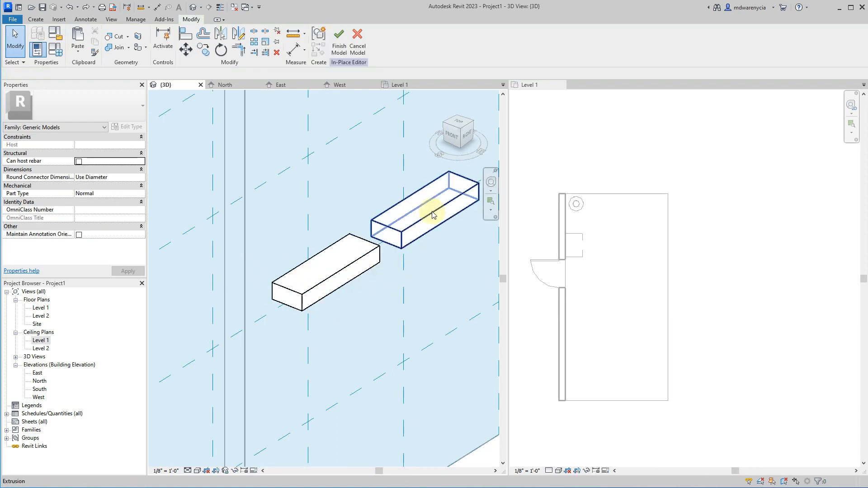
# Set the copied extrusion's end to -2' 0" and compare it with the original extrusion from the front and side.
pyautogui.click(431, 211)
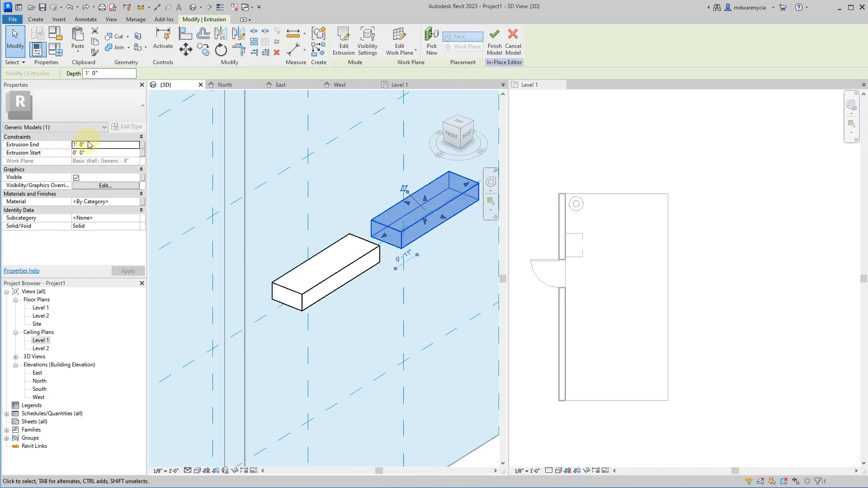
pyautogui.click(91, 145)
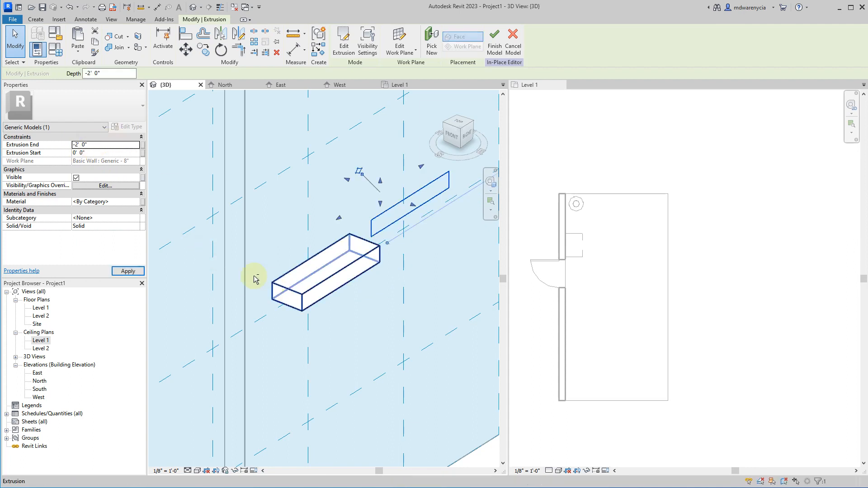
pyautogui.keyDown('shift'); pyautogui.moveTo(254, 277); pyautogui.dragTo(327, 270, button='middle'); pyautogui.keyUp('shift')
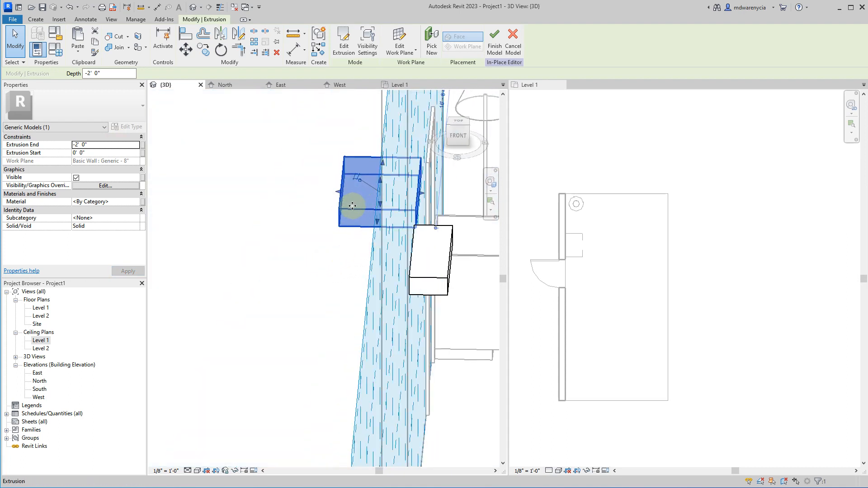
pyautogui.moveTo(339, 195); pyautogui.dragTo(339, 196)
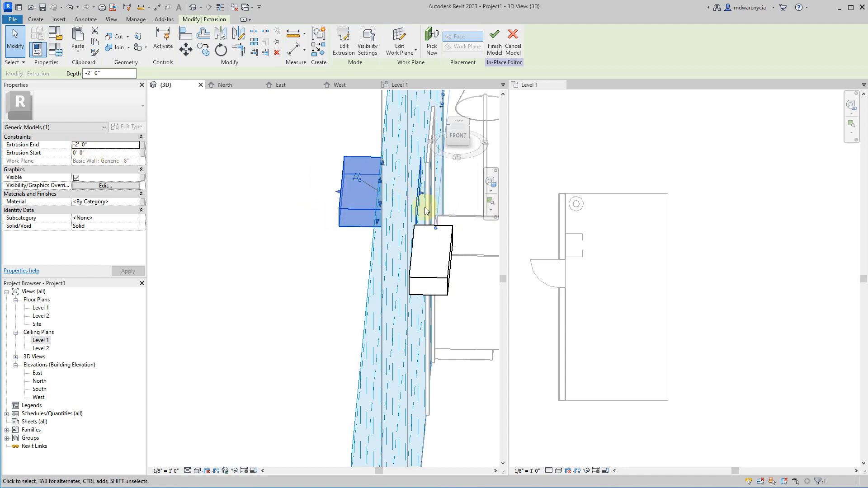
pyautogui.click(419, 274)
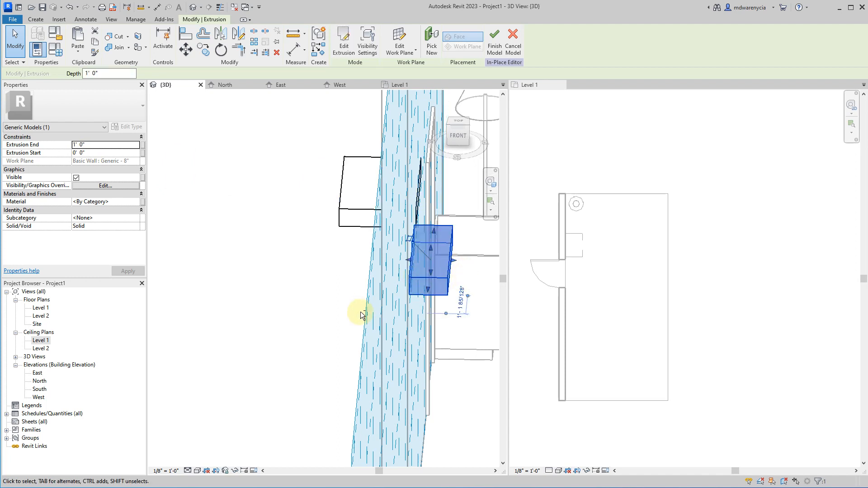
pyautogui.keyDown('shift'); pyautogui.moveTo(399, 304); pyautogui.dragTo(251, 269, button='middle'); pyautogui.keyUp('shift')
pyautogui.scroll(-2, 251, 275)
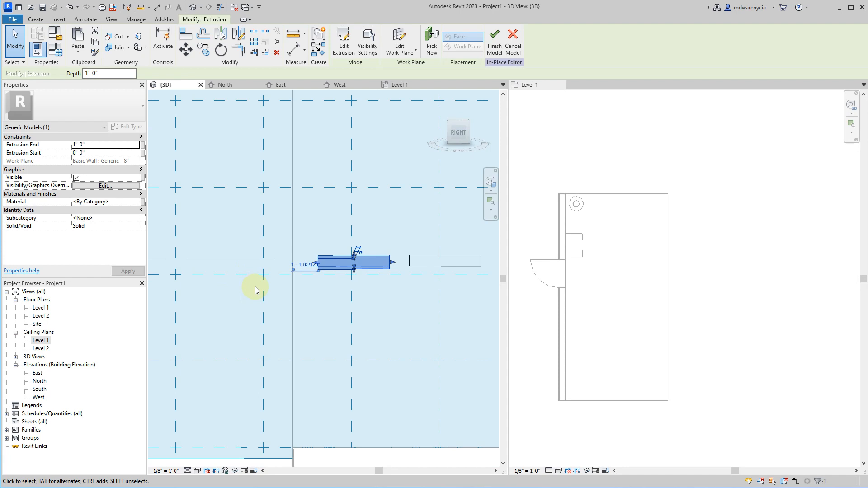
# Pick the original extrusion's end face nearest the copy as the work plane, and stretch its grid well below and outward from the box.
pyautogui.click(35, 20)
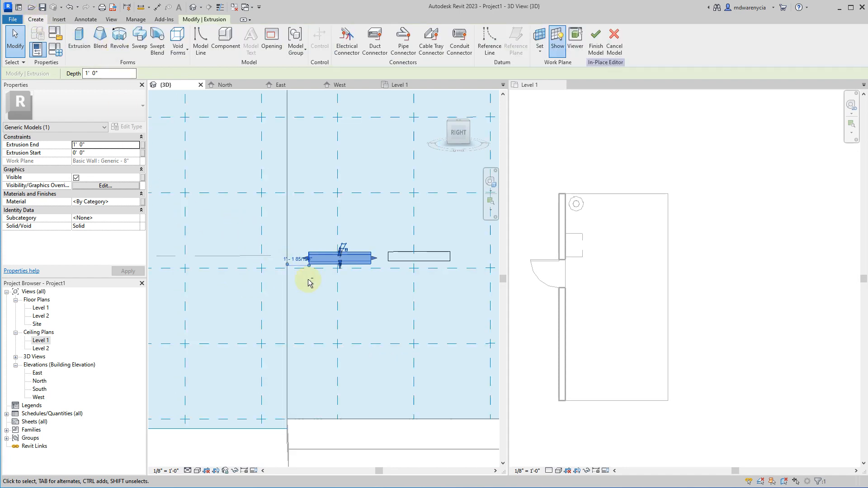
pyautogui.keyDown('shift'); pyautogui.moveTo(310, 281); pyautogui.dragTo(343, 289, button='middle'); pyautogui.keyUp('shift')
pyautogui.scroll(2, 298, 325)
pyautogui.click(231, 311)
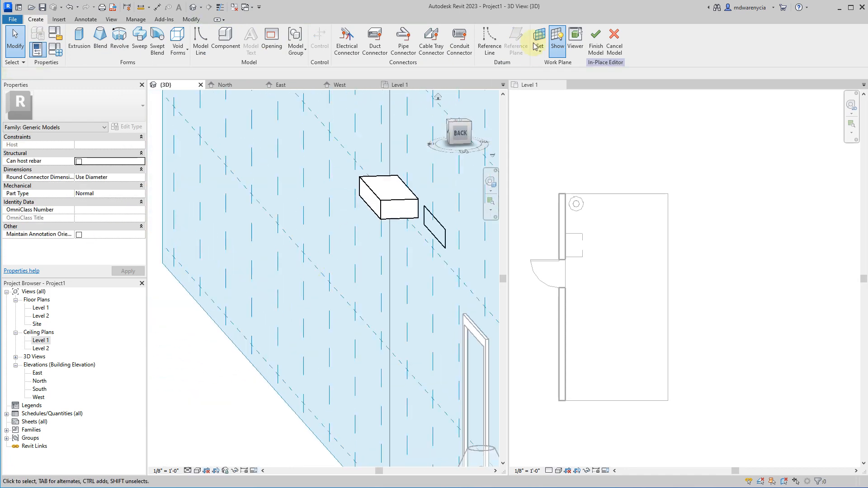
pyautogui.click(540, 41)
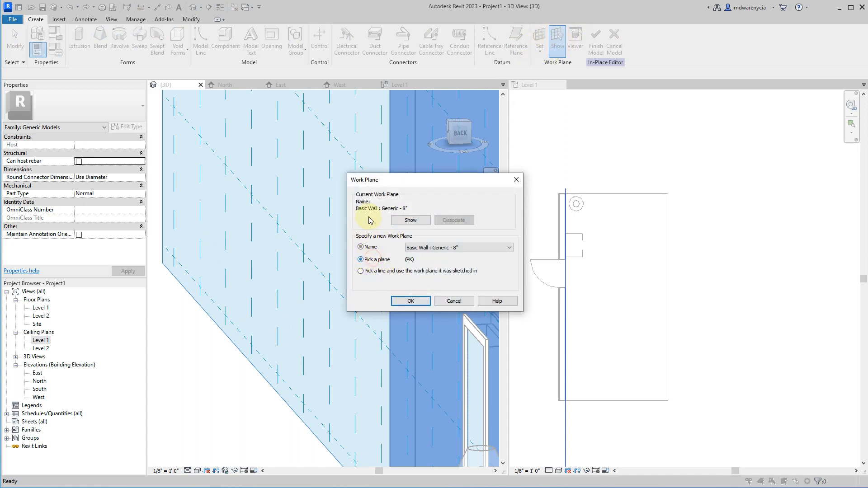
pyautogui.click(409, 301)
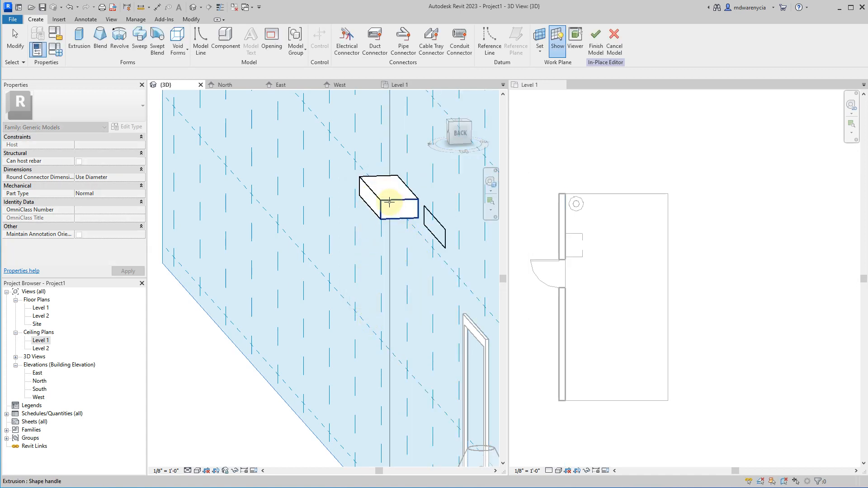
pyautogui.click(389, 201)
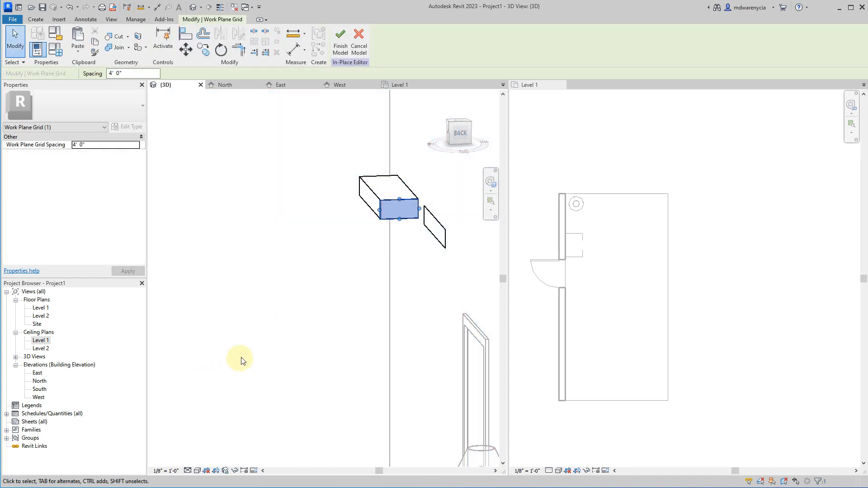
pyautogui.moveTo(374, 216); pyautogui.dragTo(351, 339)
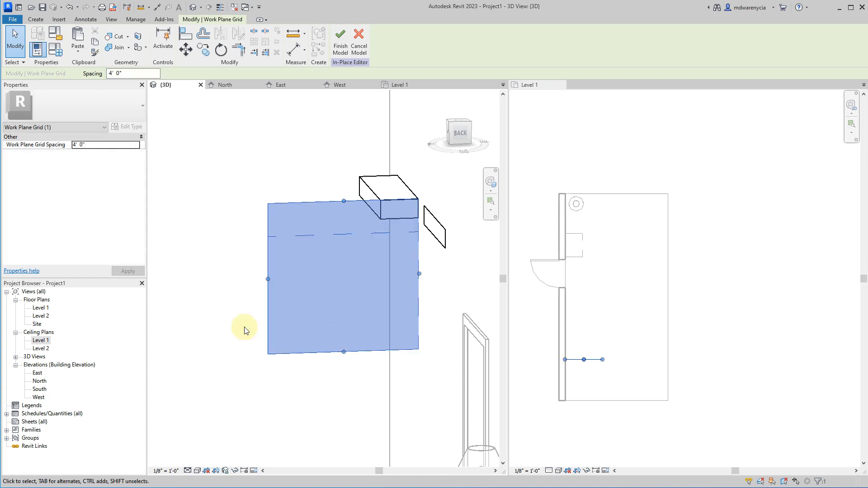
pyautogui.keyDown('shift'); pyautogui.moveTo(329, 305); pyautogui.dragTo(302, 244, button='middle'); pyautogui.keyUp('shift')
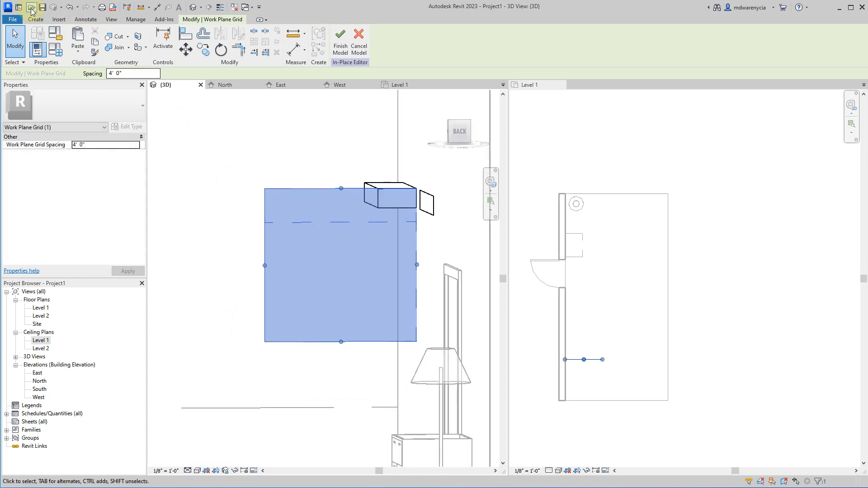
# Start a new solid extrusion on the work plane at the box's end face.
pyautogui.click(36, 20)
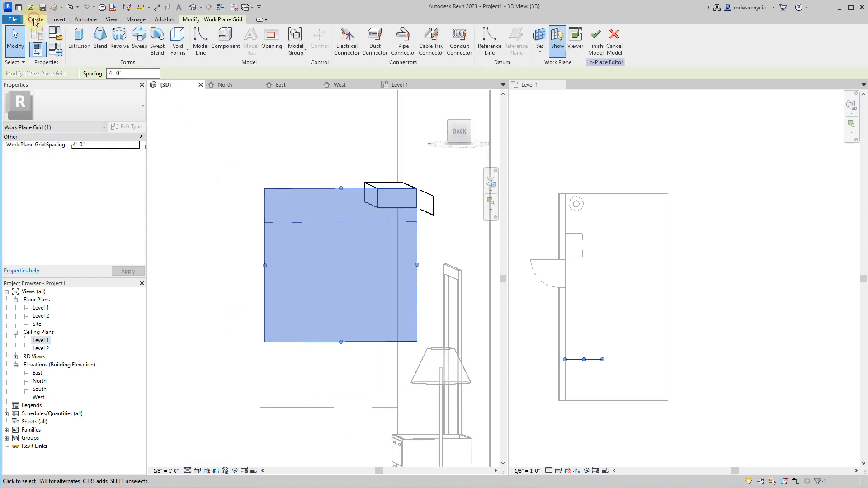
pyautogui.click(79, 40)
pyautogui.scroll(3, 319, 217)
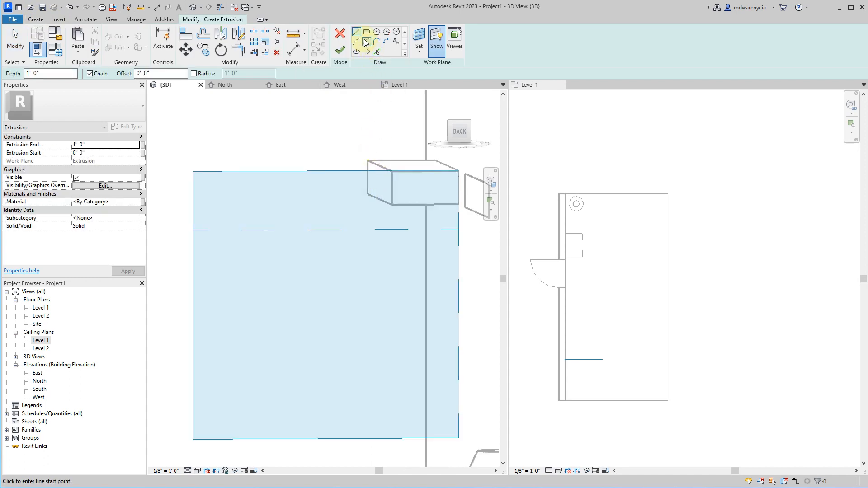
pyautogui.click(366, 41)
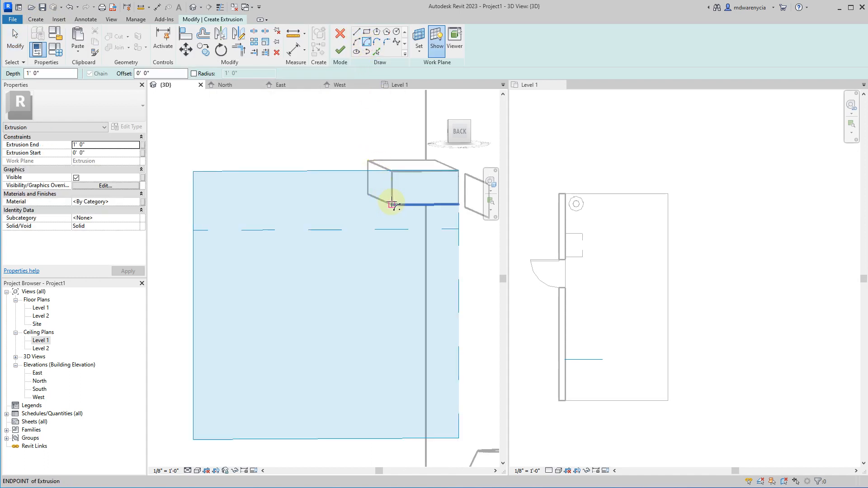
pyautogui.click(392, 203)
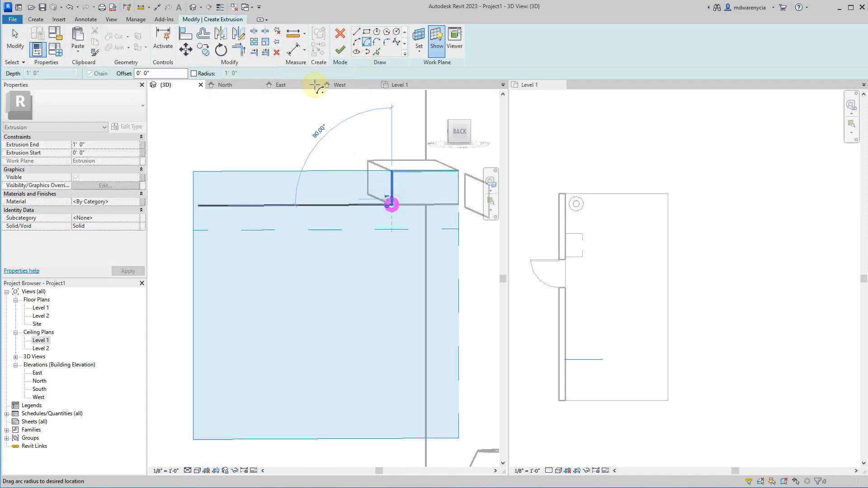
pyautogui.click(391, 204)
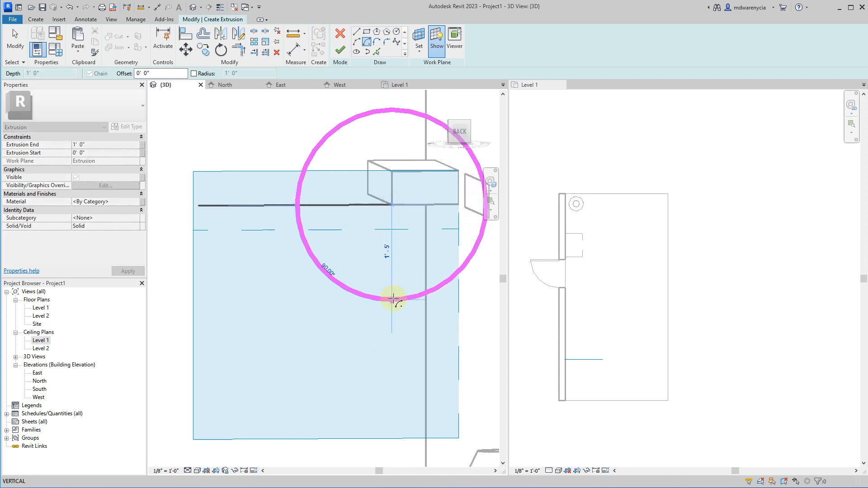
pyautogui.click(394, 298)
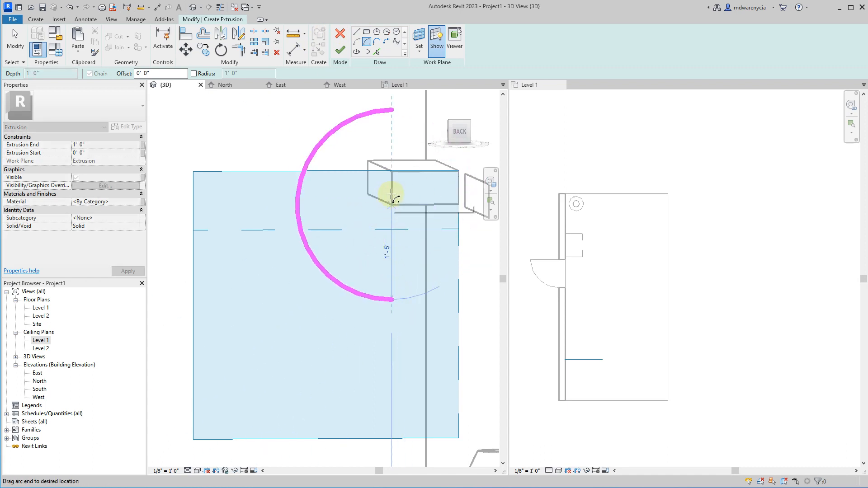
# Draw a vertical helper line about 1' 5" long straight down from the lower outer corner of the box's end face.
pyautogui.click(357, 32)
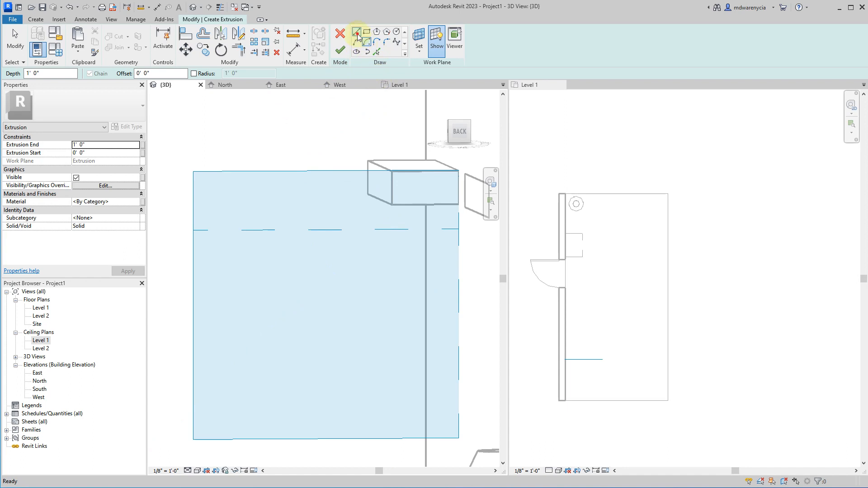
pyautogui.click(392, 207)
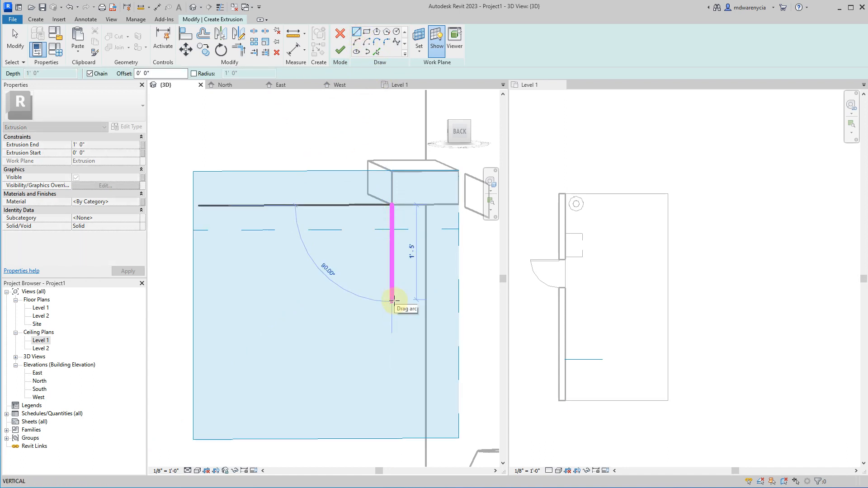
pyautogui.click(392, 300)
pyautogui.press('Escape')
pyautogui.press('Escape')
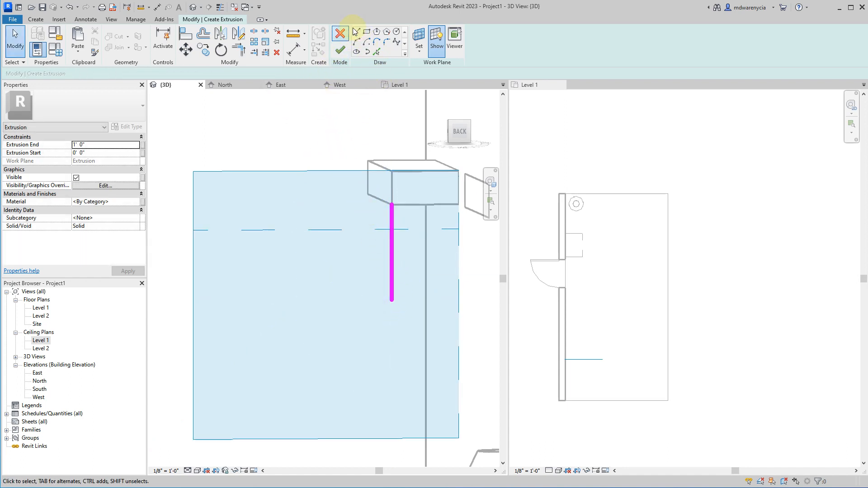
pyautogui.click(367, 43)
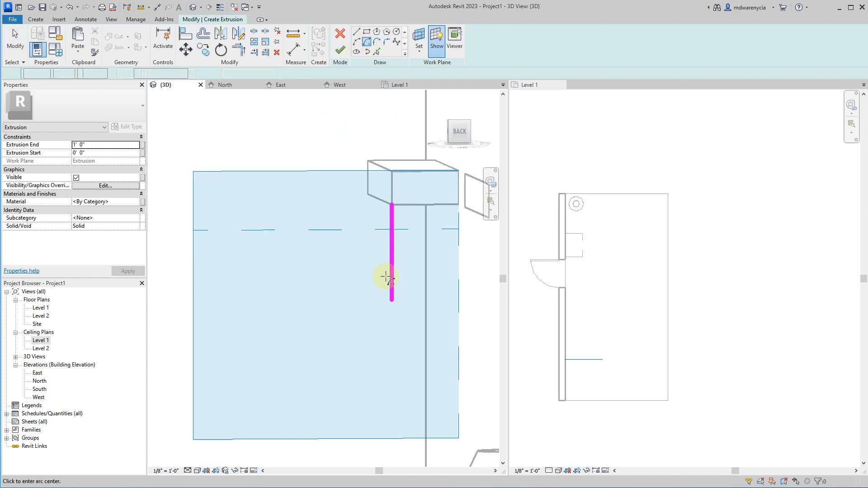
pyautogui.click(391, 299)
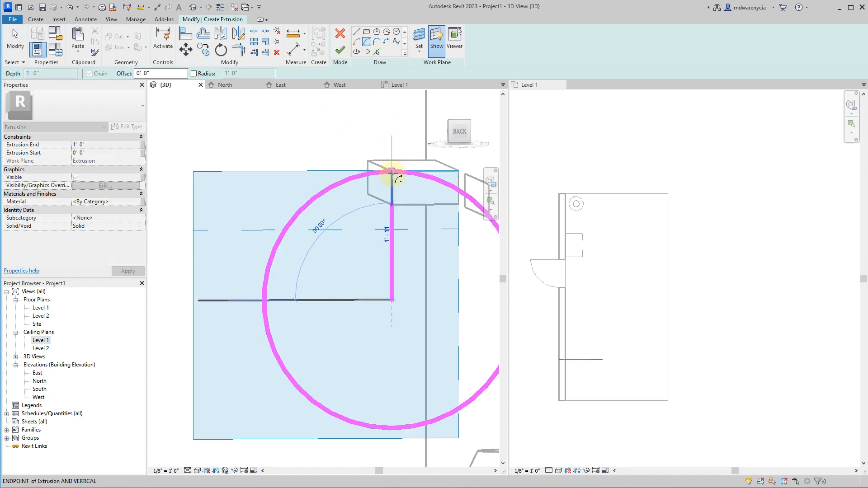
pyautogui.press('alt')
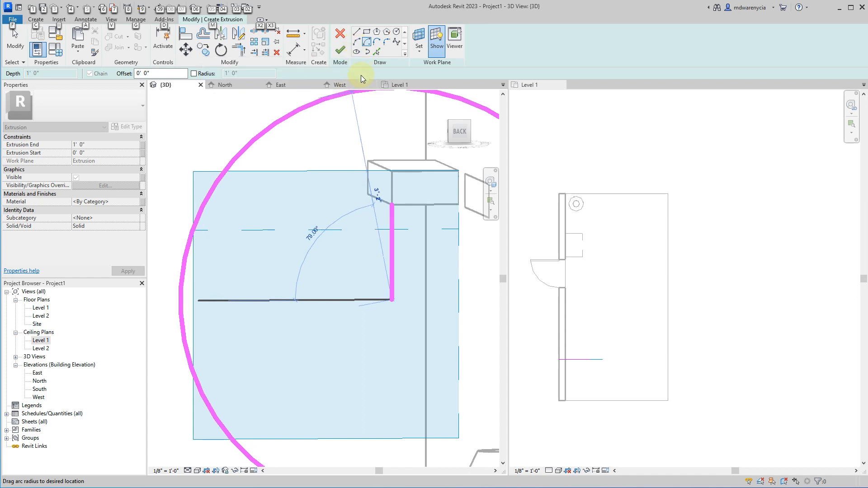
pyautogui.click(378, 45)
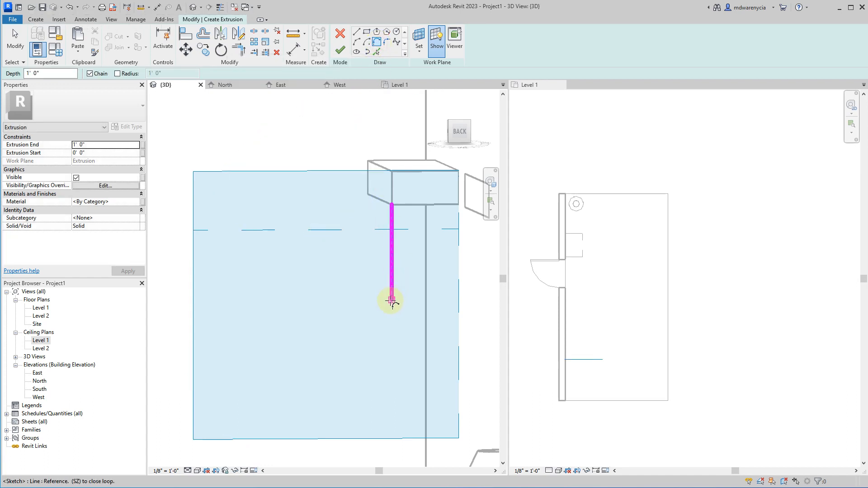
pyautogui.click(391, 302)
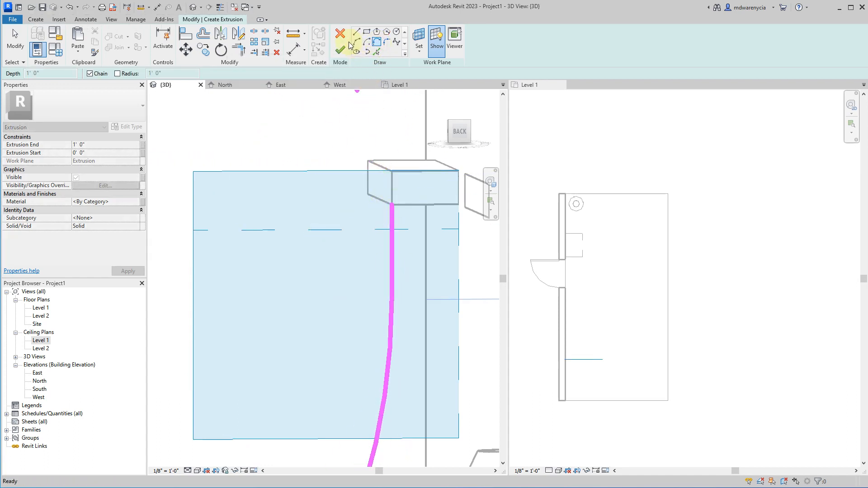
# Draw two concentric quarter-circle arcs centred on the helper line's lower end, curving outward and down from the box's upper and lower corners, radii about 1' 11" and 1' 5".
pyautogui.click(367, 42)
pyautogui.click(392, 299)
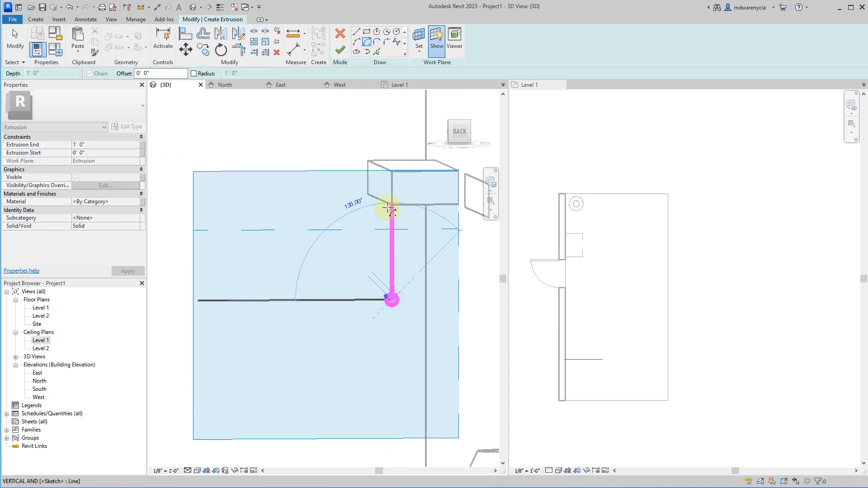
pyautogui.click(391, 171)
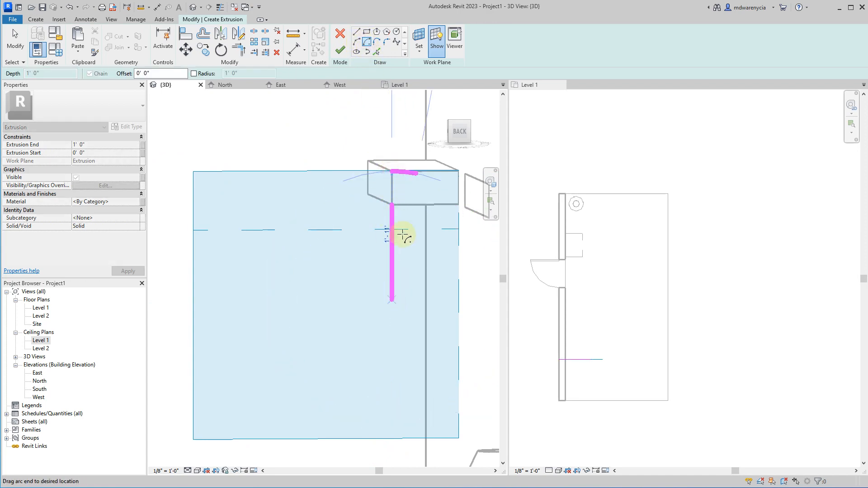
pyautogui.click(283, 299)
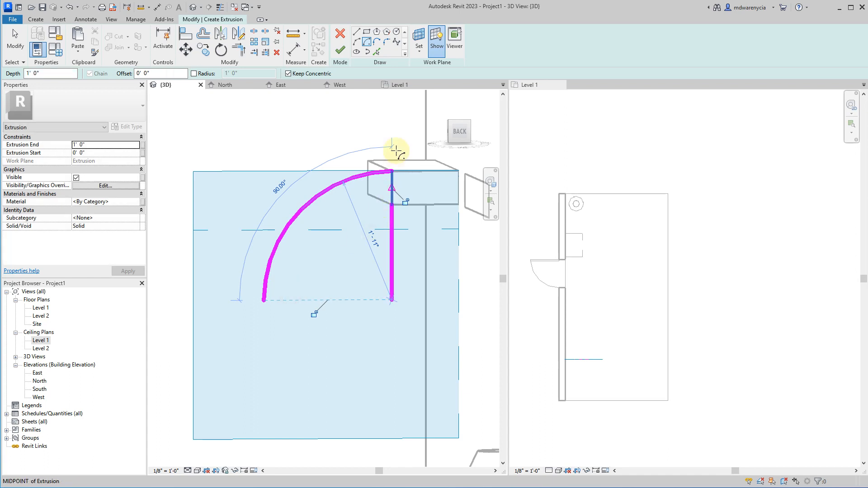
pyautogui.click(392, 300)
pyautogui.click(391, 204)
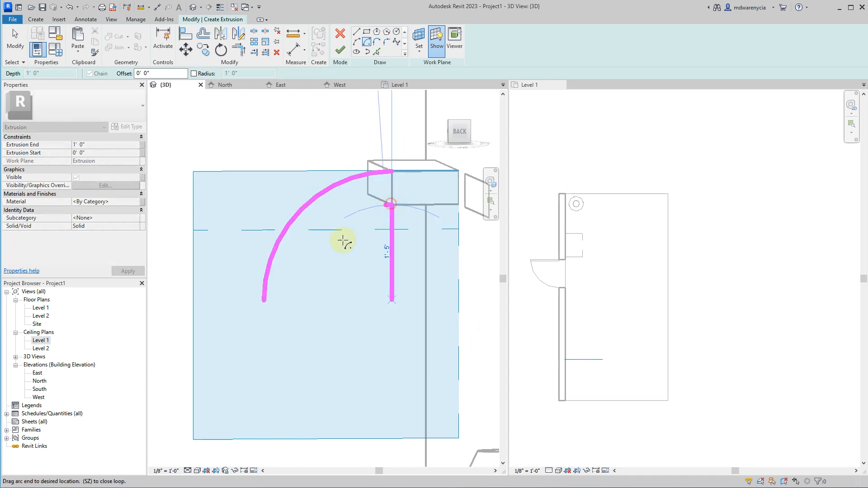
pyautogui.click(303, 300)
pyautogui.press('Escape')
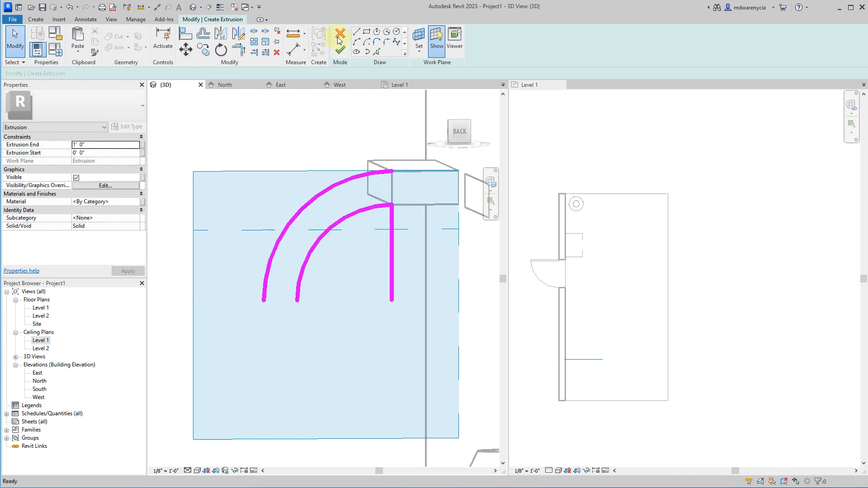
# Close the profile with straight lines joining the two arcs at the box's edge and at their lower ends.
pyautogui.click(357, 33)
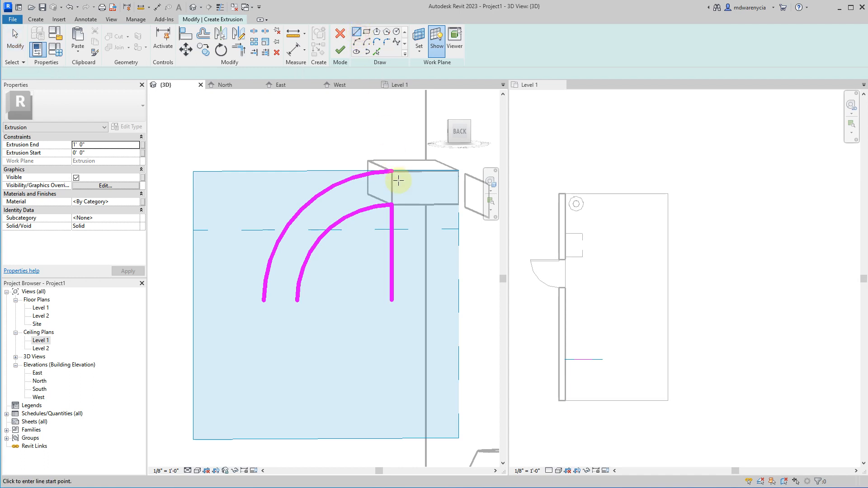
pyautogui.click(391, 205)
pyautogui.click(391, 170)
pyautogui.press('Escape')
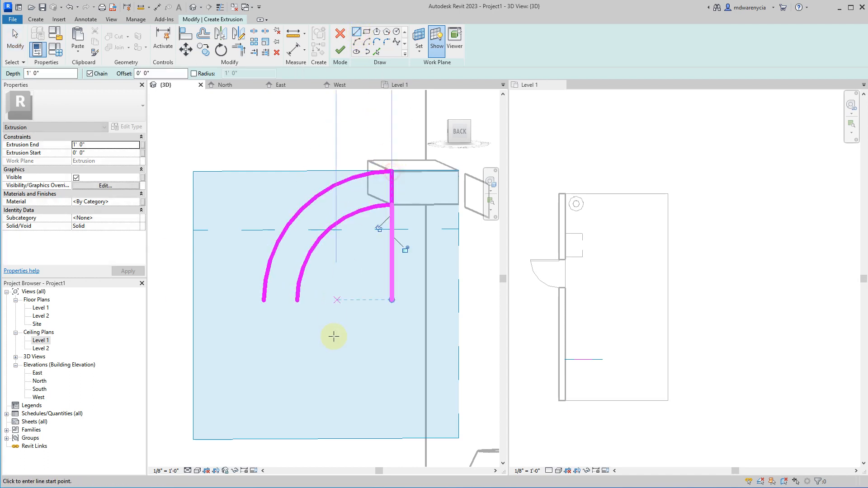
pyautogui.click(297, 301)
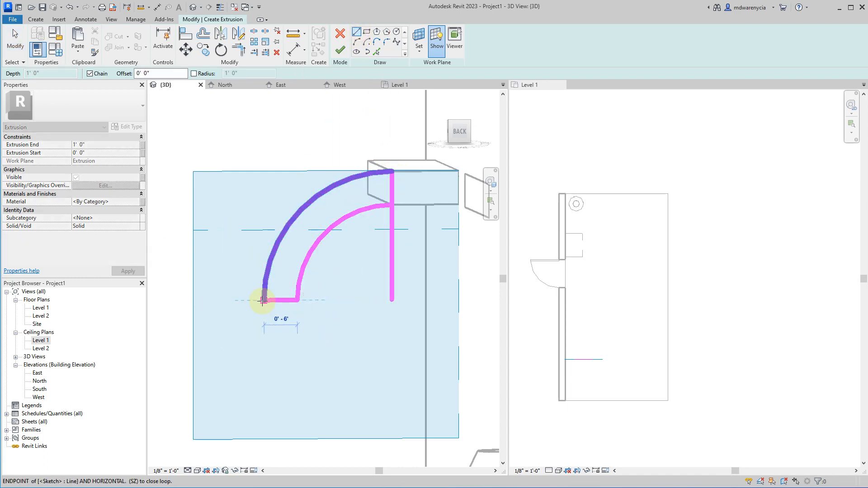
pyautogui.click(263, 300)
pyautogui.press('Escape')
pyautogui.press('Escape')
# Delete the vertical helper line and finish the curved profile as a 1' 0" deep extrusion.
pyautogui.click(390, 268)
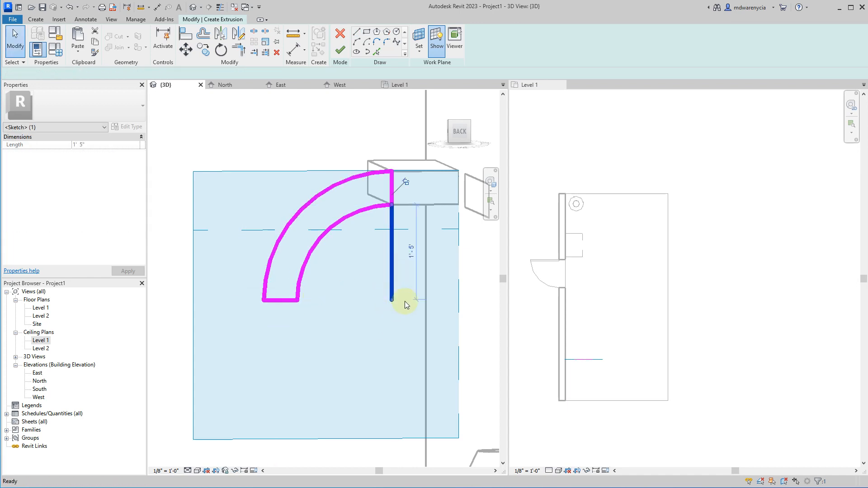
pyautogui.press('Delete')
pyautogui.moveTo(285, 287)
pyautogui.keyDown('shift'); pyautogui.mouseDown(button='middle')
pyautogui.moveTo(387, 333)
pyautogui.moveTo(409, 270)
pyautogui.moveTo(345, 283)
pyautogui.moveTo(368, 256)
pyautogui.mouseUp(button='middle'); pyautogui.keyUp('shift')
pyautogui.scroll(-3, 410, 269)
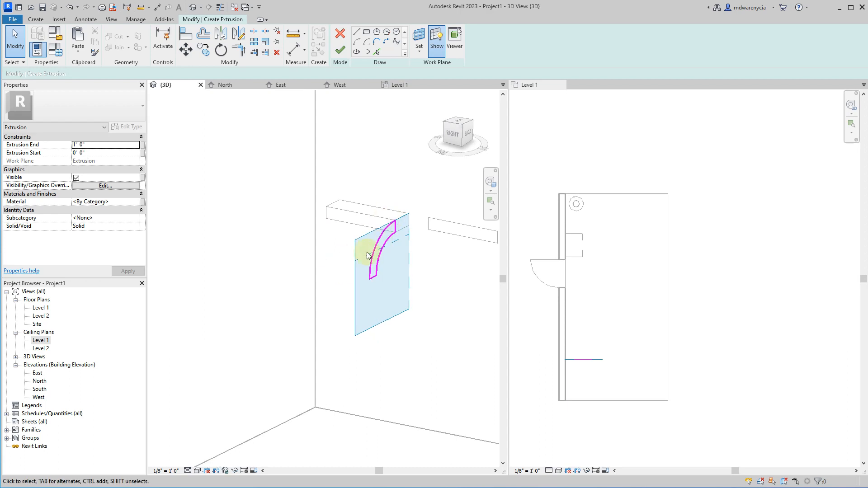
pyautogui.click(337, 50)
# Stretch the curved extrusion's end back along the box to the box's far end, giving an extrusion end of -3' 3".
pyautogui.keyDown('shift'); pyautogui.moveTo(300, 291); pyautogui.dragTo(397, 302, button='middle'); pyautogui.keyUp('shift')
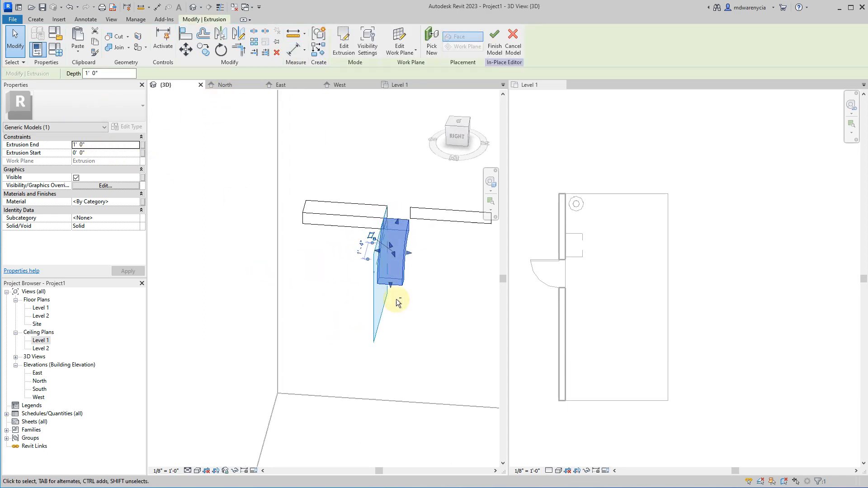
pyautogui.keyDown('shift'); pyautogui.moveTo(375, 246); pyautogui.dragTo(354, 248, button='middle'); pyautogui.keyUp('shift')
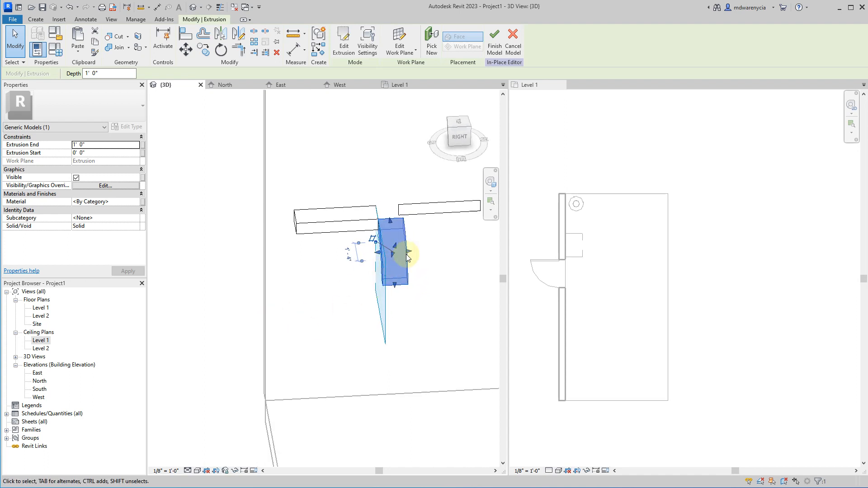
pyautogui.moveTo(409, 254); pyautogui.dragTo(297, 224)
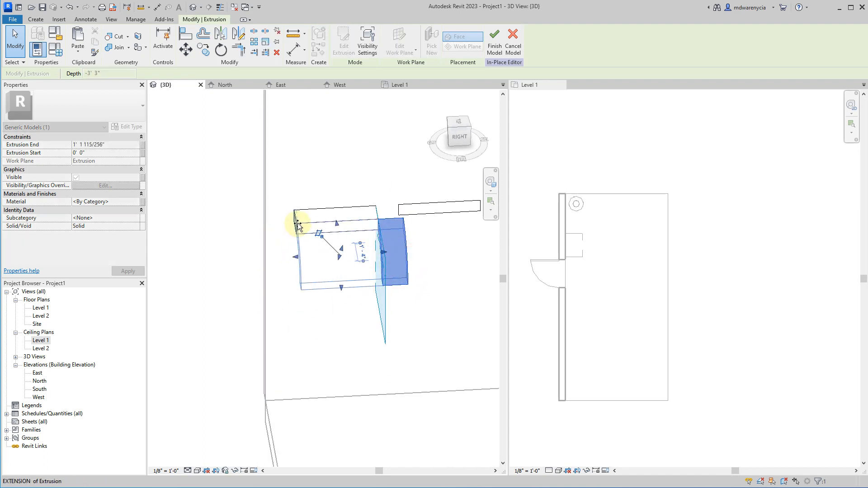
pyautogui.click(229, 352)
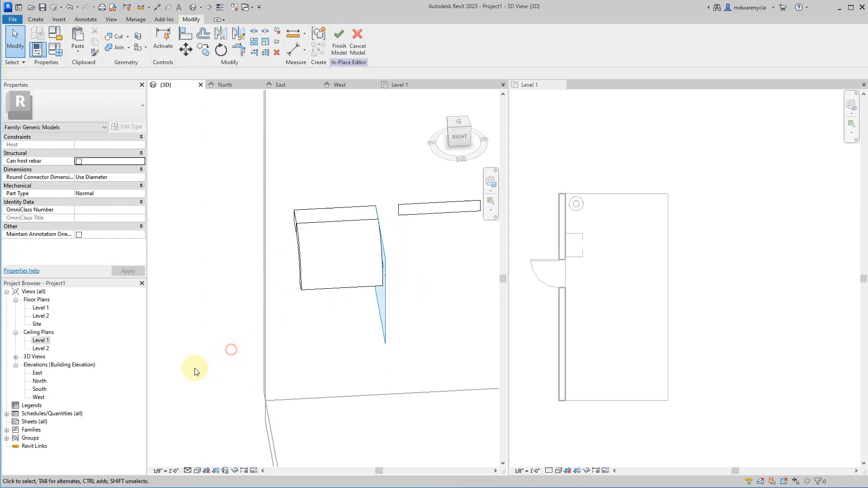
# Delete the separate copied extrusion beyond the box's end face and review the box with its curved extension from several sides.
pyautogui.keyDown('shift'); pyautogui.moveTo(230, 355); pyautogui.dragTo(355, 230, button='middle'); pyautogui.keyUp('shift')
pyautogui.click(352, 220)
pyautogui.press('Delete')
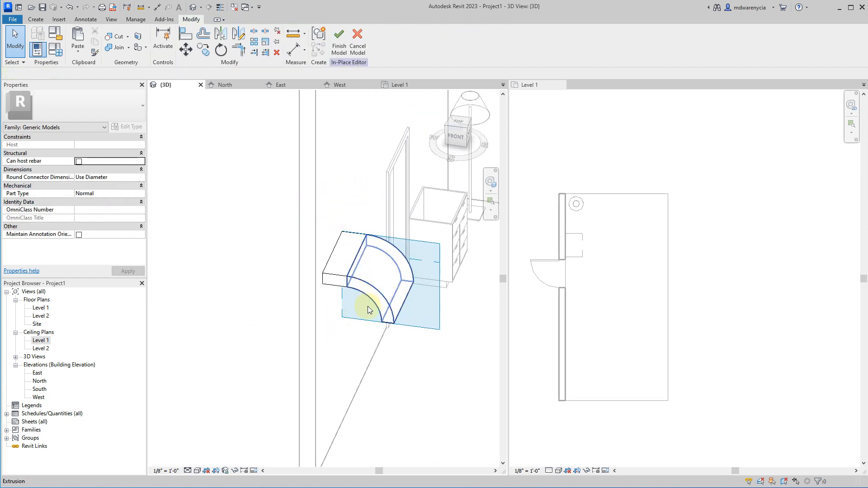
pyautogui.moveTo(387, 335); pyautogui.dragTo(98, 251, button='middle')
pyautogui.scroll(2, 358, 223)
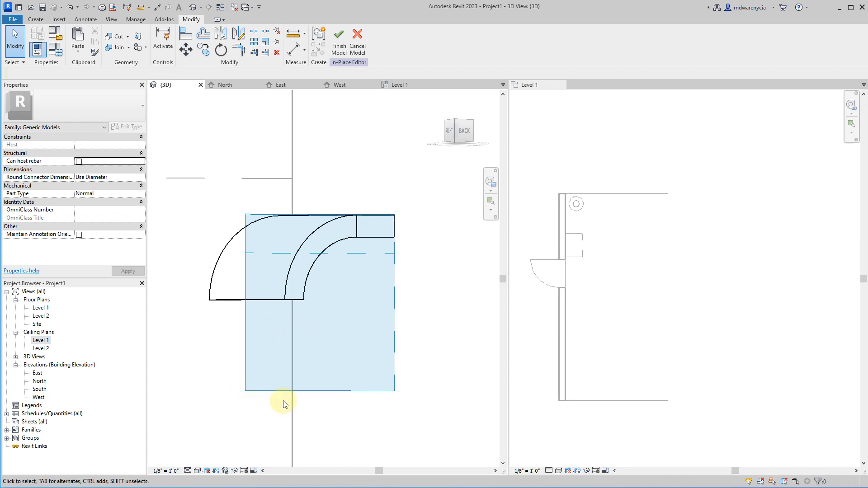
pyautogui.keyDown('shift'); pyautogui.moveTo(282, 402); pyautogui.dragTo(577, 368, button='middle'); pyautogui.keyUp('shift')
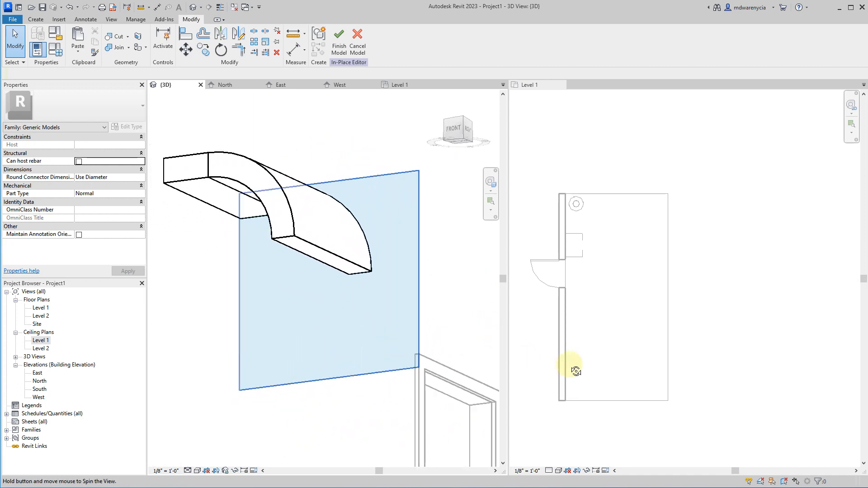
pyautogui.keyDown('shift'); pyautogui.moveTo(315, 229); pyautogui.dragTo(86, 300, button='middle'); pyautogui.keyUp('shift')
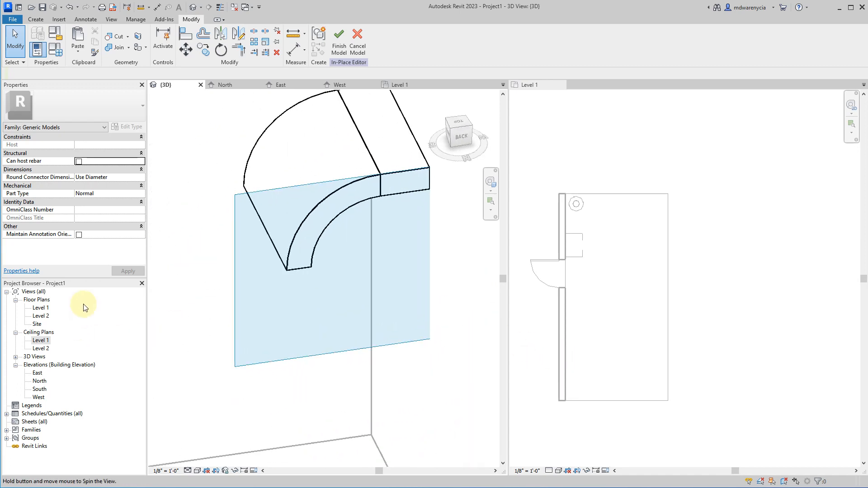
# Try to reshape the curved extrusion by moving the lower end line of its sketch upward.
pyautogui.click(316, 206)
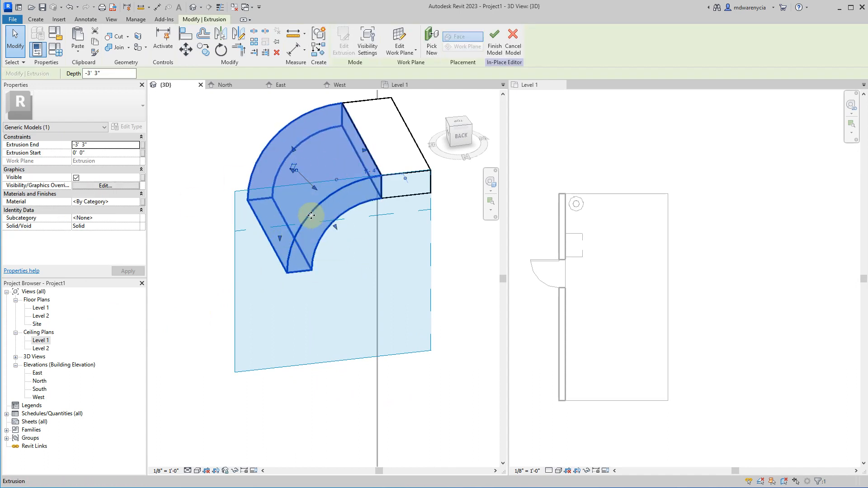
pyautogui.doubleClick(300, 117)
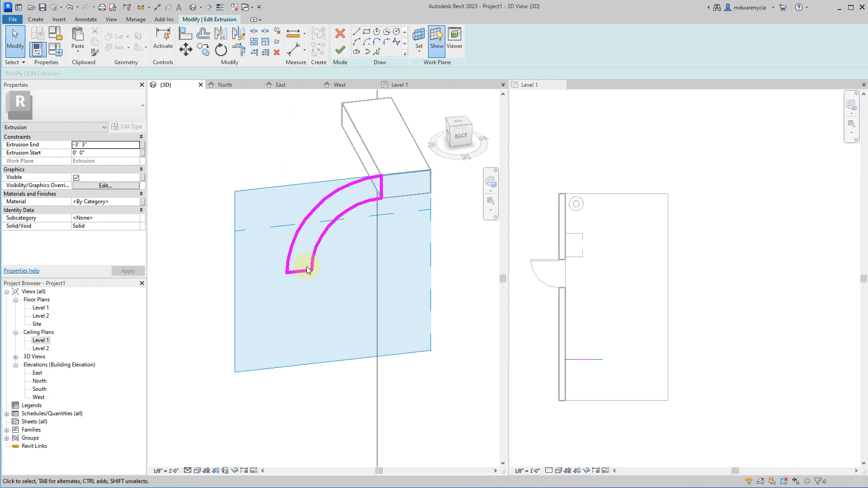
pyautogui.moveTo(305, 270); pyautogui.dragTo(314, 231)
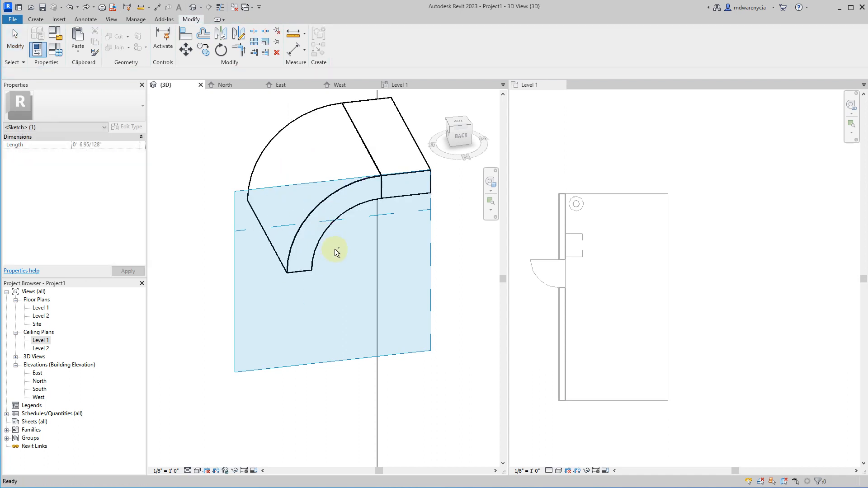
# In the restored curved profile sketch, draw a diagonal line from the vertical helper line's lower end to the outer arc and split the arc there.
pyautogui.scroll(-2, 335, 248)
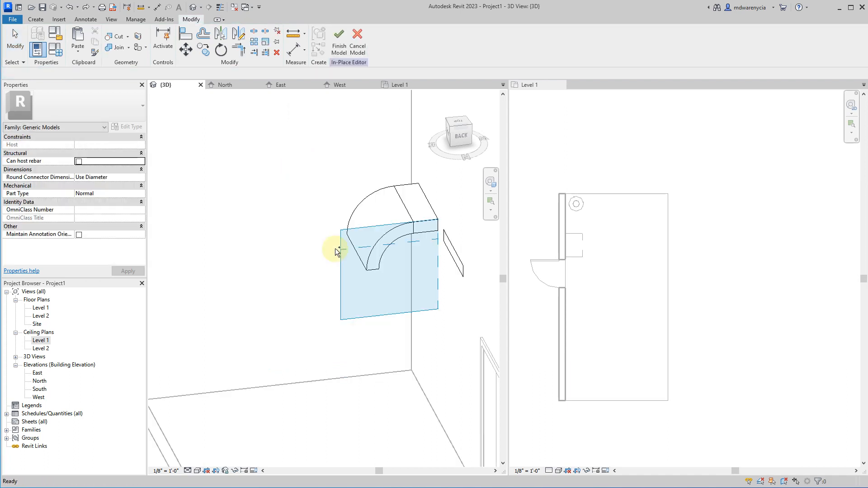
pyautogui.doubleClick(335, 248)
pyautogui.scroll(3, 337, 246)
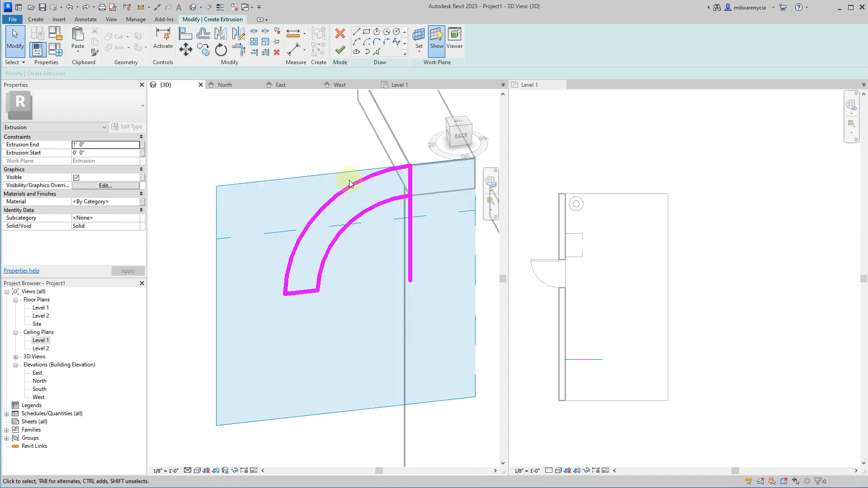
pyautogui.click(358, 34)
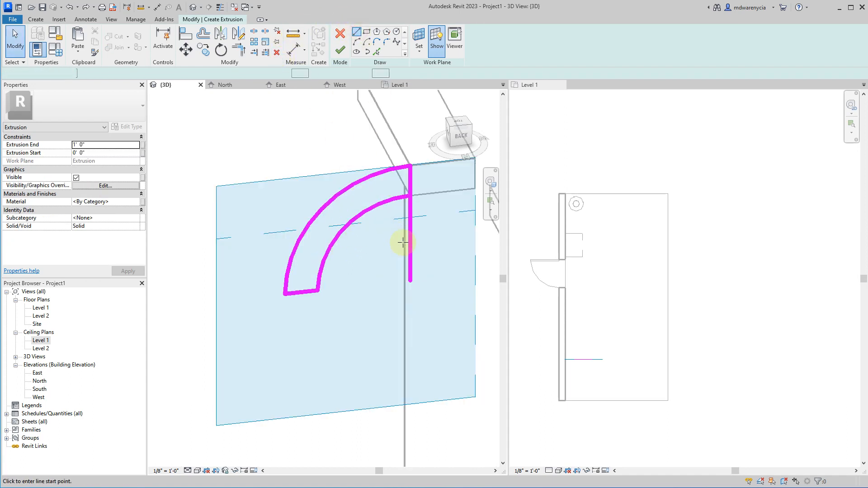
pyautogui.click(410, 280)
pyautogui.click(311, 217)
pyautogui.press('Escape')
pyautogui.press('Escape')
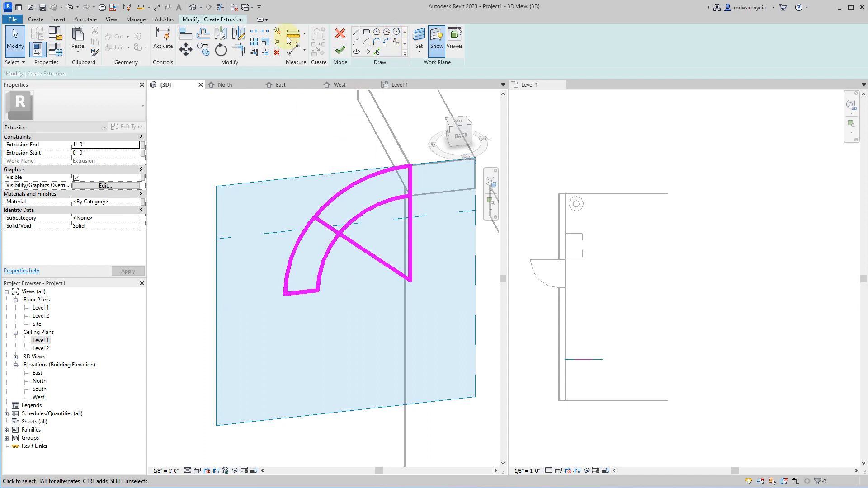
pyautogui.click(254, 31)
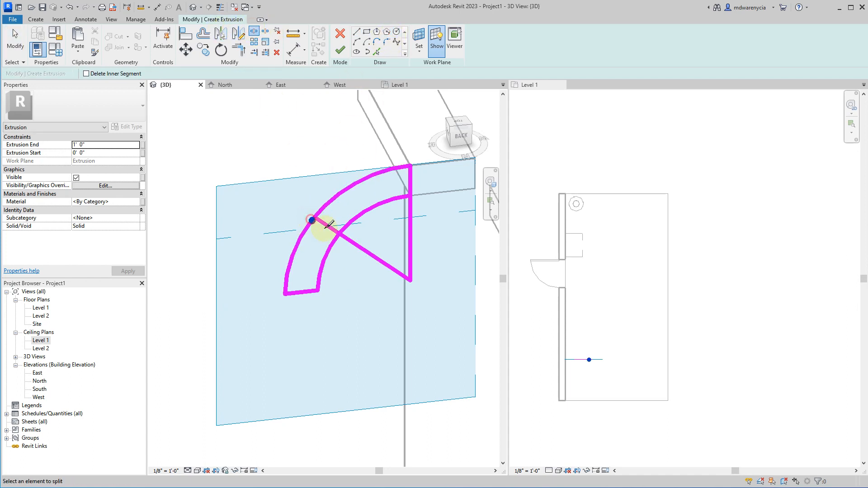
pyautogui.press('Escape')
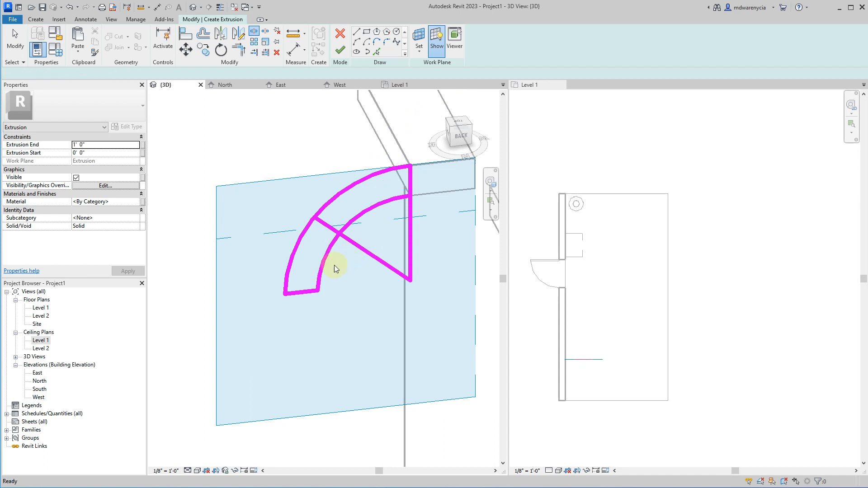
# Delete the inner arc of the sketch and undo that deletion.
pyautogui.click(319, 290)
pyautogui.press('Delete')
pyautogui.click(316, 289)
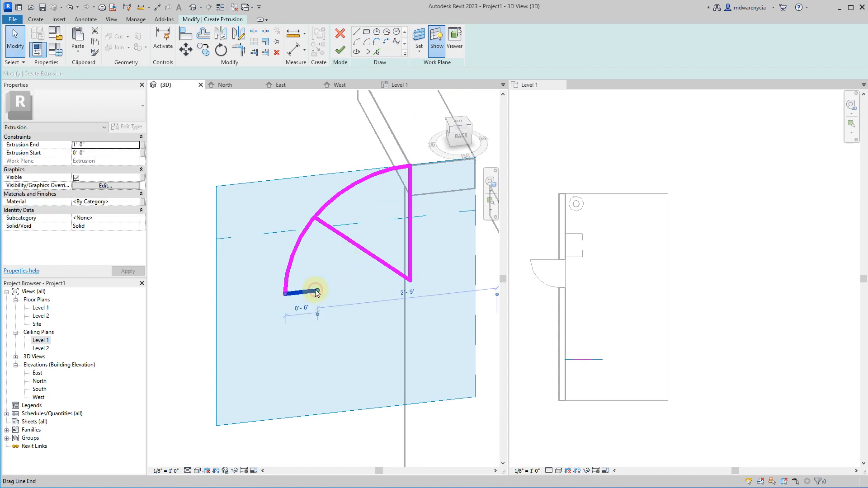
pyautogui.hotkey('ctrl', 'z')
# Remove the diagonal line's part below the inner arc and split both arcs at the ends of the remaining diagonal segment.
pyautogui.scroll(3, 347, 240)
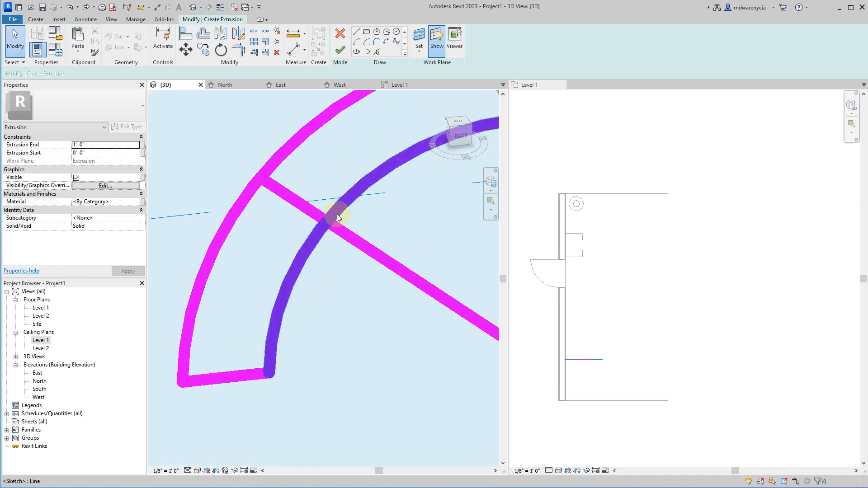
pyautogui.click(355, 234)
pyautogui.press('Delete')
pyautogui.click(347, 196)
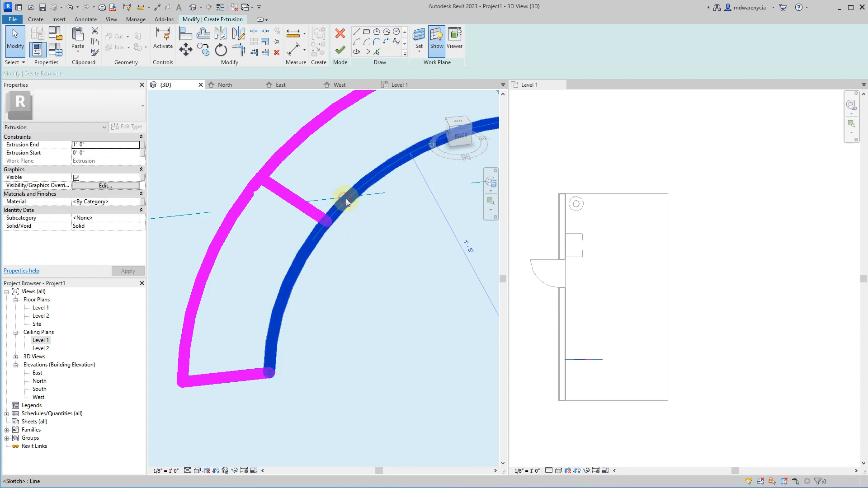
pyautogui.click(254, 32)
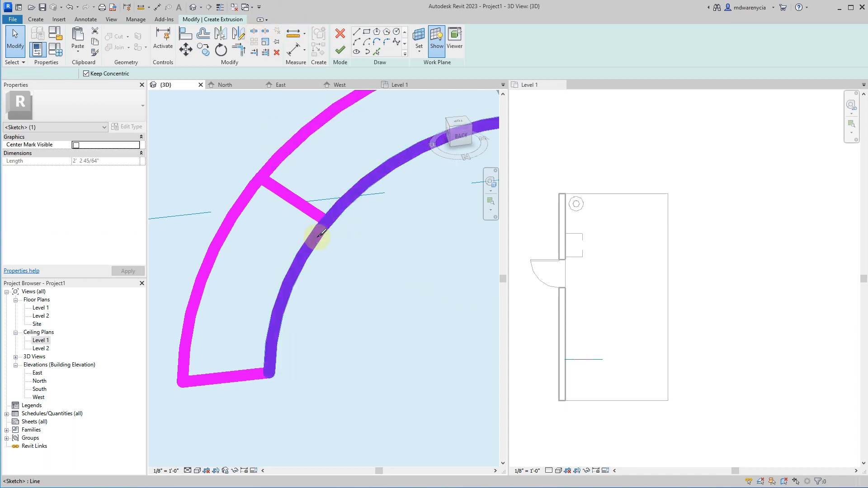
pyautogui.click(328, 221)
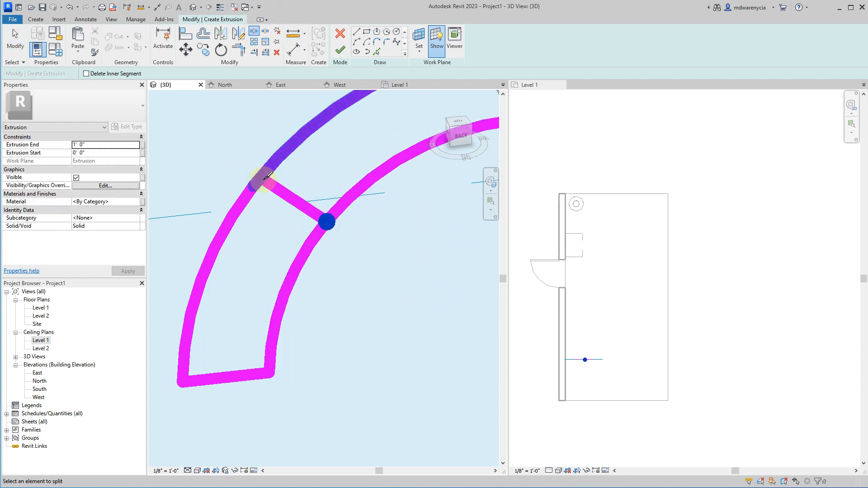
pyautogui.click(260, 178)
pyautogui.press('Escape')
# Delete the parts of both arcs below the diagonal segment, including the short outer leftover, and the lower end line.
pyautogui.click(254, 189)
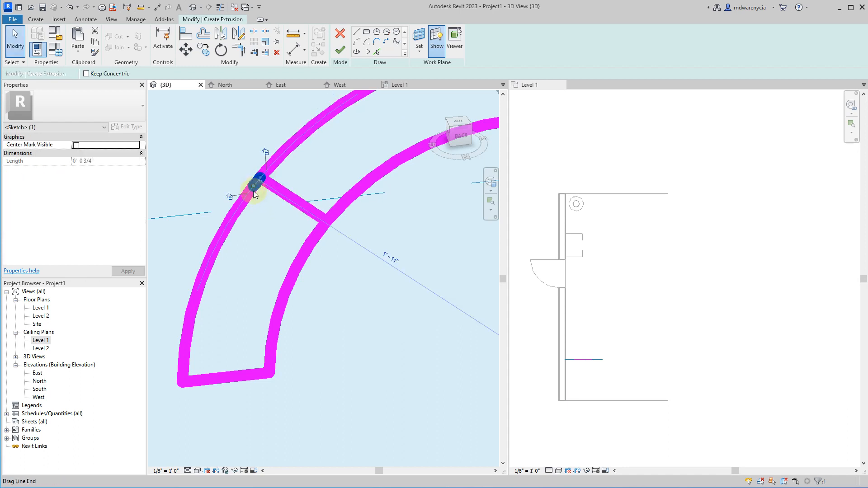
pyautogui.press('Delete')
pyautogui.click(242, 210)
pyautogui.press('Delete')
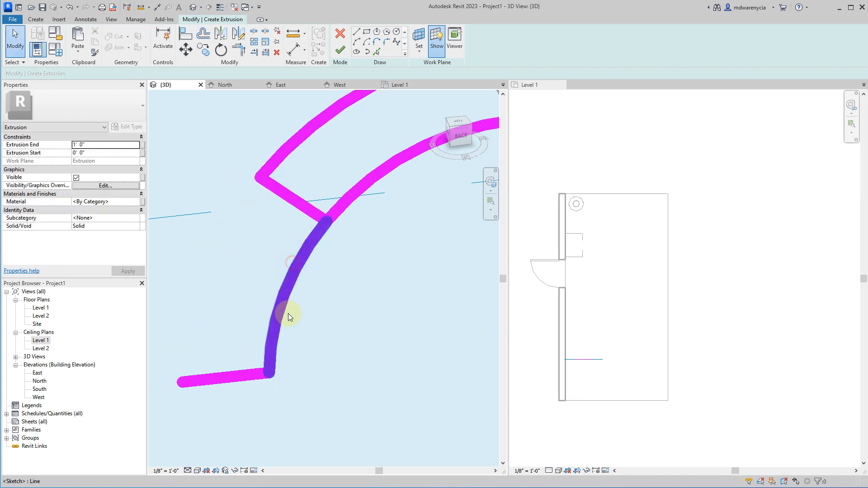
pyautogui.click(276, 338)
pyautogui.press('Delete')
pyautogui.click(219, 378)
pyautogui.press('Delete')
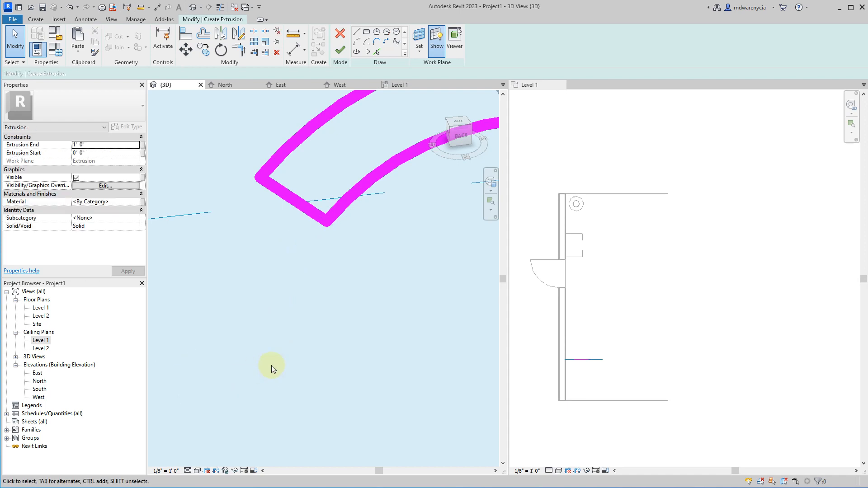
# Delete the vertical helper line below the profile and finish the shortened curved sketch as a 1' 0" deep extrusion.
pyautogui.moveTo(256, 345)
pyautogui.keyDown('shift'); pyautogui.mouseDown(button='middle')
pyautogui.moveTo(392, 310)
pyautogui.moveTo(324, 301)
pyautogui.mouseUp(button='middle'); pyautogui.keyUp('shift')
pyautogui.click(315, 311)
pyautogui.press('Delete')
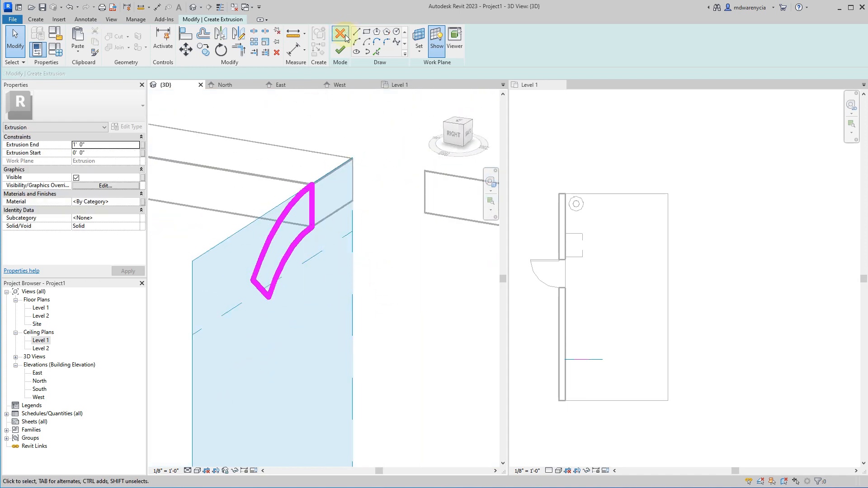
pyautogui.click(340, 50)
pyautogui.scroll(-2, 388, 255)
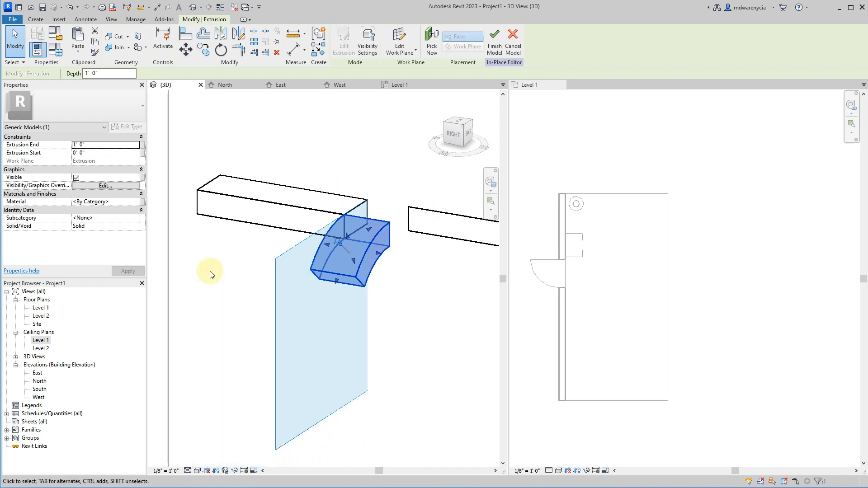
# Stretch the shortened curved extrusion back along the box to an extrusion end of -3' 3", and finish the in-place model.
pyautogui.keyDown('shift'); pyautogui.moveTo(210, 274); pyautogui.dragTo(276, 278, button='middle'); pyautogui.keyUp('shift')
pyautogui.moveTo(380, 251); pyautogui.dragTo(175, 199)
pyautogui.click(257, 337)
pyautogui.keyDown('shift'); pyautogui.moveTo(256, 338); pyautogui.dragTo(346, 229, button='middle'); pyautogui.keyUp('shift')
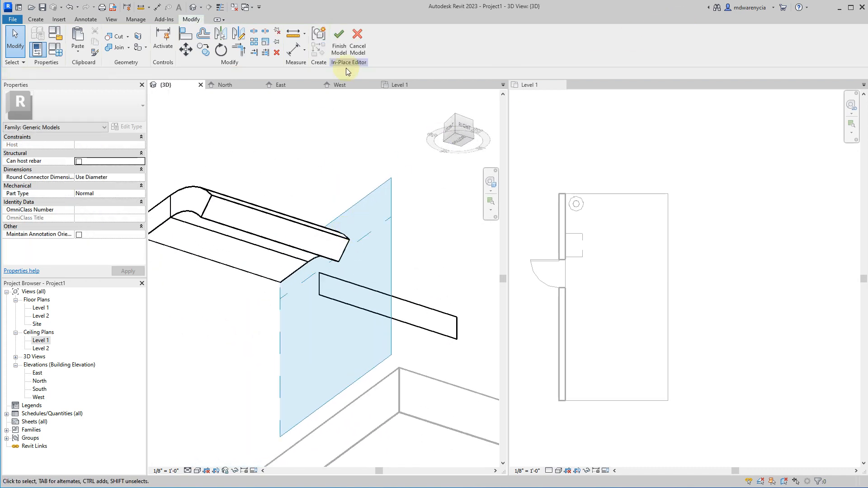
pyautogui.click(336, 45)
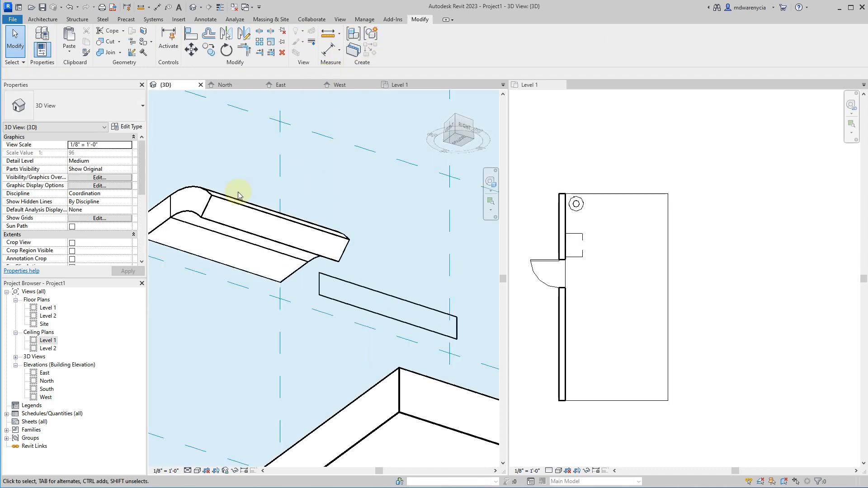
pyautogui.click(220, 219)
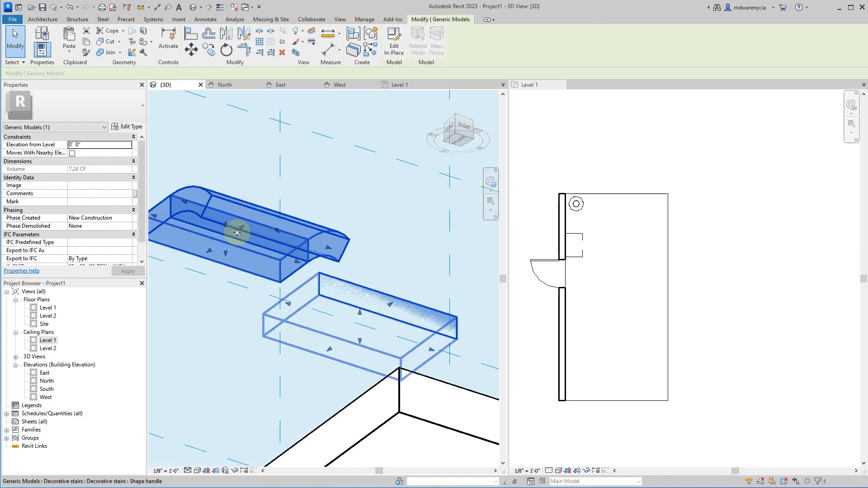
pyautogui.doubleClick(236, 232)
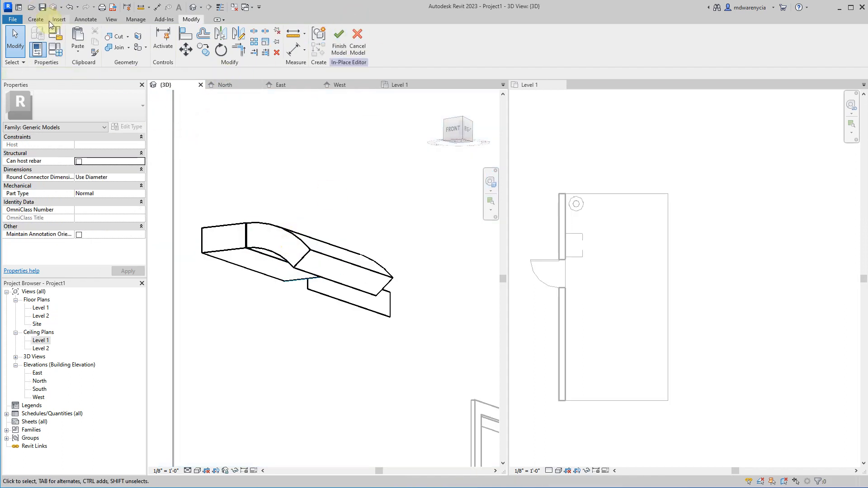
pyautogui.click(36, 20)
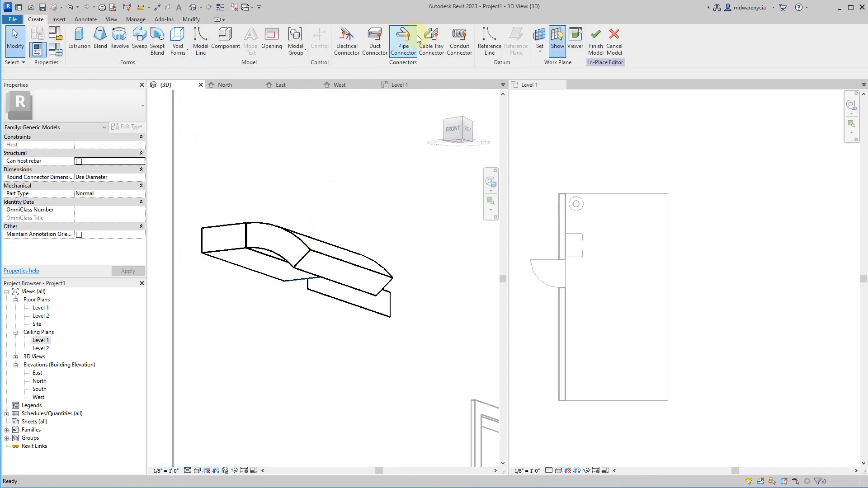
pyautogui.click(614, 39)
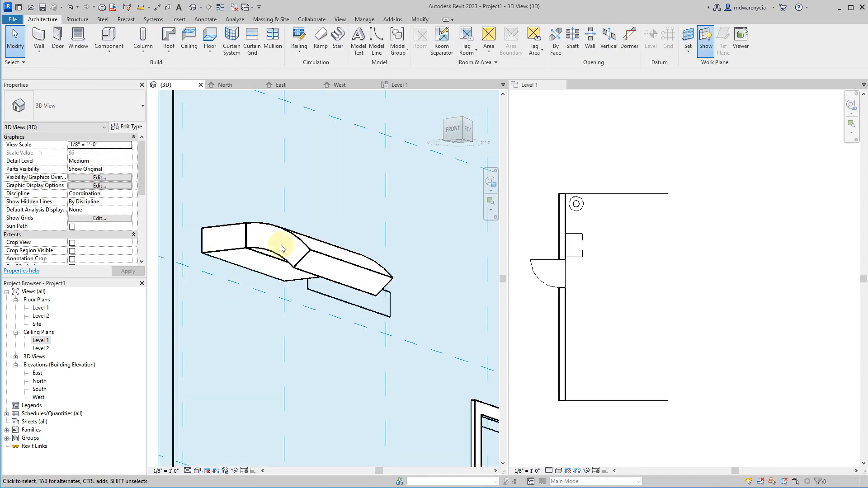
pyautogui.click(276, 236)
pyautogui.click(257, 352)
pyautogui.scroll(-6, 300, 316)
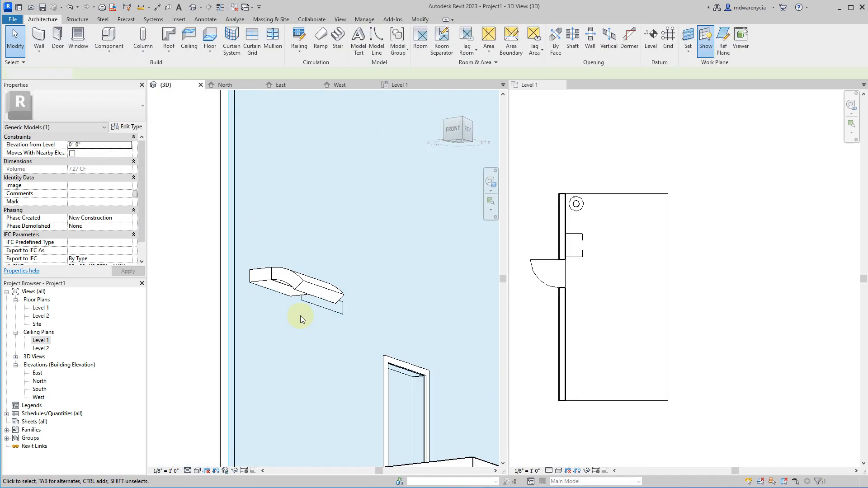
pyautogui.scroll(5, 306, 288)
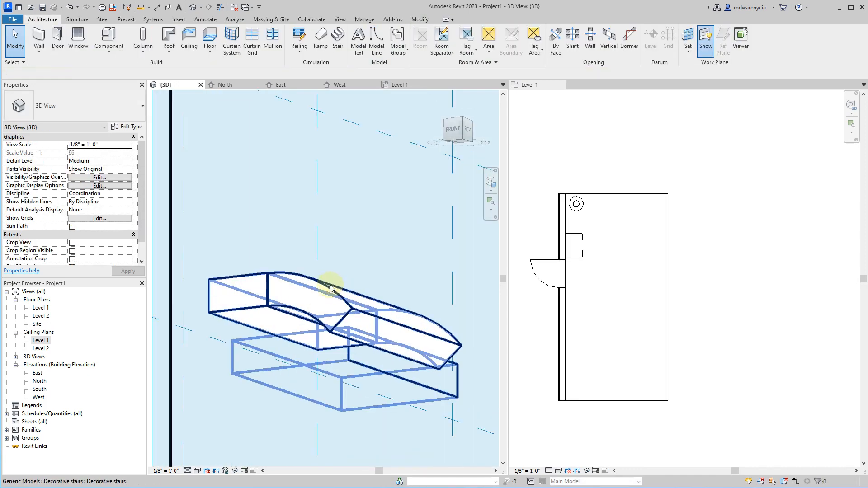
# Reopen the in-place model for editing and set the work plane to the curved extrusion's slanted end face.
pyautogui.doubleClick(329, 292)
pyautogui.click(338, 299)
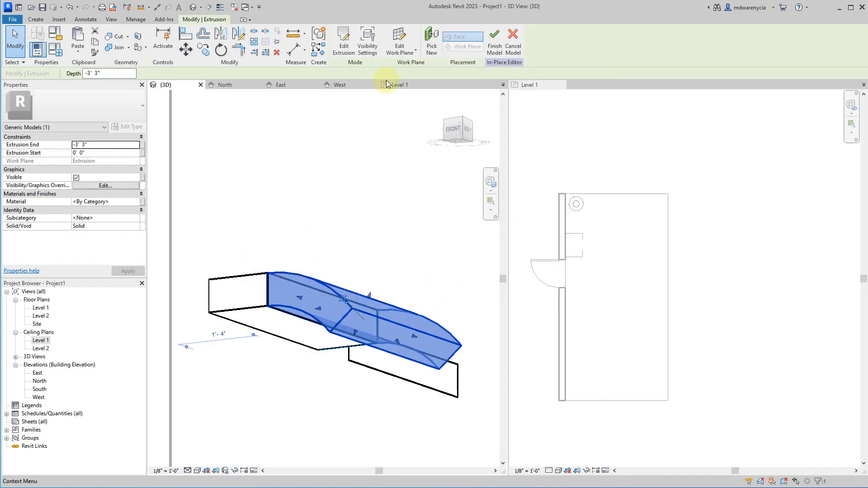
pyautogui.press('Escape')
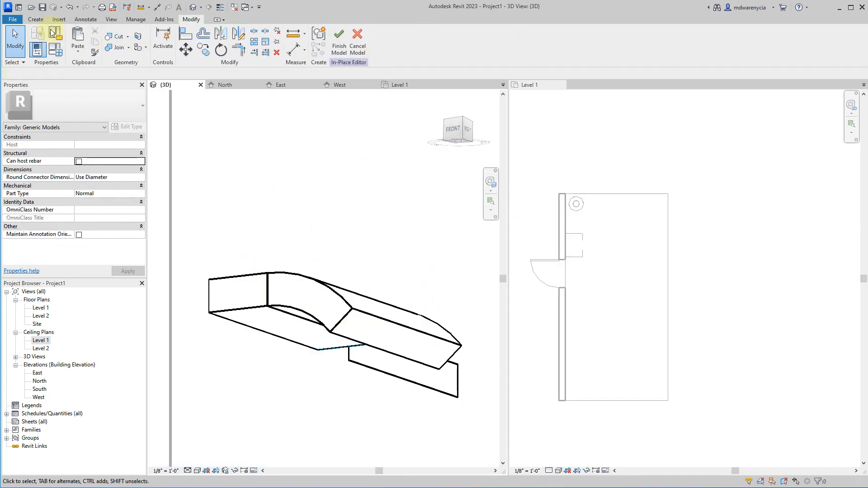
pyautogui.click(337, 291)
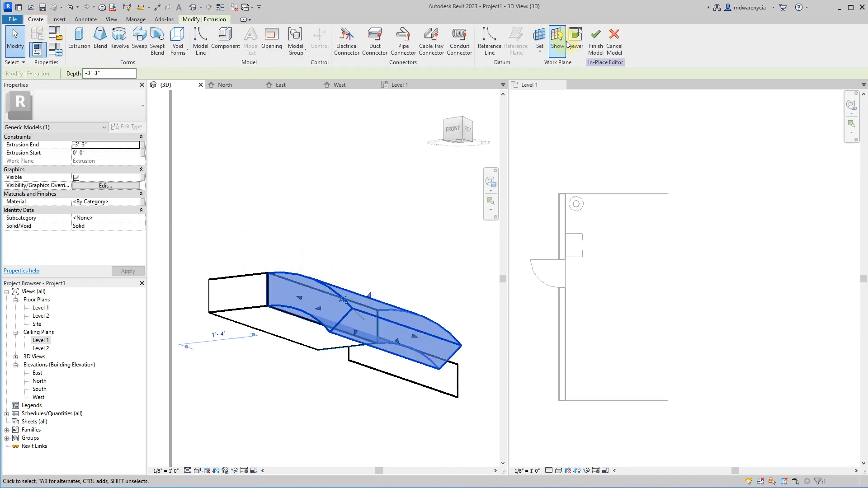
pyautogui.click(540, 39)
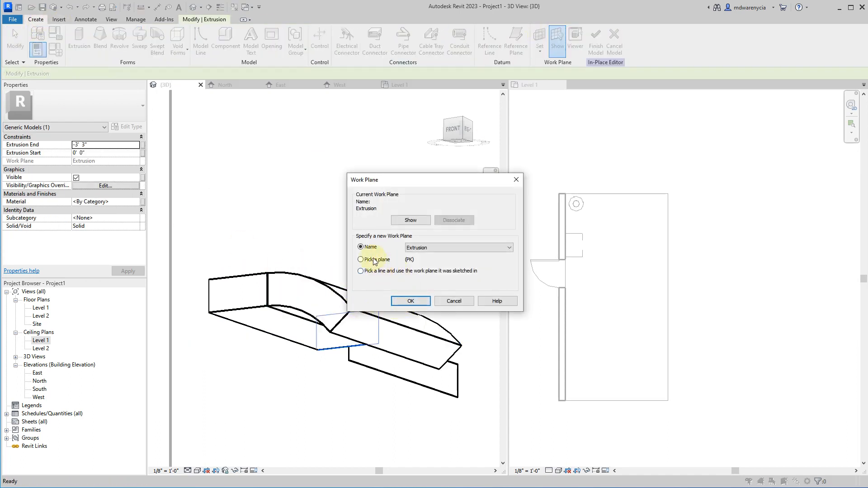
pyautogui.click(416, 306)
pyautogui.click(383, 310)
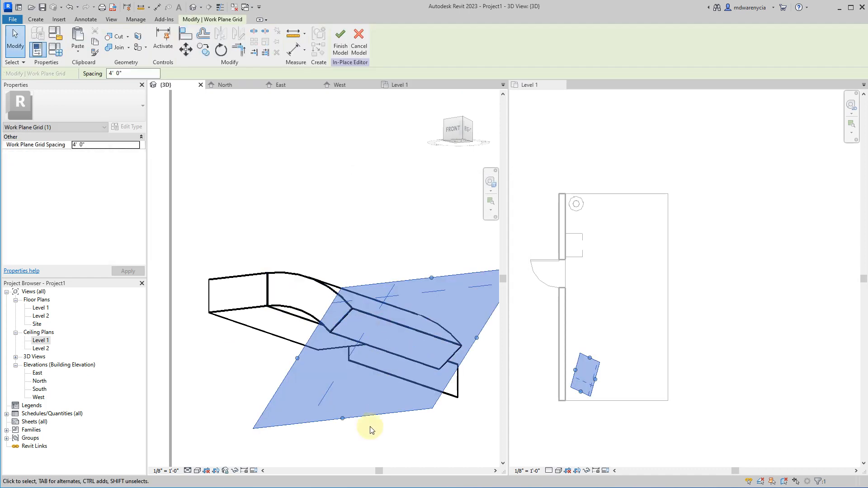
pyautogui.keyDown('shift'); pyautogui.moveTo(318, 370); pyautogui.dragTo(391, 358, button='middle'); pyautogui.keyUp('shift')
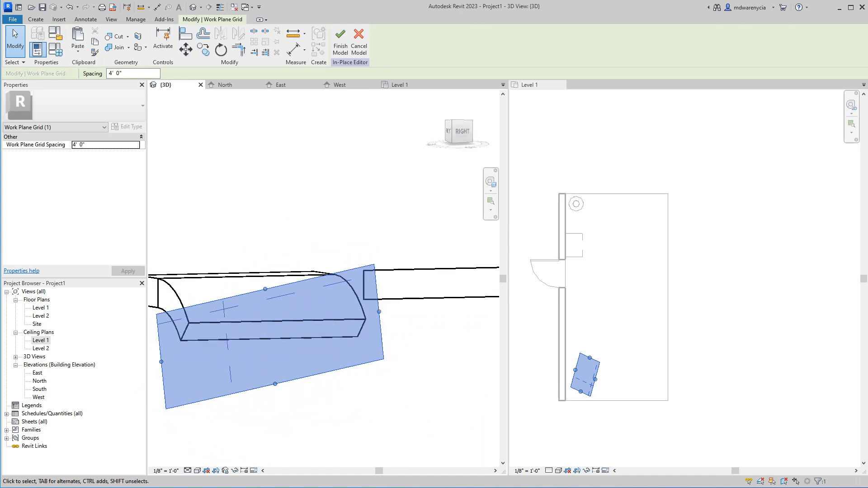
pyautogui.scroll(4, 245, 342)
pyautogui.scroll(-3, 315, 346)
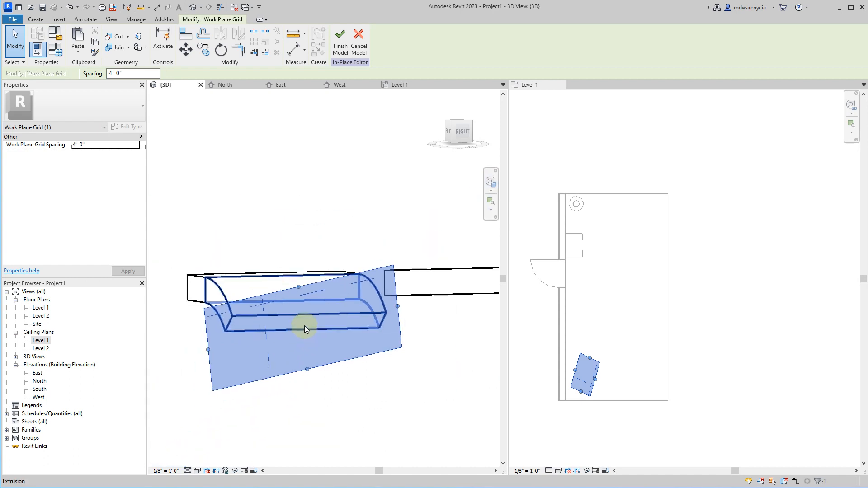
pyautogui.keyDown('shift'); pyautogui.moveTo(305, 327); pyautogui.dragTo(365, 352, button='middle'); pyautogui.keyUp('shift')
pyautogui.scroll(2, 366, 351)
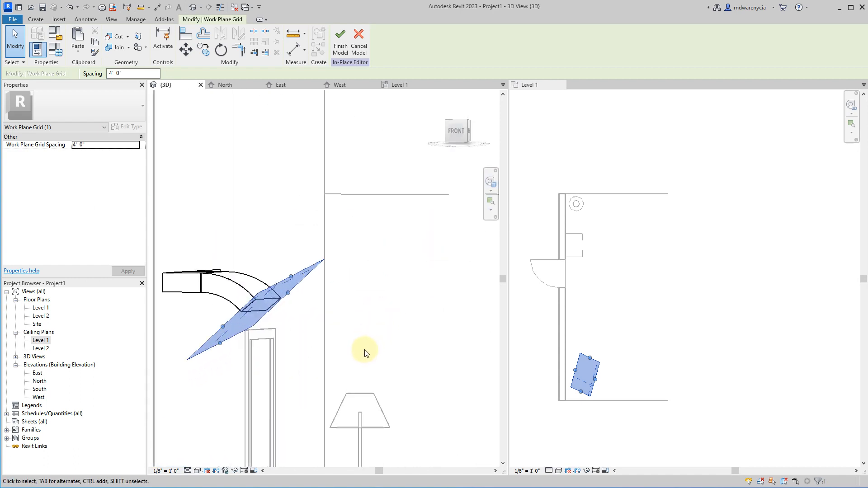
# Start an extrusion on the current work plane and sketch a closed four-line outline tracing the curved extrusion's slanted end face.
pyautogui.click(59, 20)
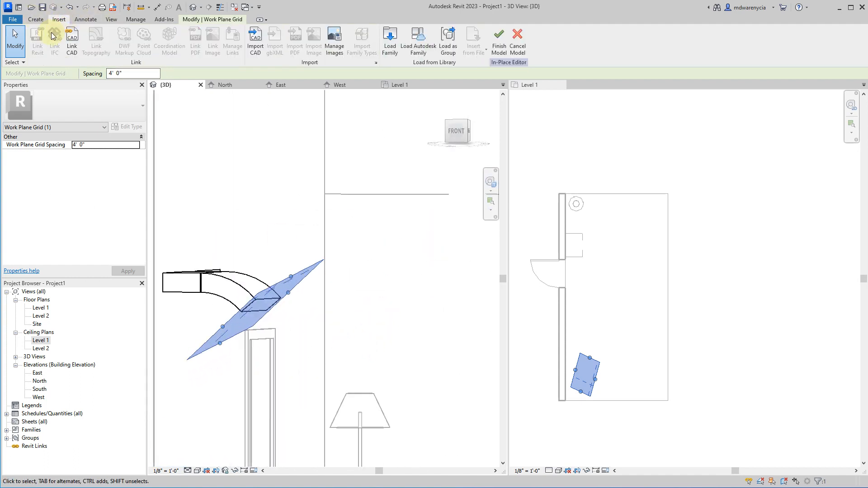
pyautogui.click(34, 18)
pyautogui.click(80, 40)
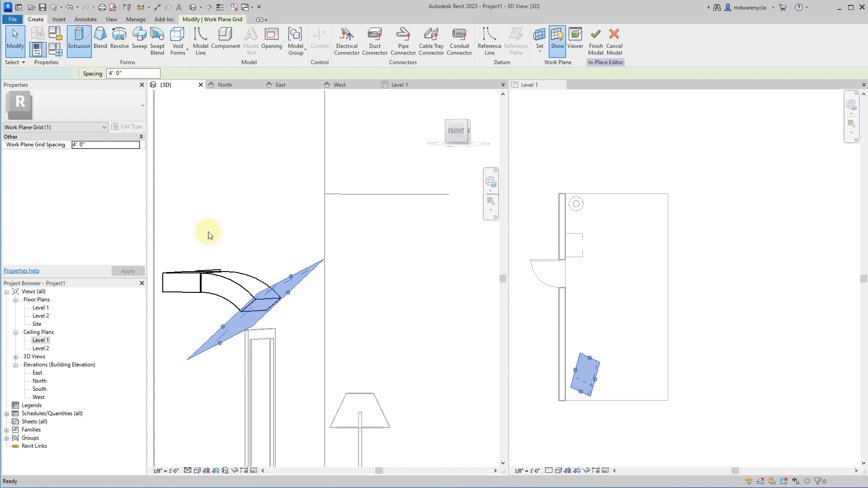
pyautogui.keyDown('shift'); pyautogui.moveTo(229, 246); pyautogui.dragTo(182, 270, button='middle'); pyautogui.keyUp('shift')
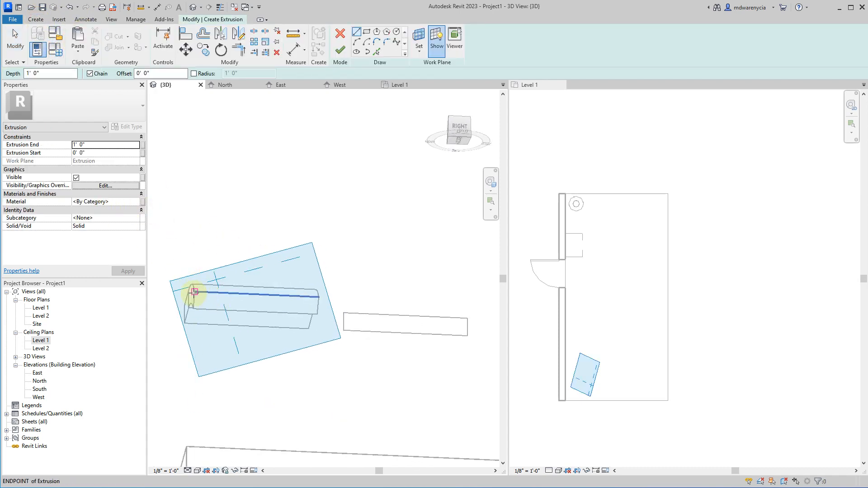
pyautogui.click(194, 292)
pyautogui.click(317, 314)
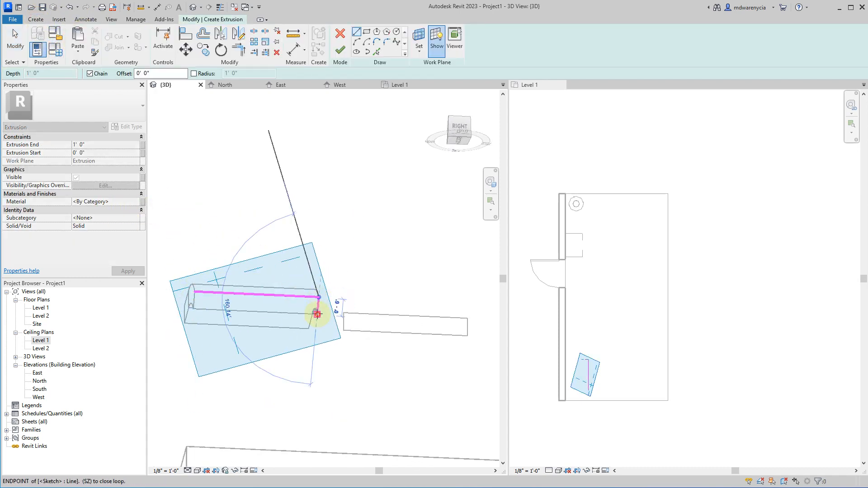
pyautogui.click(193, 309)
pyautogui.click(195, 291)
pyautogui.press('Escape')
pyautogui.press('Escape')
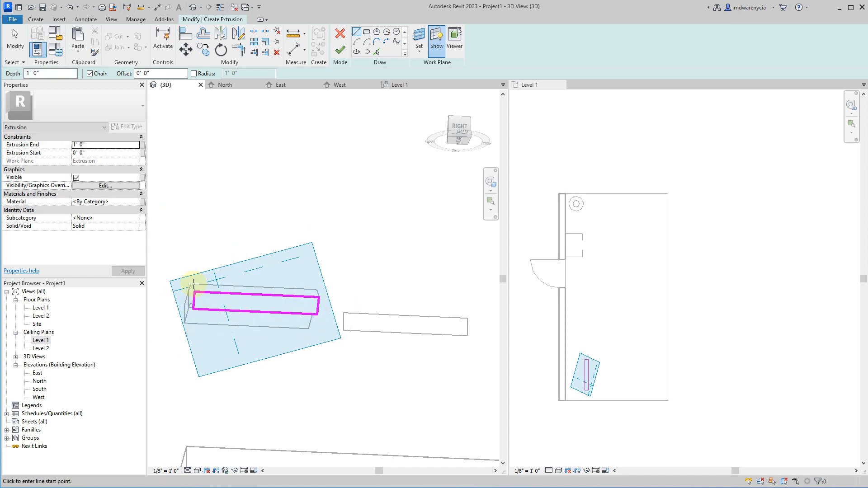
# Finish the end-face outline as a 1' 0" deep solid extrusion.
pyautogui.click(56, 19)
pyautogui.click(34, 20)
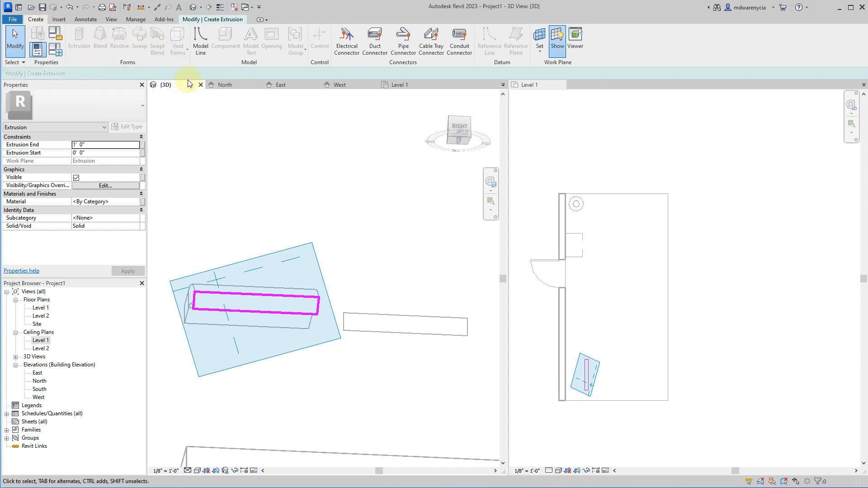
pyautogui.click(209, 20)
pyautogui.click(337, 50)
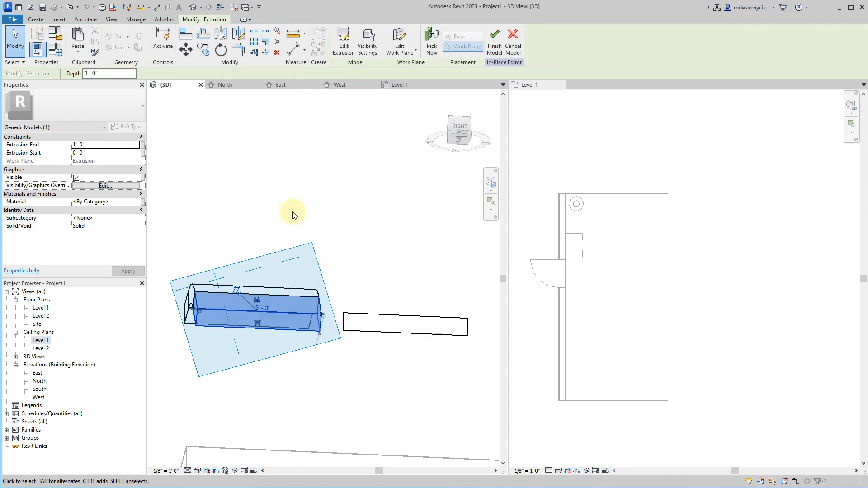
pyautogui.click(233, 255)
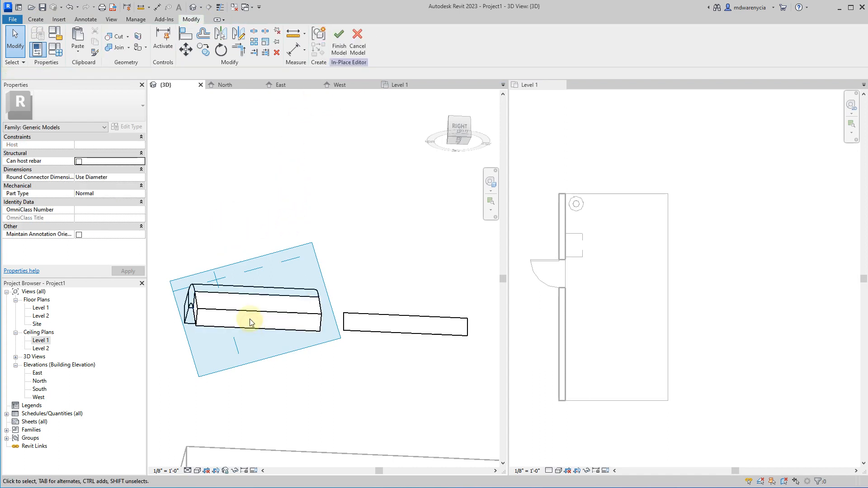
# Set the work plane to the lower end face of the new straight extrusion by picking a plane.
pyautogui.click(36, 20)
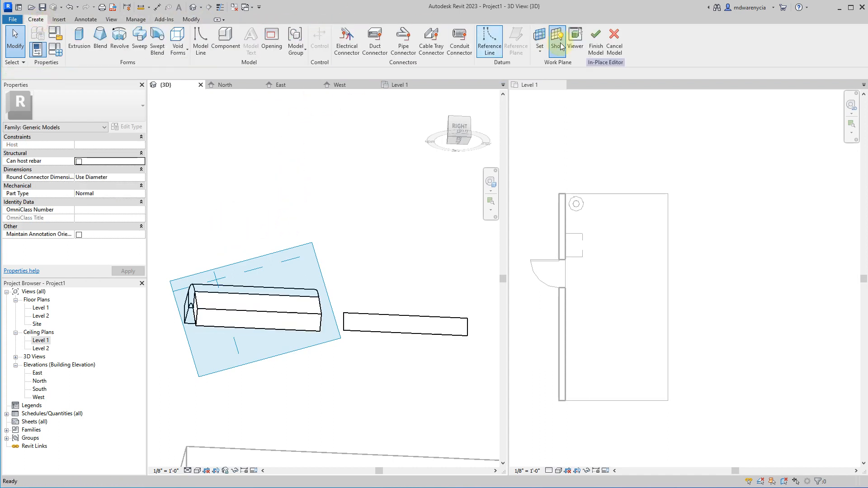
pyautogui.click(539, 40)
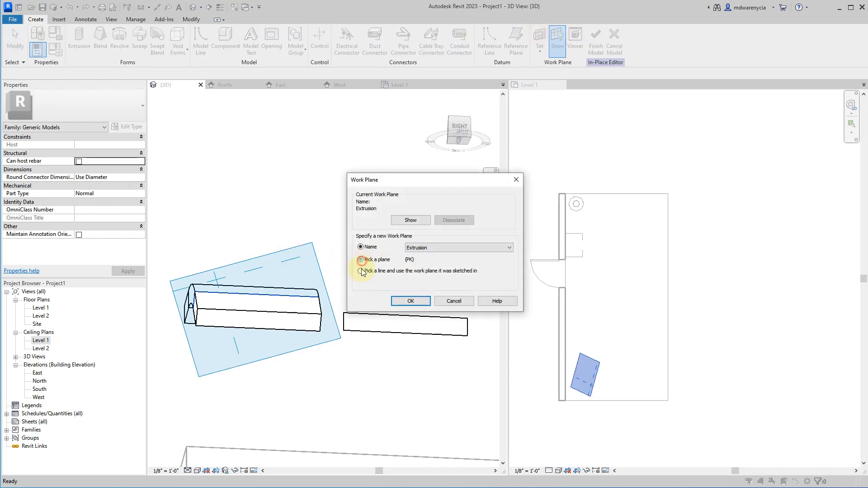
pyautogui.click(404, 307)
pyautogui.click(223, 302)
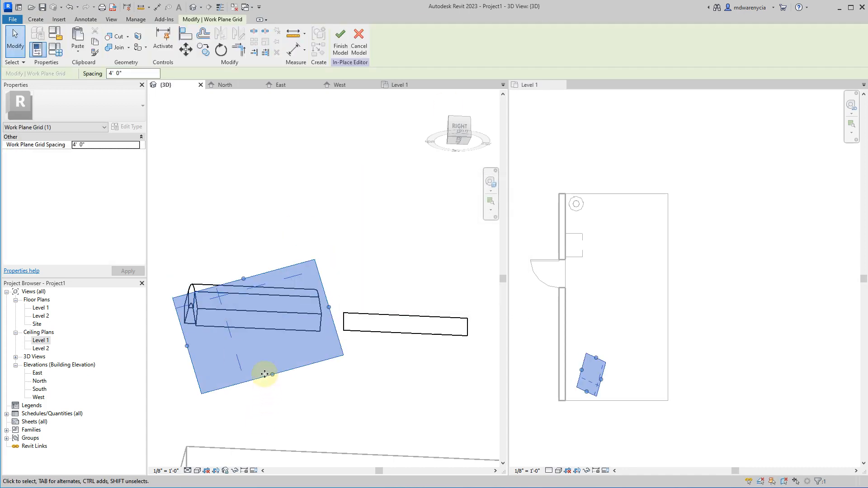
# Examine the joint between the box and the curved extrusion, and the straight extrusion's free end, from several angles.
pyautogui.keyDown('shift'); pyautogui.moveTo(320, 397); pyautogui.dragTo(432, 420, button='middle'); pyautogui.keyUp('shift')
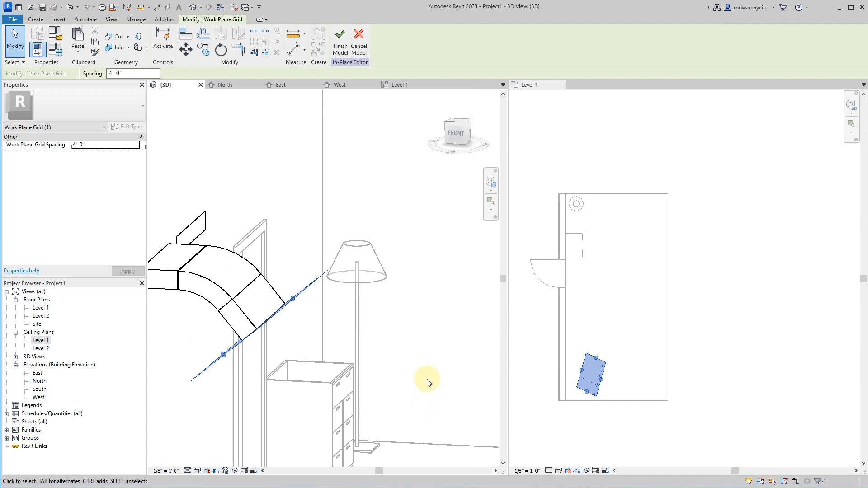
pyautogui.keyDown('shift'); pyautogui.moveTo(427, 383); pyautogui.dragTo(229, 314, button='middle'); pyautogui.keyUp('shift')
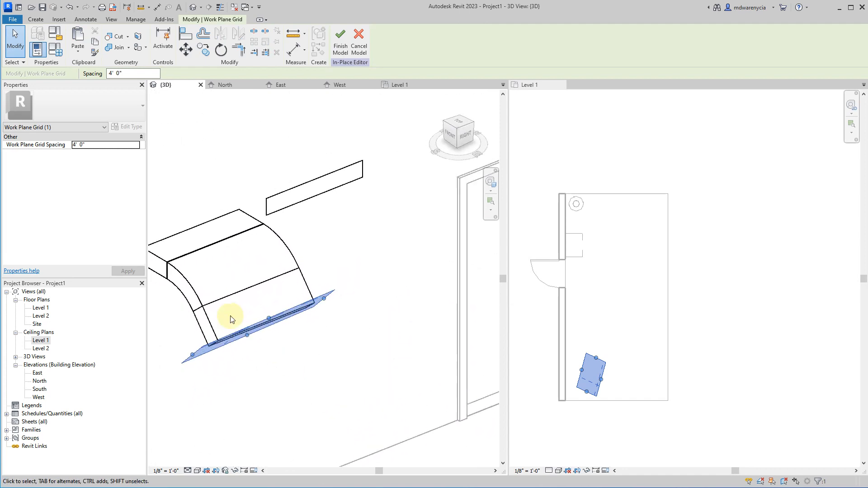
pyautogui.scroll(4, 221, 266)
pyautogui.keyDown('shift'); pyautogui.moveTo(235, 269); pyautogui.dragTo(219, 303, button='middle'); pyautogui.keyUp('shift')
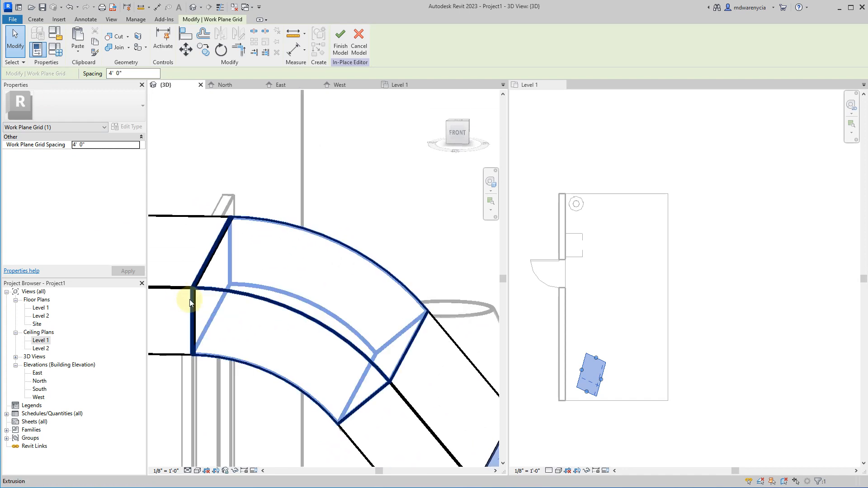
pyautogui.scroll(6, 194, 303)
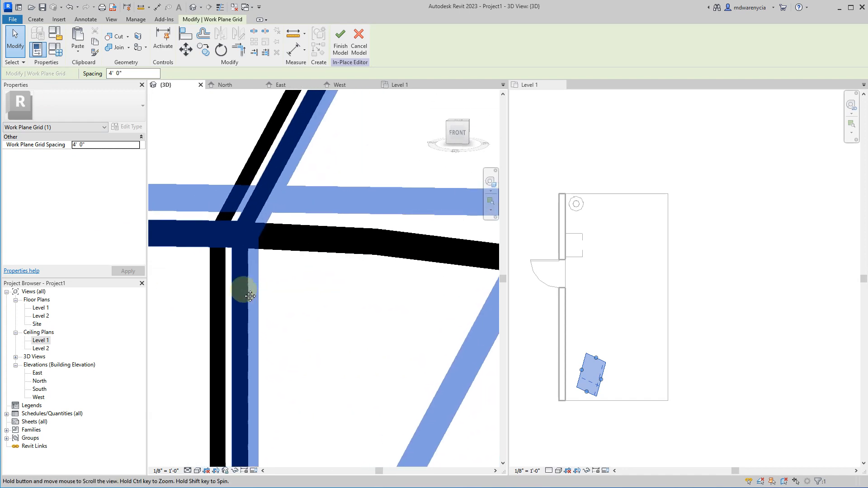
pyautogui.click(300, 235)
pyautogui.click(292, 250)
pyautogui.scroll(-5, 194, 246)
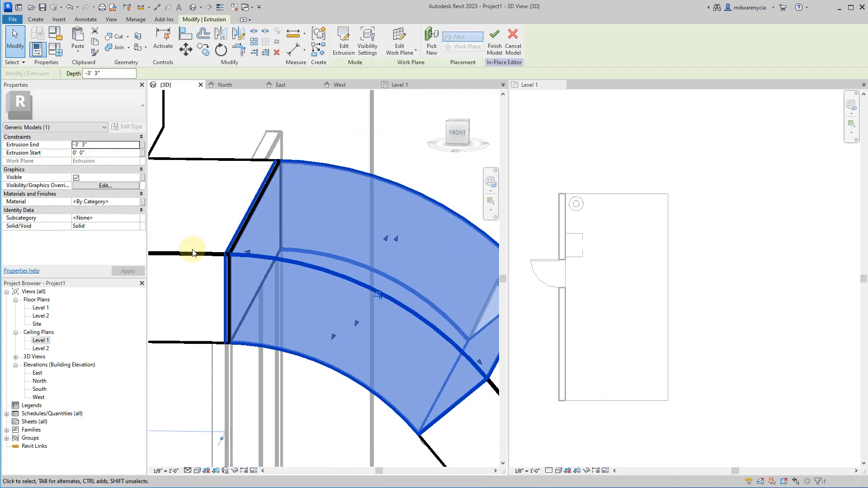
pyautogui.keyDown('shift'); pyautogui.moveTo(329, 324); pyautogui.dragTo(254, 301, button='middle'); pyautogui.keyUp('shift')
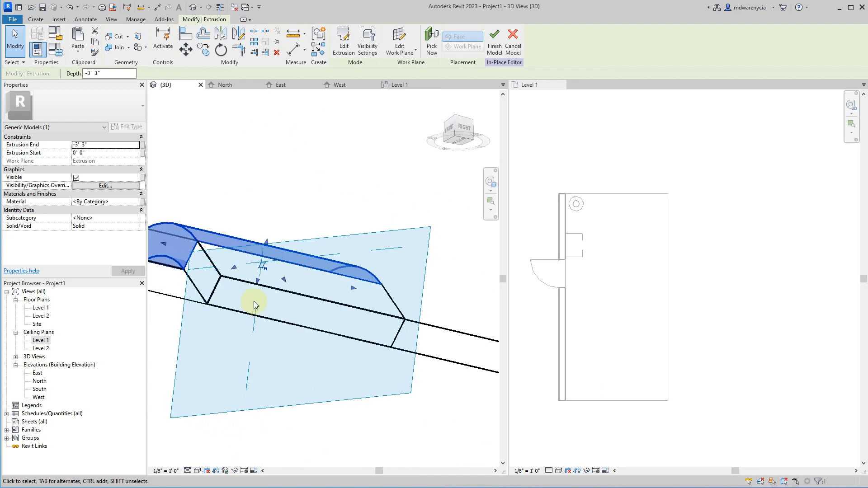
pyautogui.press('Escape')
pyautogui.keyDown('shift'); pyautogui.moveTo(257, 342); pyautogui.dragTo(216, 387, button='middle'); pyautogui.keyUp('shift')
pyautogui.click(310, 374)
pyautogui.press('Escape')
# Set the work plane to the broad, sloping outer face of the straight extrusion by picking a plane.
pyautogui.moveTo(315, 281); pyautogui.dragTo(225, 89, button='middle')
pyautogui.click(36, 19)
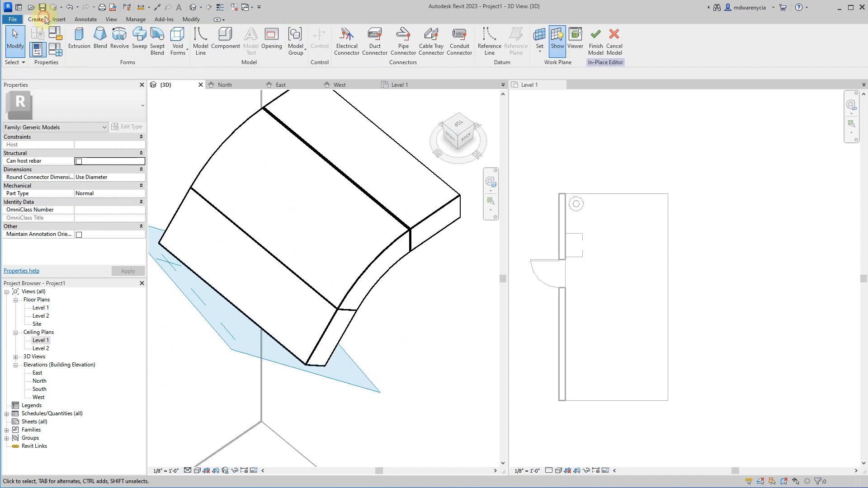
pyautogui.click(539, 40)
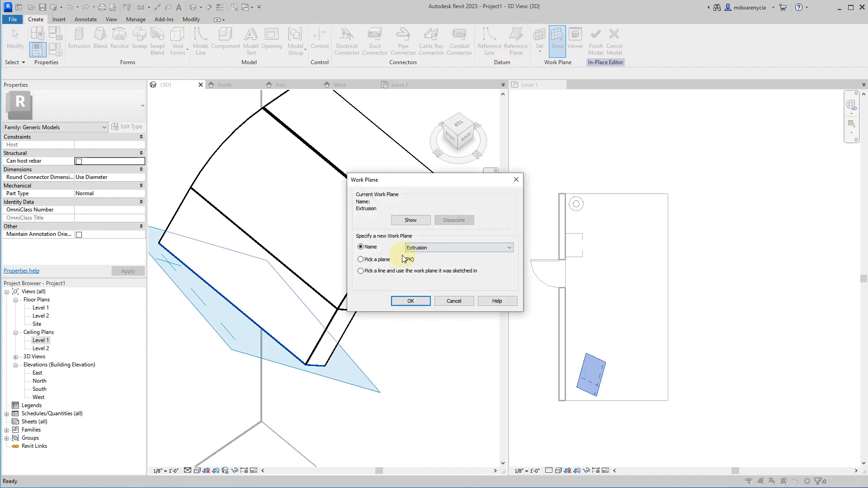
pyautogui.click(400, 301)
pyautogui.click(276, 357)
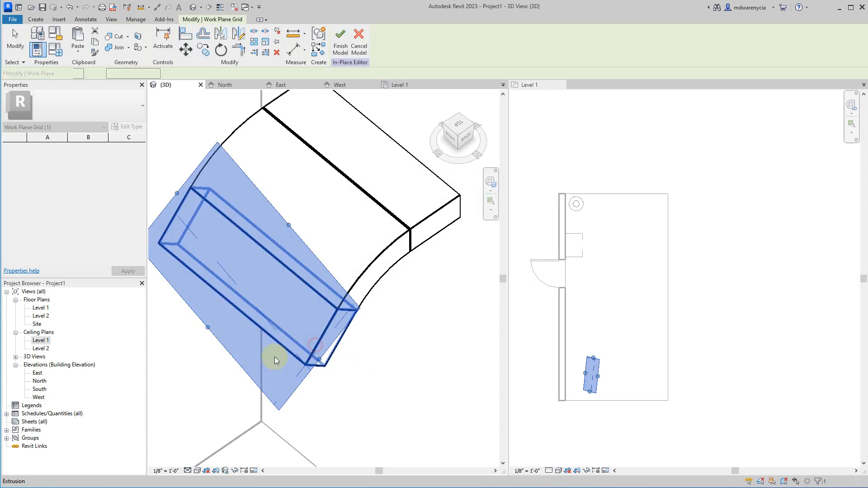
# Start a solid blend and sketch its base as a closed four-line outline tracing the straight extrusion's sloping outer face.
pyautogui.keyDown('shift'); pyautogui.moveTo(273, 299); pyautogui.dragTo(319, 273, button='middle'); pyautogui.keyUp('shift')
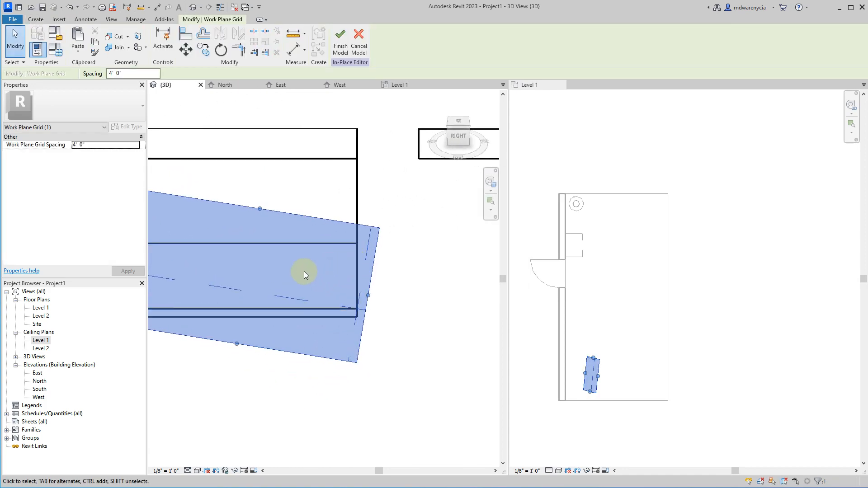
pyautogui.scroll(-2, 303, 253)
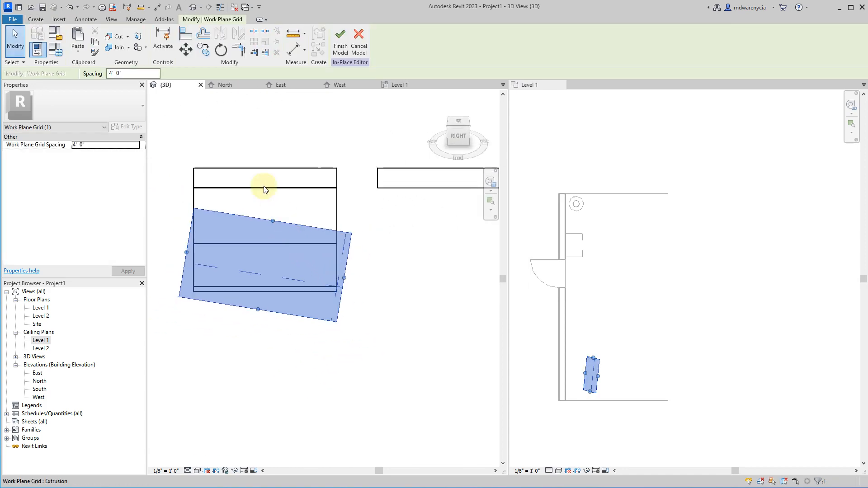
pyautogui.click(57, 19)
pyautogui.click(36, 19)
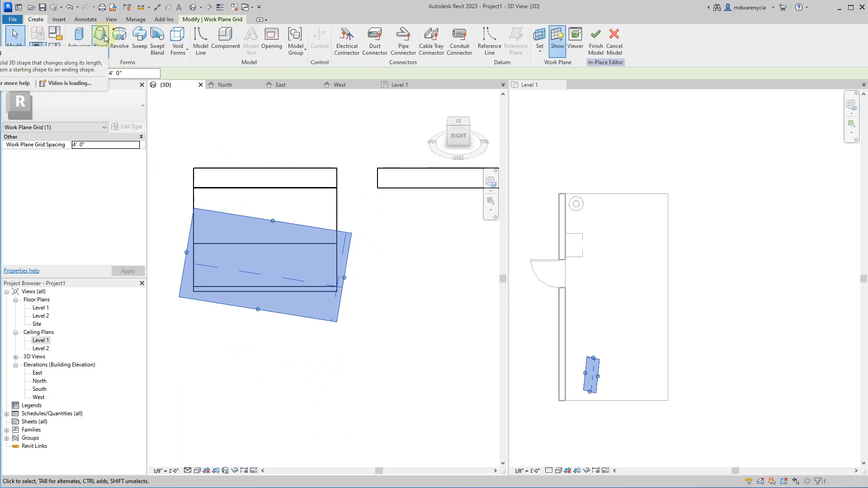
pyautogui.click(103, 39)
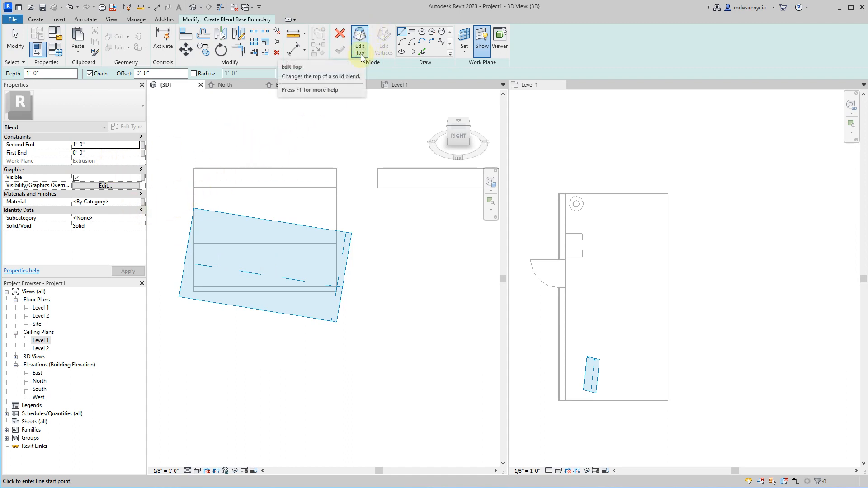
pyautogui.click(411, 31)
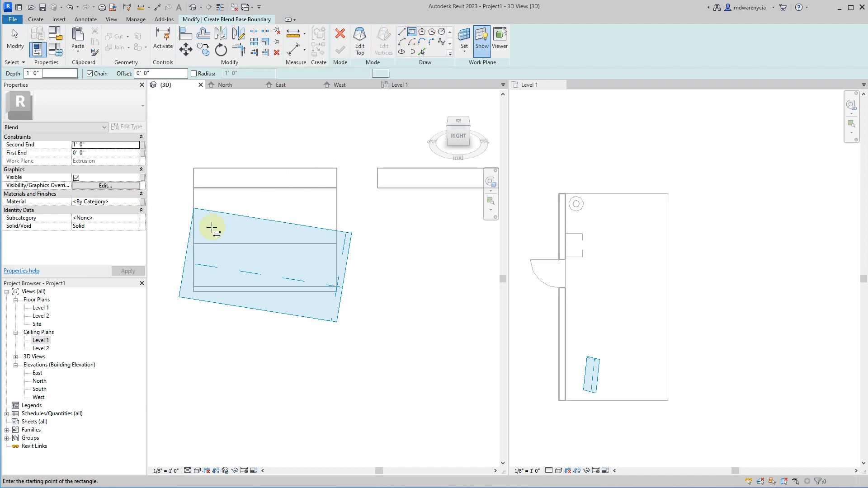
pyautogui.click(195, 244)
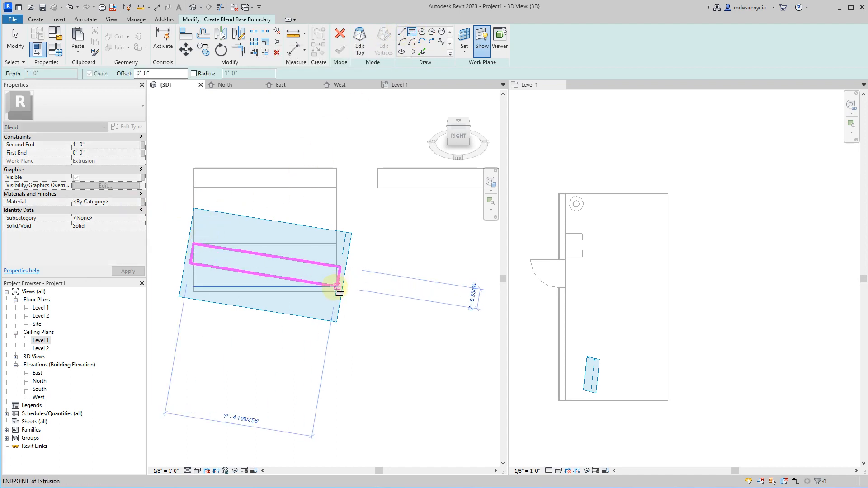
pyautogui.click(401, 32)
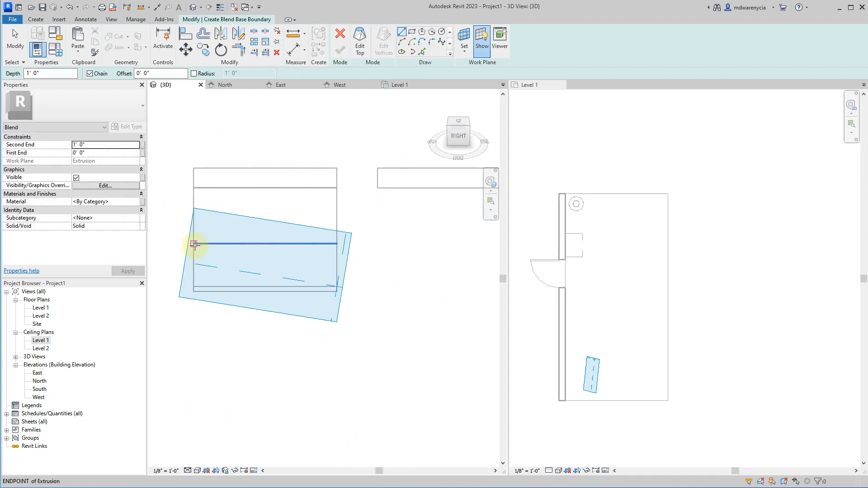
pyautogui.click(194, 244)
pyautogui.click(337, 244)
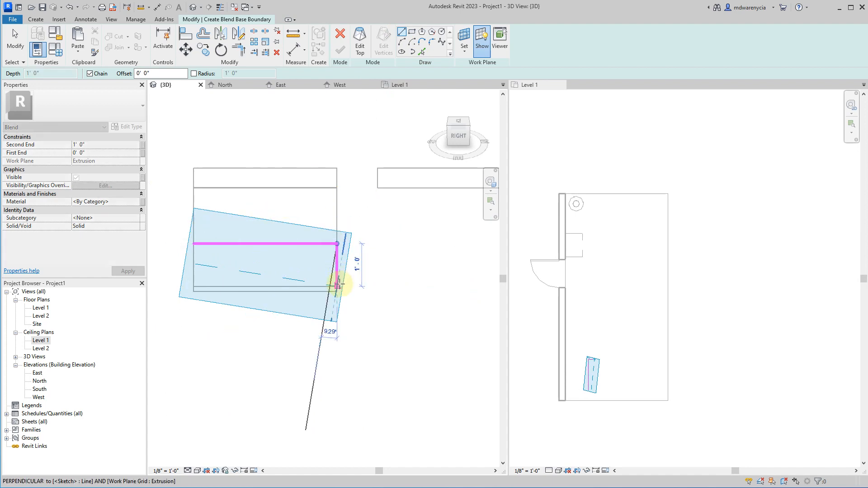
pyautogui.click(337, 286)
pyautogui.click(194, 286)
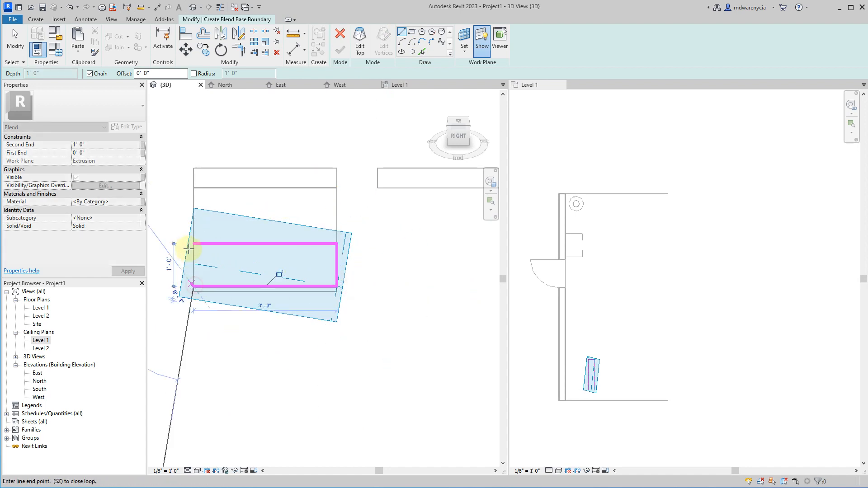
pyautogui.click(193, 244)
# Sketch the blend's top boundary as a smaller rectangle, about 1' 10" by 4", inside the sloping face.
pyautogui.moveTo(257, 319)
pyautogui.keyDown('shift'); pyautogui.mouseDown(button='middle')
pyautogui.moveTo(411, 258)
pyautogui.moveTo(437, 250)
pyautogui.moveTo(441, 258)
pyautogui.moveTo(432, 277)
pyautogui.moveTo(291, 335)
pyautogui.moveTo(241, 308)
pyautogui.moveTo(290, 236)
pyautogui.moveTo(227, 282)
pyautogui.moveTo(222, 251)
pyautogui.mouseUp(button='middle'); pyautogui.keyUp('shift')
pyautogui.scroll(3, 253, 299)
pyautogui.scroll(-5, 287, 252)
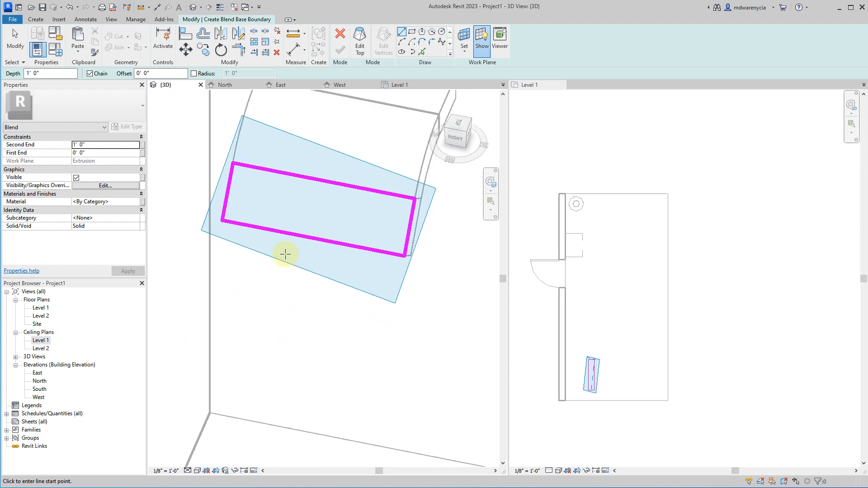
pyautogui.click(360, 46)
pyautogui.click(411, 32)
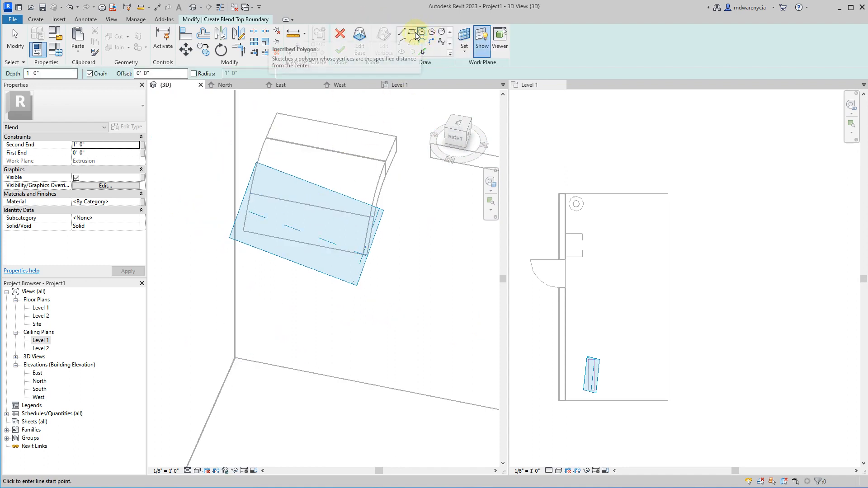
pyautogui.click(270, 208)
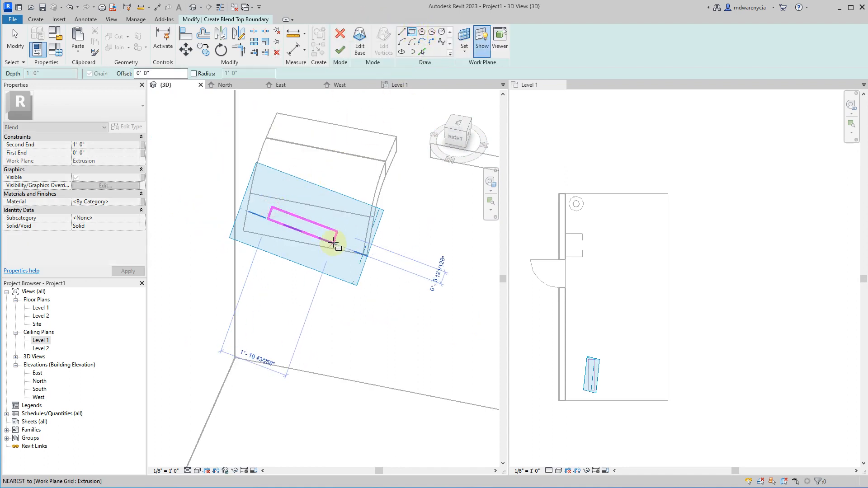
pyautogui.click(338, 243)
pyautogui.press('Escape')
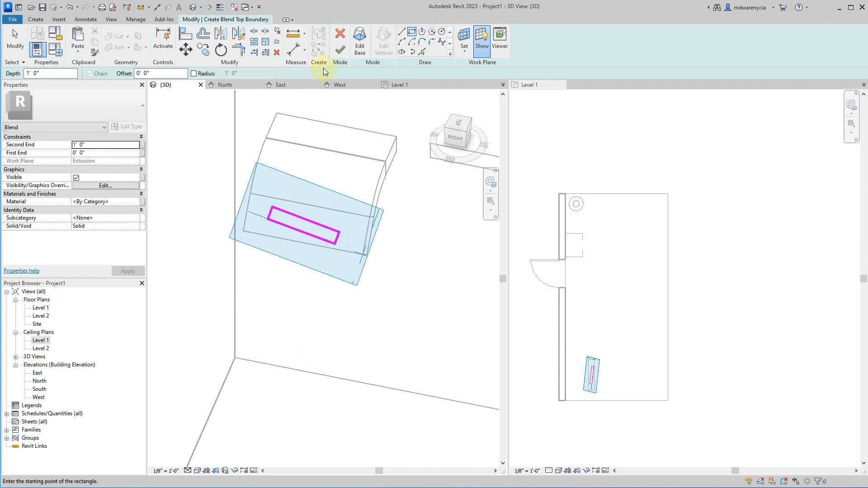
pyautogui.click(359, 49)
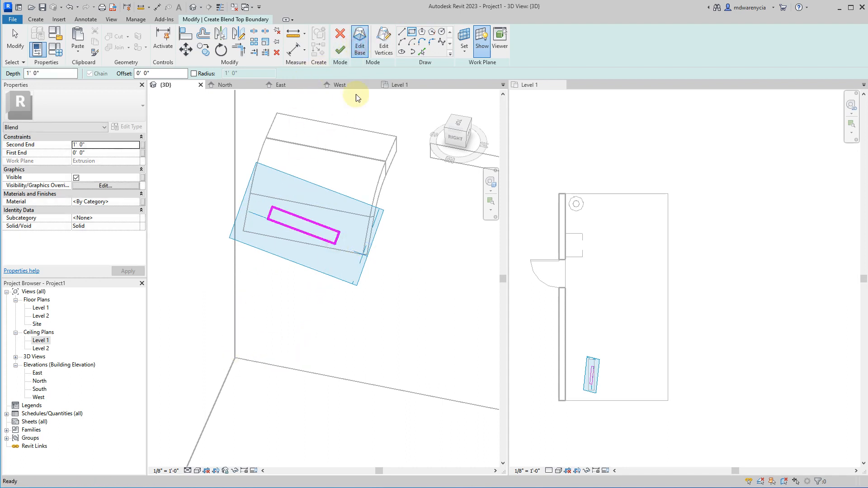
pyautogui.click(360, 50)
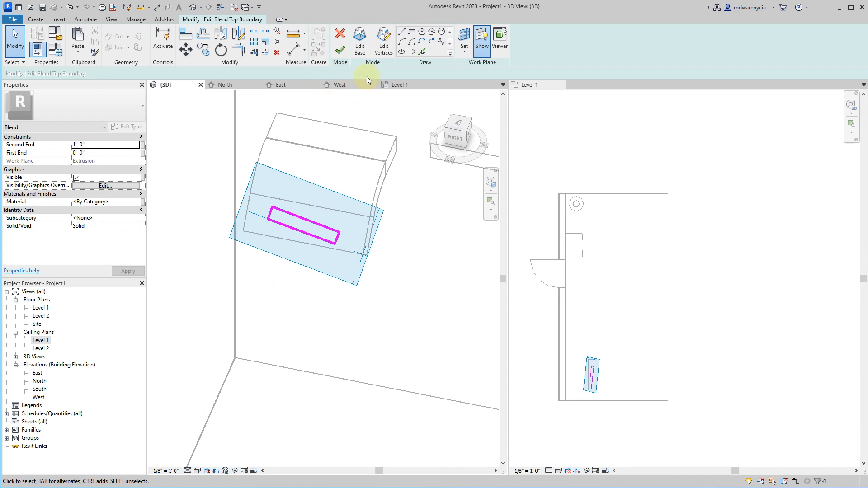
# Set the blend's second end to 2' 0" and complete the blend on the sloping outer face.
pyautogui.click(76, 144)
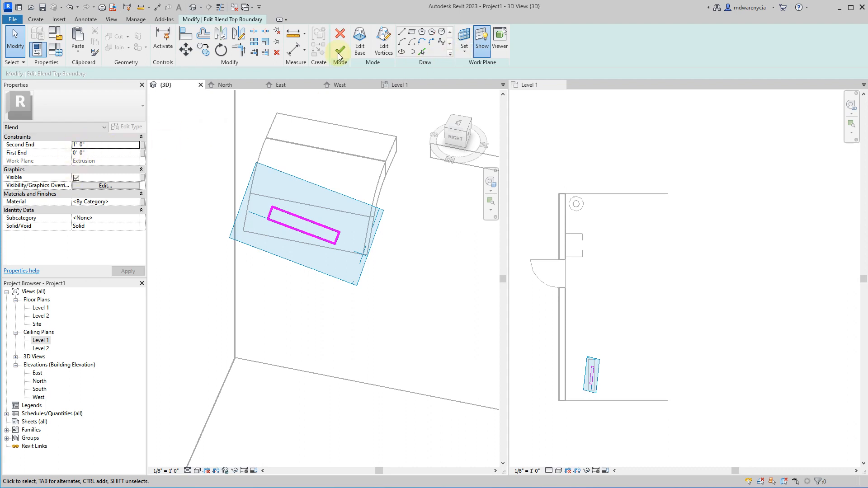
pyautogui.click(360, 45)
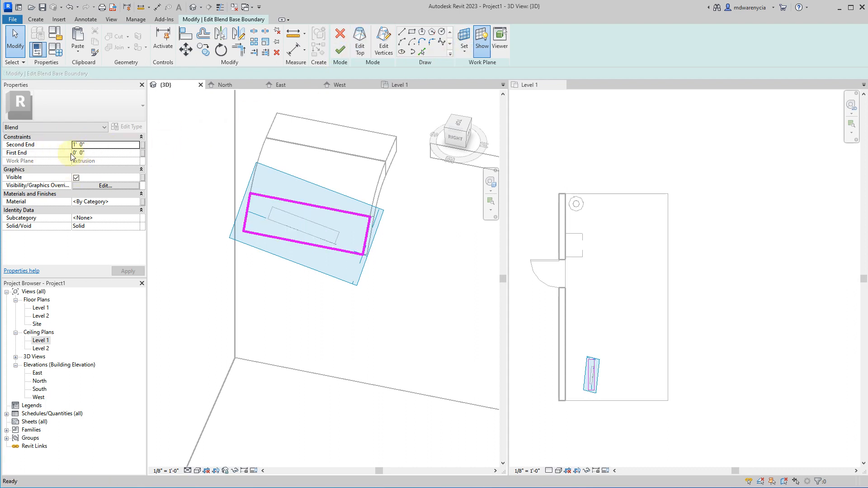
pyautogui.click(362, 48)
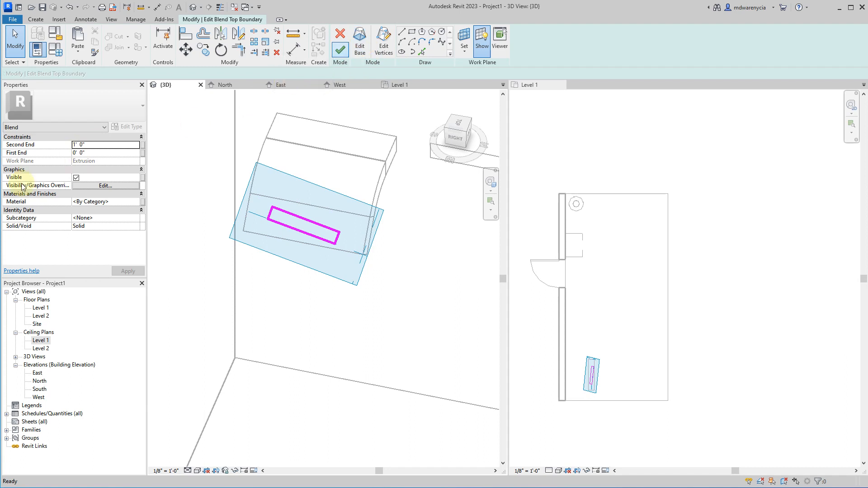
pyautogui.click(85, 145)
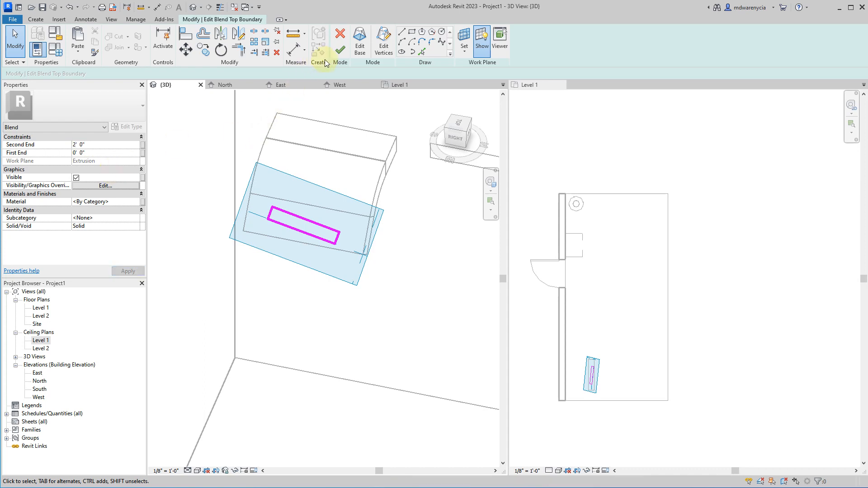
pyautogui.click(339, 49)
# Check the blend from several angles and finish the in-place generic model.
pyautogui.keyDown('shift'); pyautogui.moveTo(318, 358); pyautogui.dragTo(344, 199, button='middle'); pyautogui.keyUp('shift')
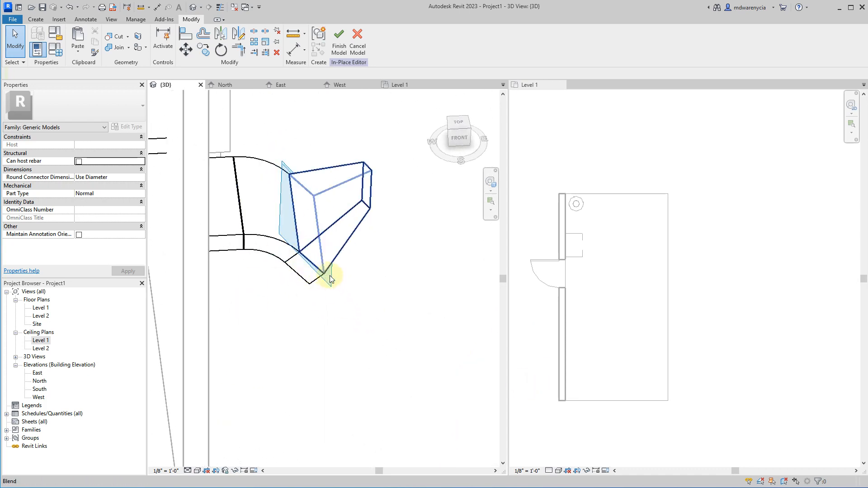
pyautogui.scroll(2, 352, 280)
pyautogui.keyDown('shift'); pyautogui.moveTo(410, 296); pyautogui.dragTo(163, 181, button='middle'); pyautogui.keyUp('shift')
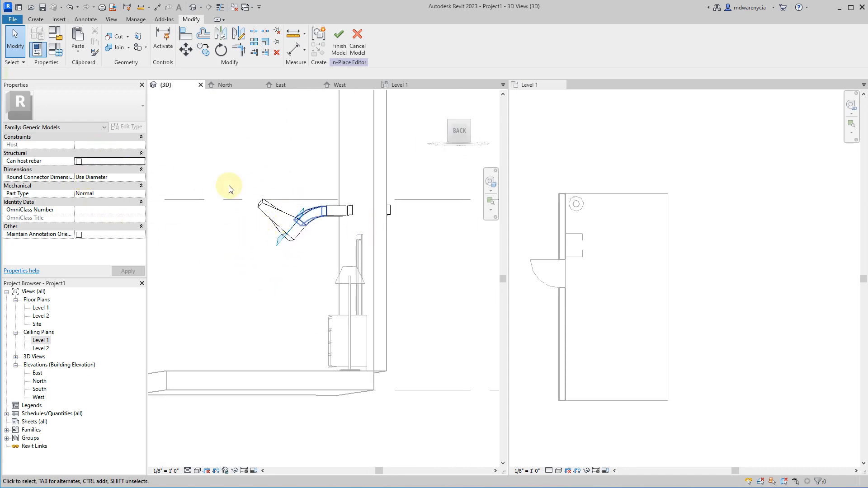
pyautogui.keyDown('shift'); pyautogui.moveTo(261, 192); pyautogui.dragTo(268, 107, button='middle'); pyautogui.keyUp('shift')
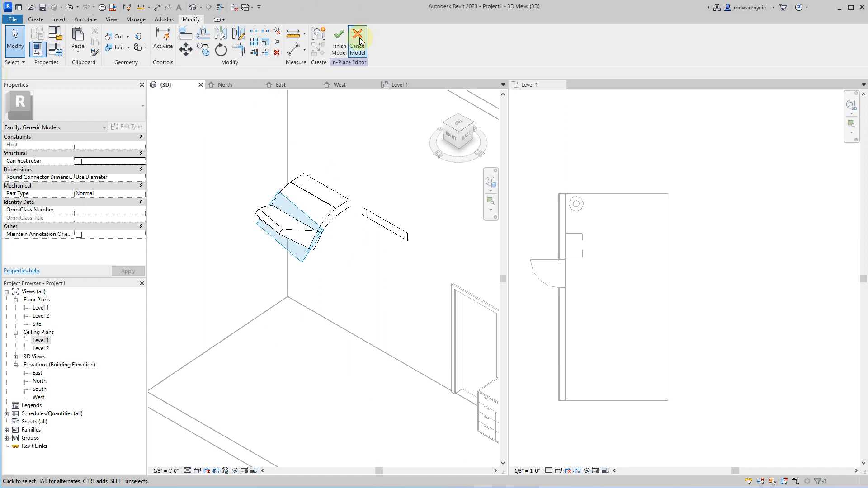
pyautogui.click(346, 43)
pyautogui.scroll(-3, 329, 226)
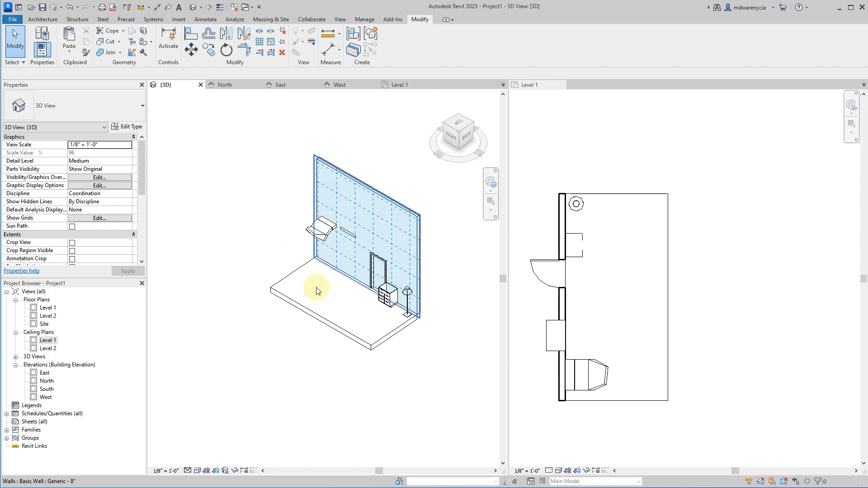
# Delete the finished in-place generic model from the wall.
pyautogui.scroll(5, 345, 191)
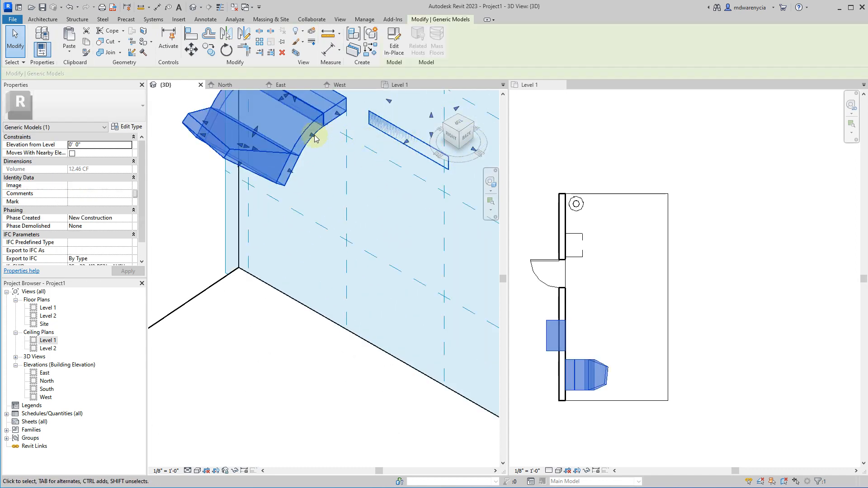
pyautogui.press('Delete')
pyautogui.scroll(-4, 290, 179)
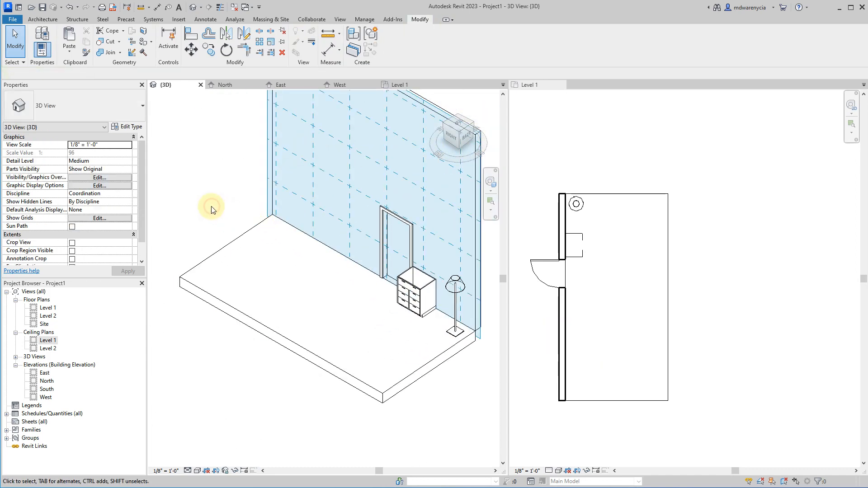
# Set the work plane to the floor's top face by picking a plane.
pyautogui.moveTo(271, 258); pyautogui.dragTo(360, 293, button='middle')
pyautogui.moveTo(250, 276); pyautogui.dragTo(186, 308, button='middle')
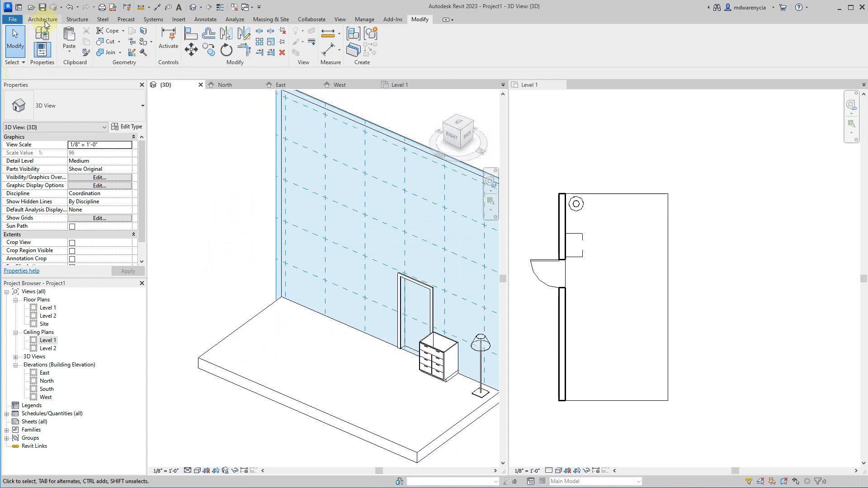
pyautogui.click(45, 21)
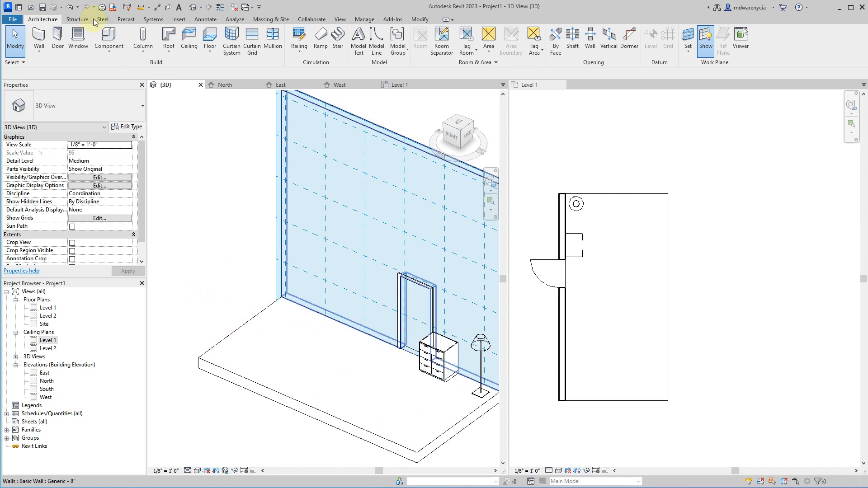
pyautogui.click(687, 42)
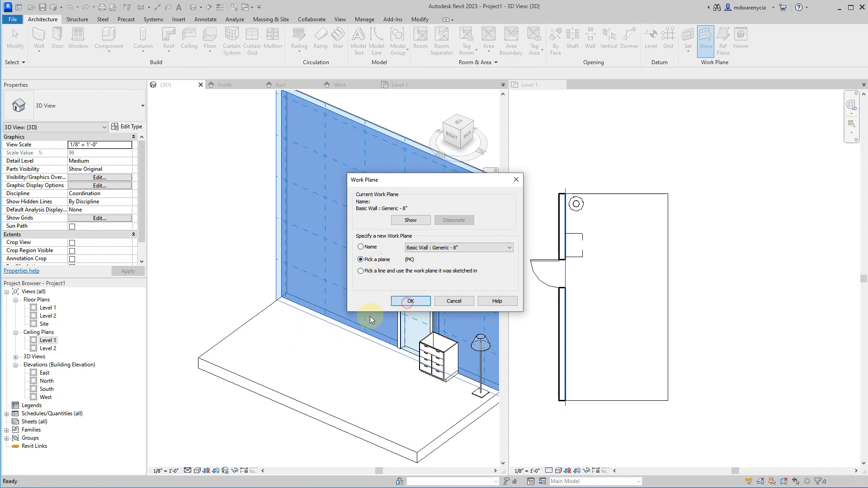
pyautogui.click(242, 367)
pyautogui.scroll(4, 297, 314)
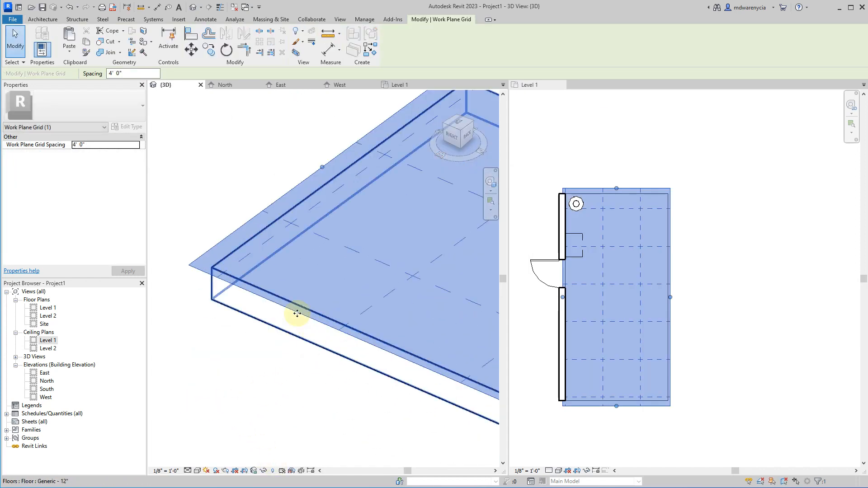
pyautogui.scroll(1, 297, 313)
pyautogui.moveTo(319, 296); pyautogui.dragTo(337, 325, button='middle')
pyautogui.press('Escape')
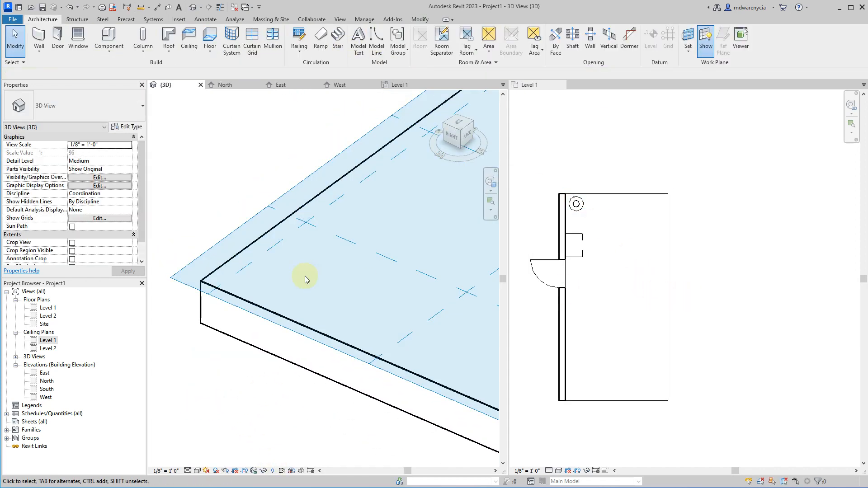
# Start a new in-place component in the Generic Models category from the Level 1 plan, keeping the suggested name.
pyautogui.click(750, 280)
pyautogui.moveTo(694, 402); pyautogui.dragTo(589, 332, button='middle')
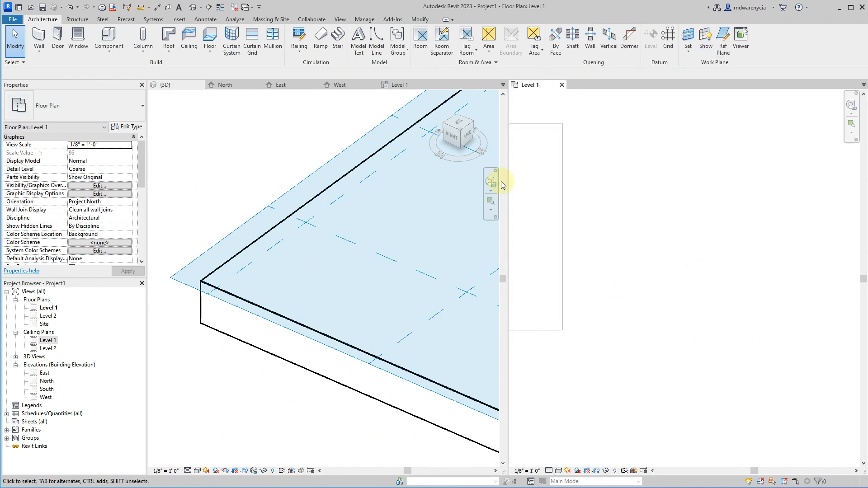
pyautogui.moveTo(561, 236); pyautogui.dragTo(717, 259, button='middle')
pyautogui.scroll(3, 665, 252)
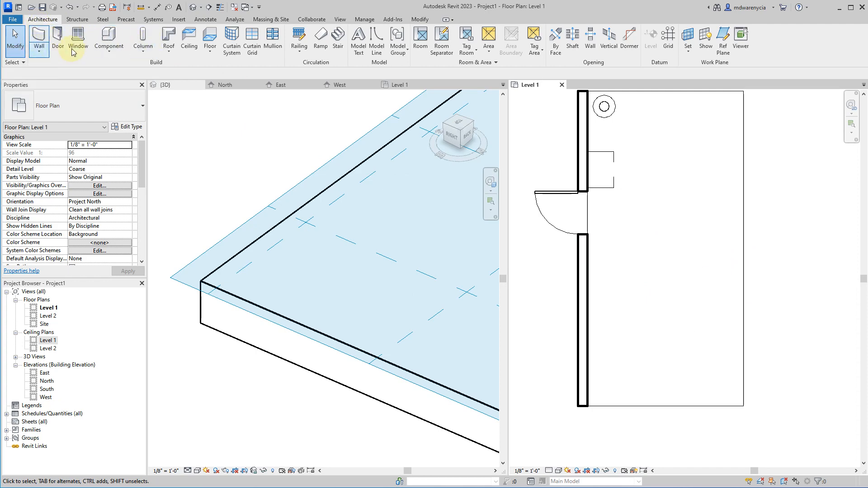
pyautogui.click(109, 49)
pyautogui.click(110, 88)
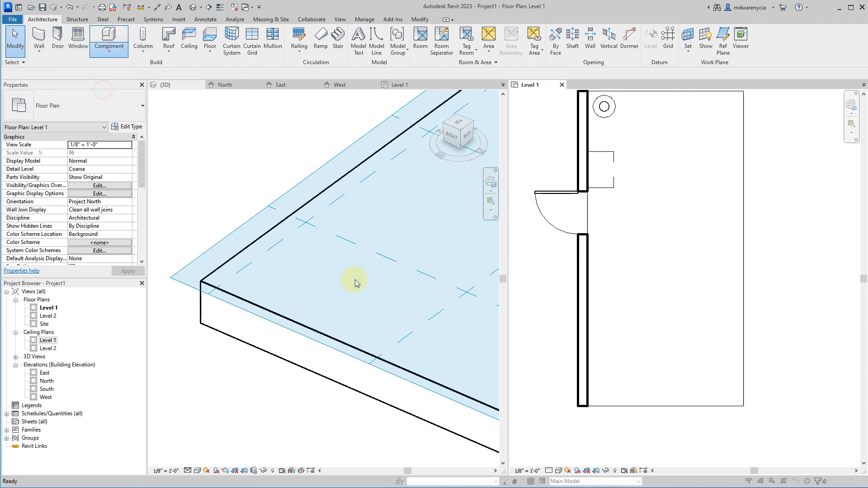
pyautogui.scroll(-2, 419, 322)
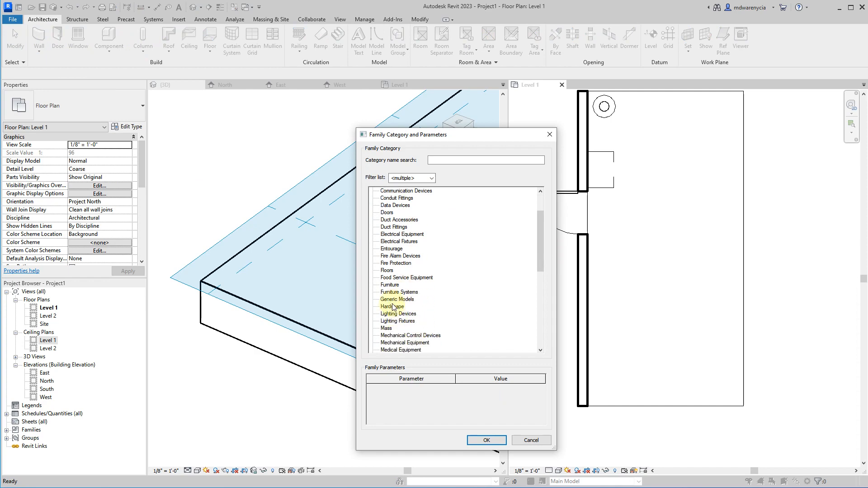
pyautogui.click(489, 440)
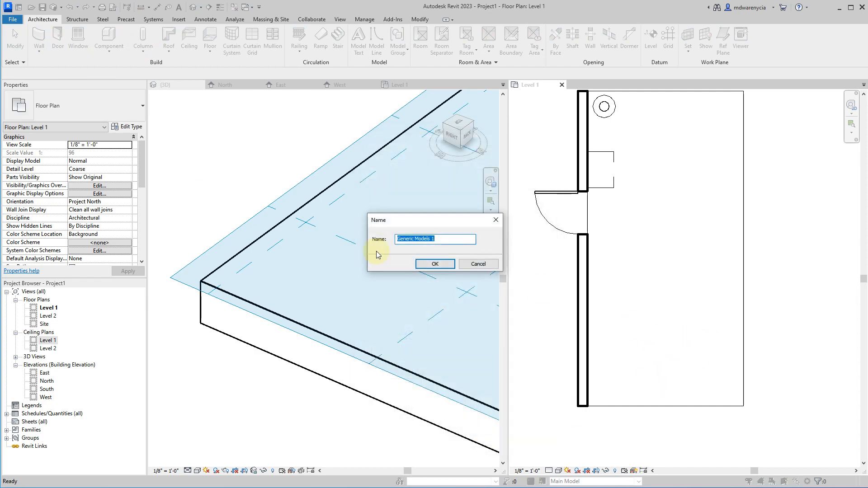
pyautogui.click(427, 264)
# Sketch a square of about 7" by 7" inside the floor's lower-right corner in plan and extrude it 1' 0".
pyautogui.moveTo(672, 350); pyautogui.dragTo(693, 337, button='middle')
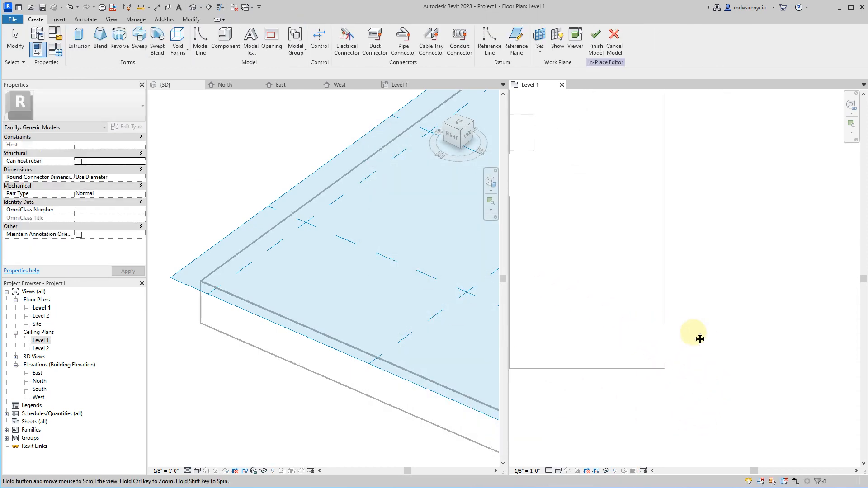
pyautogui.click(80, 36)
pyautogui.scroll(3, 678, 334)
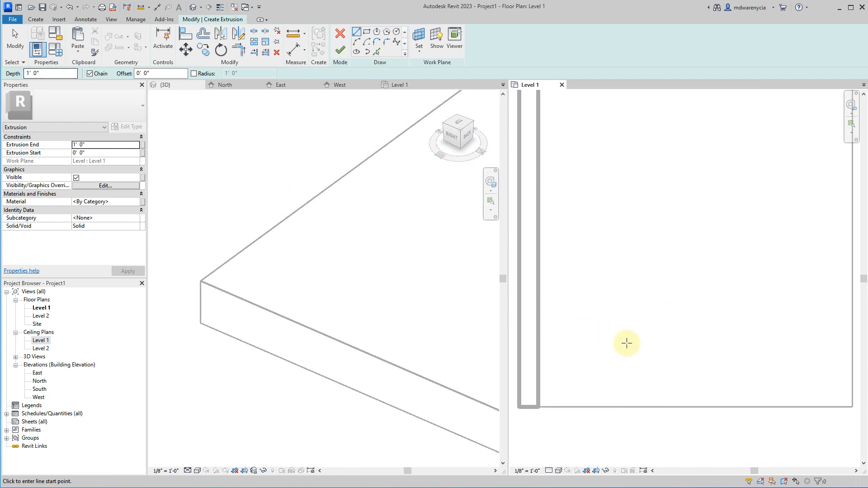
pyautogui.click(840, 388)
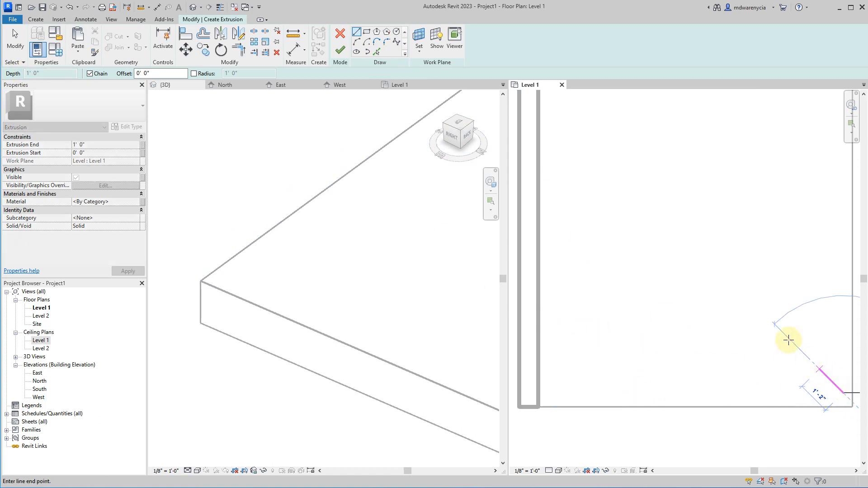
pyautogui.click(366, 32)
pyautogui.click(837, 388)
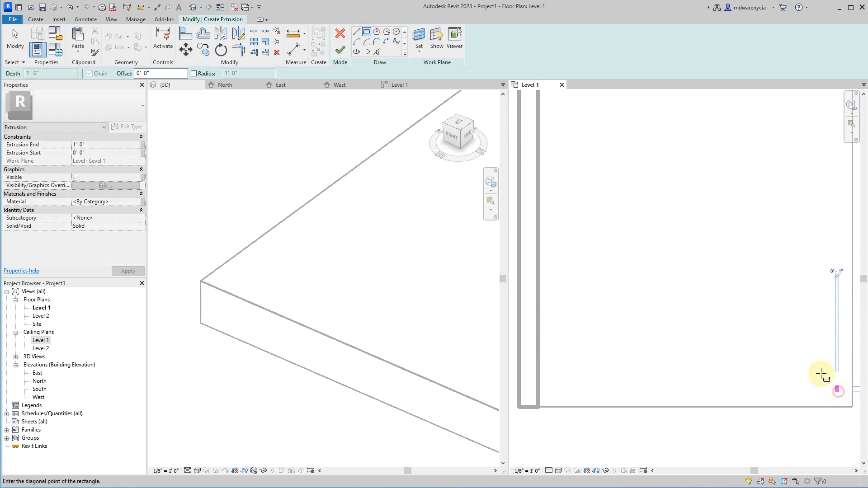
pyautogui.moveTo(823, 372); pyautogui.dragTo(649, 387, button='middle')
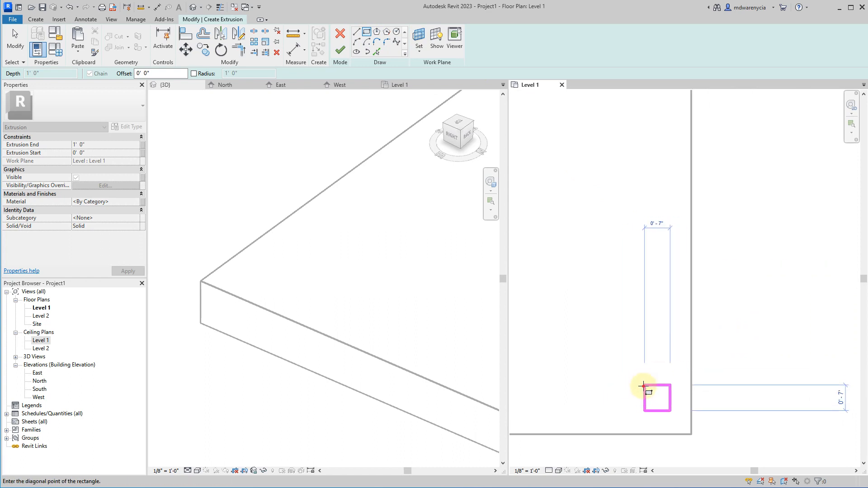
pyautogui.click(643, 385)
pyautogui.scroll(3, 655, 394)
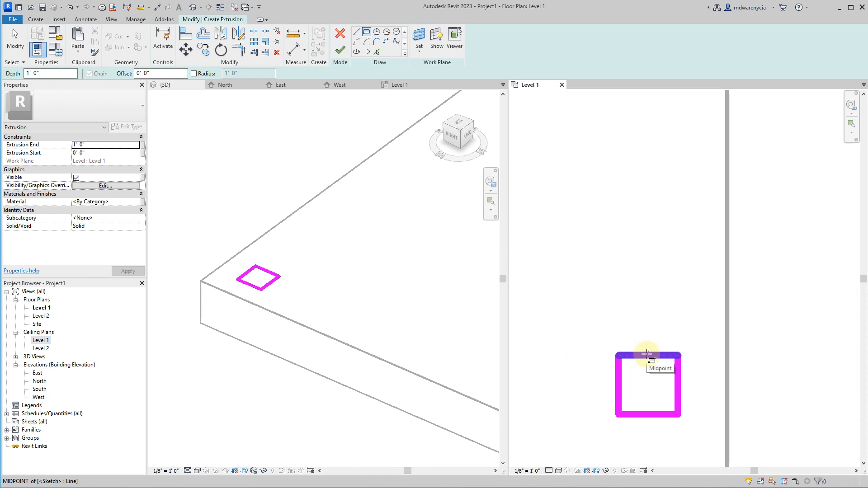
pyautogui.click(340, 50)
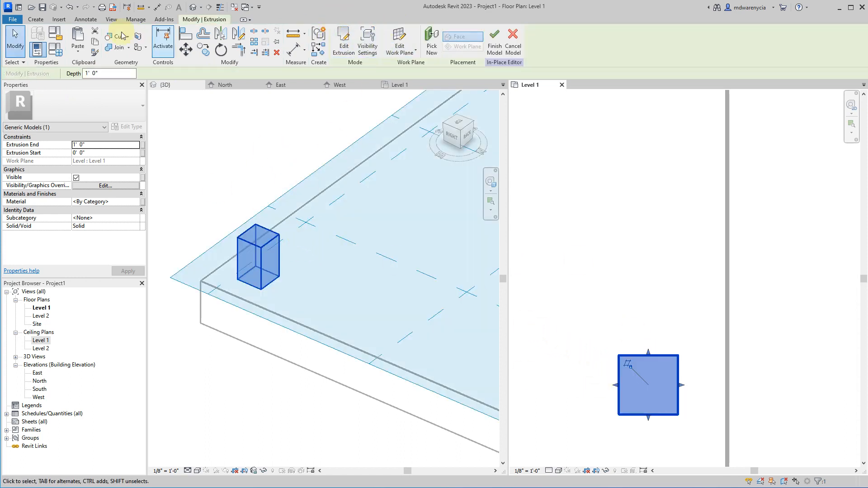
# Start a second solid extrusion and sketch a square offset 1" inward from the first box's outline.
pyautogui.click(37, 19)
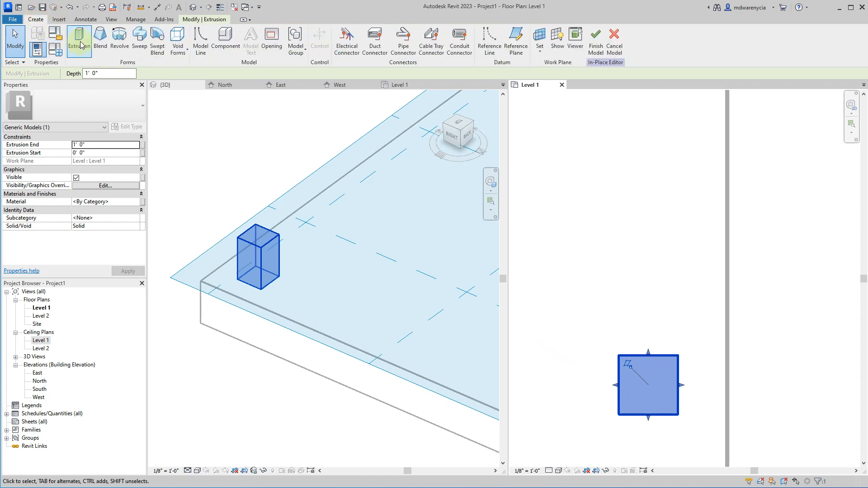
pyautogui.click(78, 40)
pyautogui.click(156, 74)
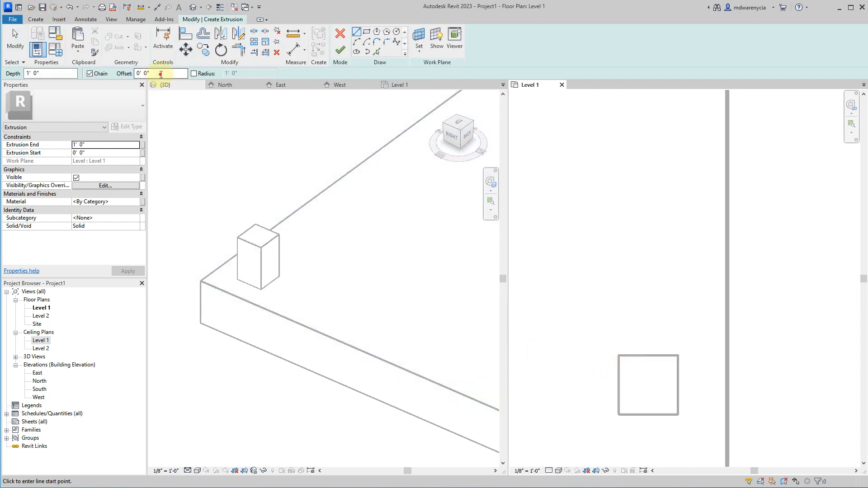
pyautogui.write('1"')
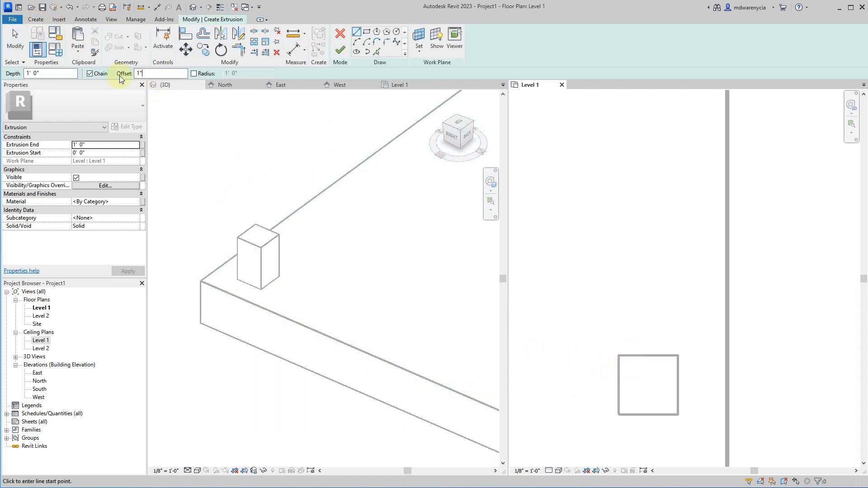
pyautogui.press('Return')
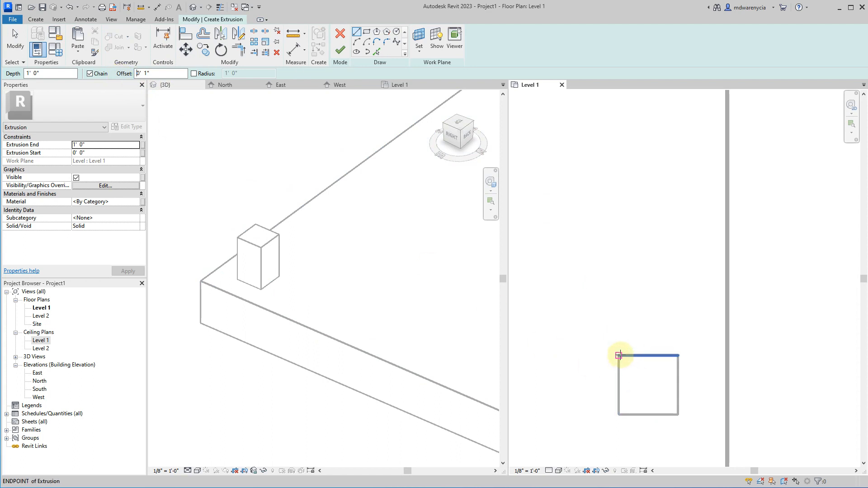
pyautogui.click(618, 355)
pyautogui.click(366, 32)
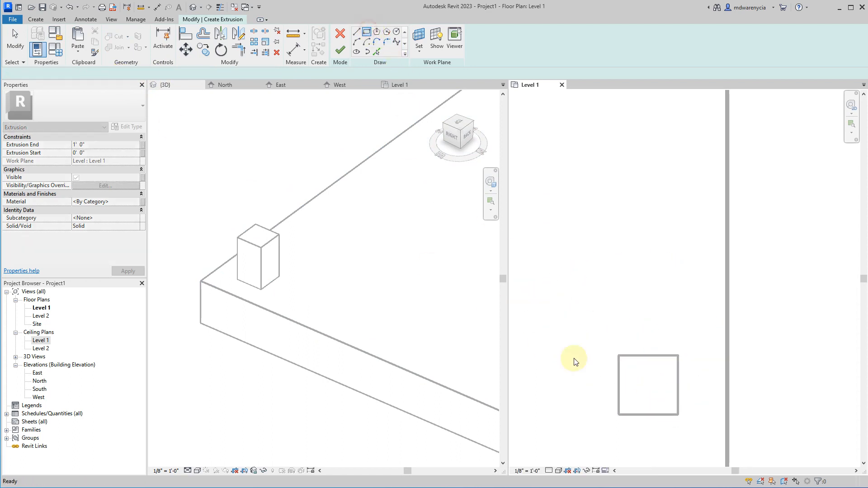
pyautogui.click(620, 354)
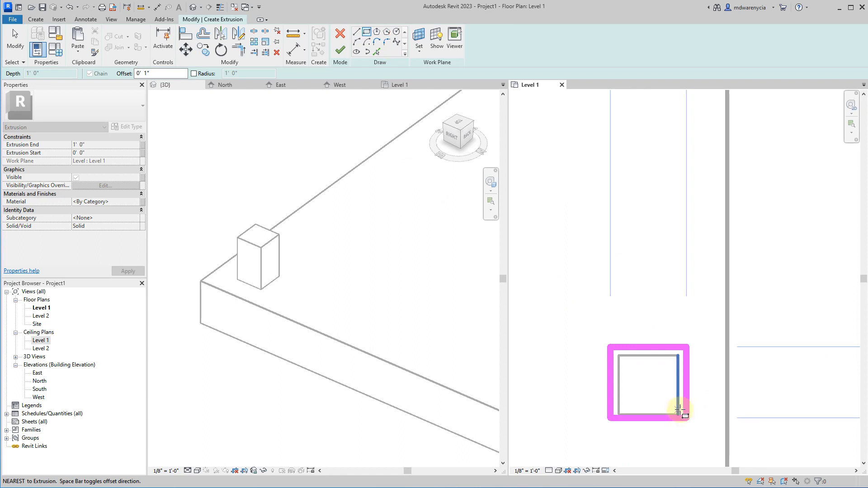
pyautogui.press('space')
pyautogui.click(677, 414)
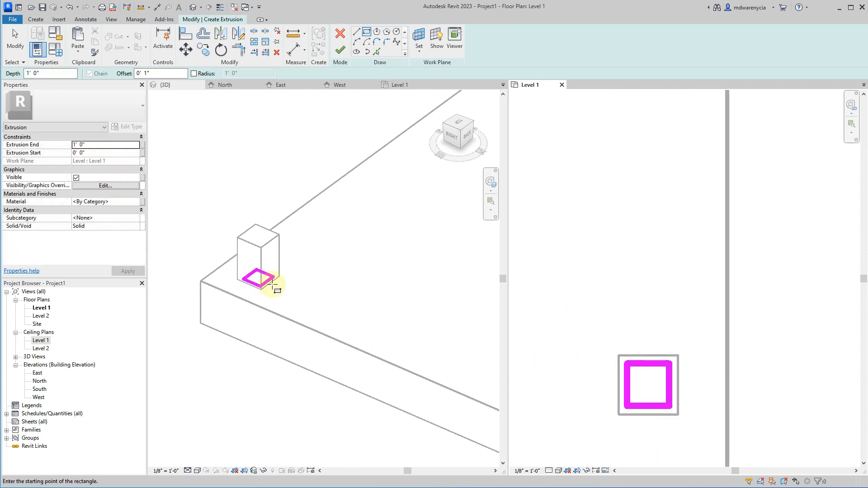
pyautogui.press('Escape')
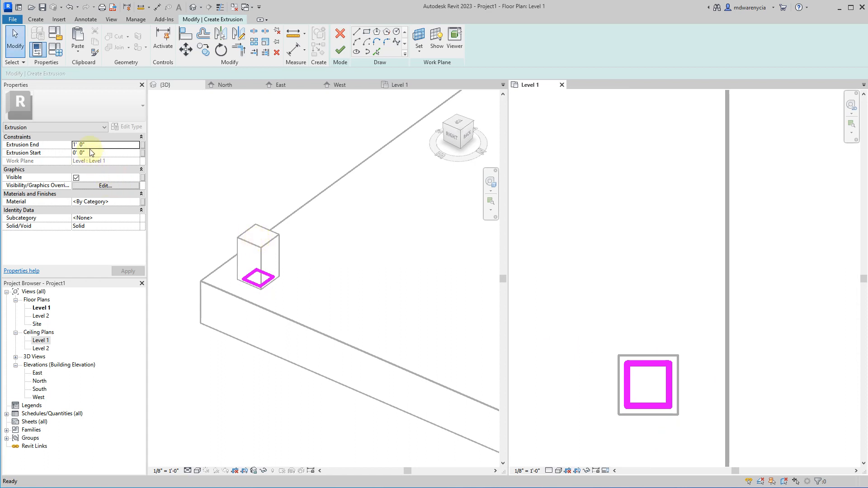
# Set the inset square's extrusion start to 8' 0" with its end at 1' 0", and finish the extrusion.
pyautogui.click(90, 145)
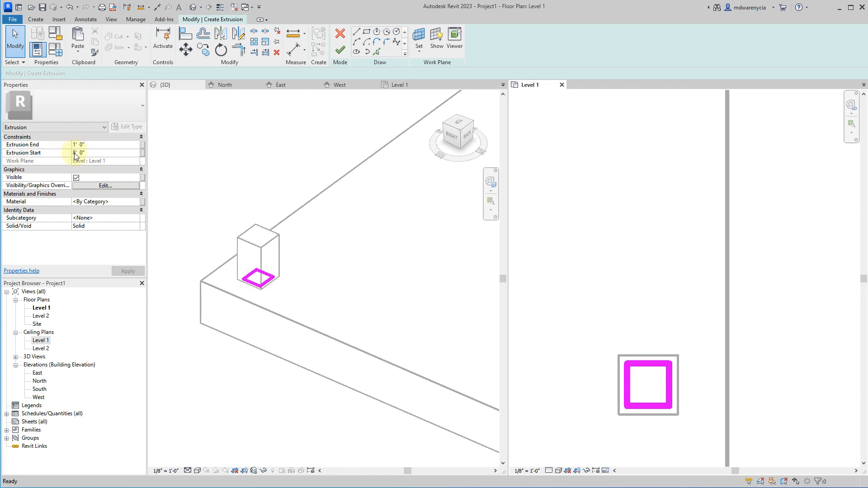
pyautogui.click(340, 51)
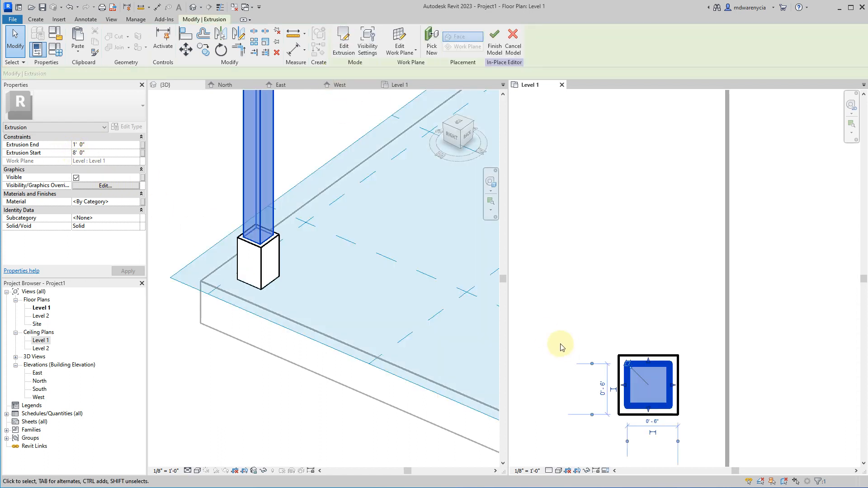
pyautogui.scroll(-4, 310, 339)
pyautogui.click(272, 181)
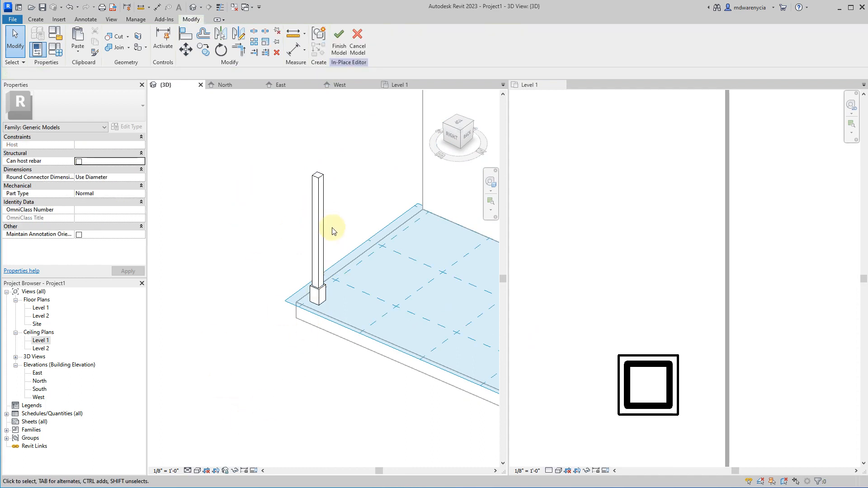
# Set the work plane to the front face of the tall post by picking a plane.
pyautogui.scroll(3, 333, 228)
pyautogui.keyDown('shift'); pyautogui.moveTo(291, 183); pyautogui.dragTo(433, 192, button='middle'); pyautogui.keyUp('shift')
pyautogui.moveTo(433, 192); pyautogui.dragTo(357, 202, button='middle')
pyautogui.scroll(-3, 357, 202)
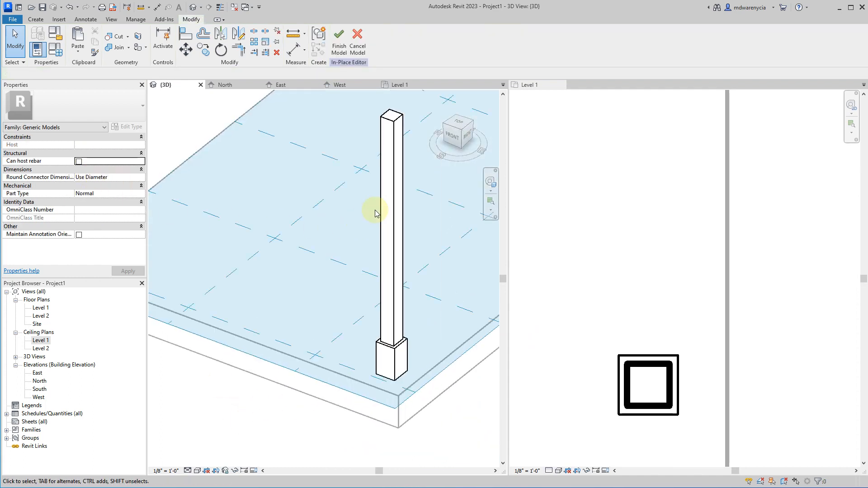
pyautogui.click(394, 145)
pyautogui.keyDown('shift'); pyautogui.moveTo(304, 265); pyautogui.dragTo(399, 299, button='middle'); pyautogui.keyUp('shift')
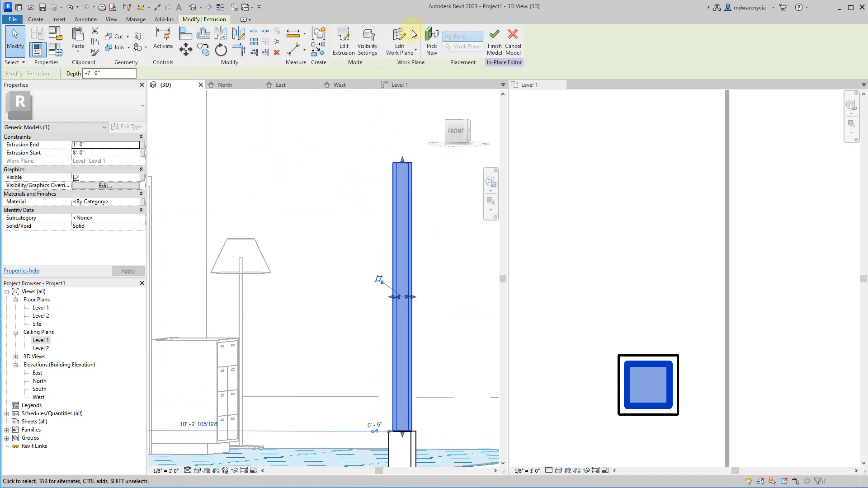
pyautogui.press('Escape')
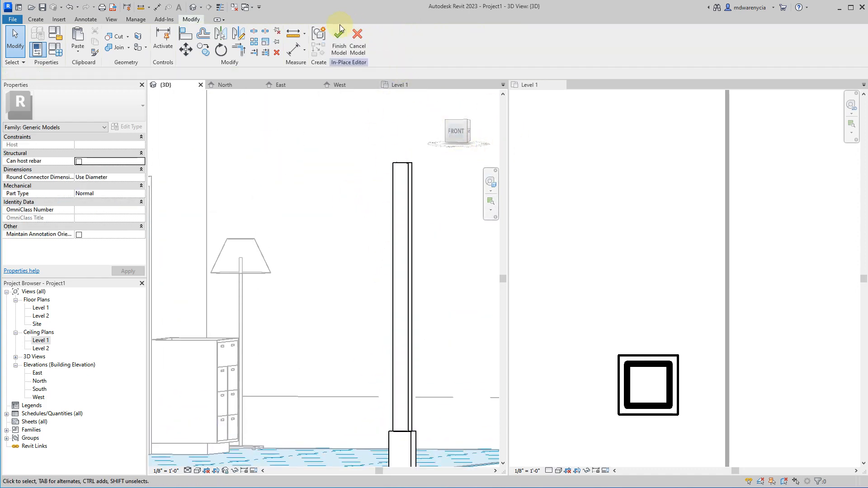
pyautogui.click(36, 20)
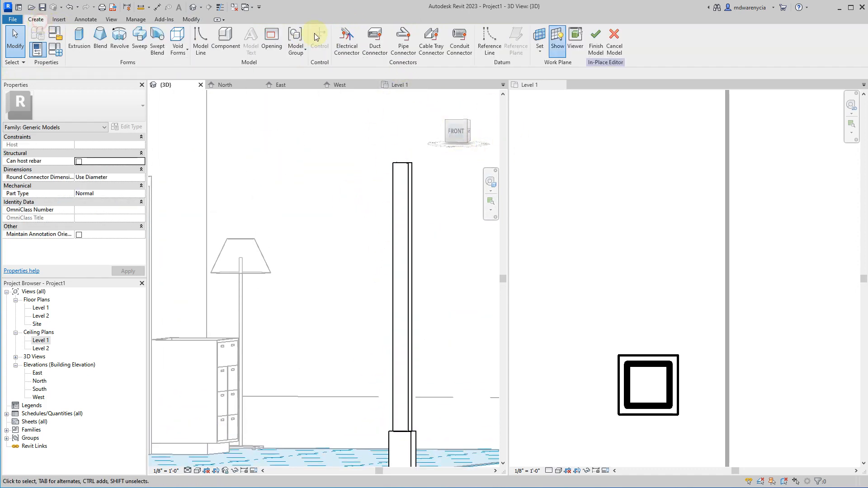
pyautogui.click(540, 41)
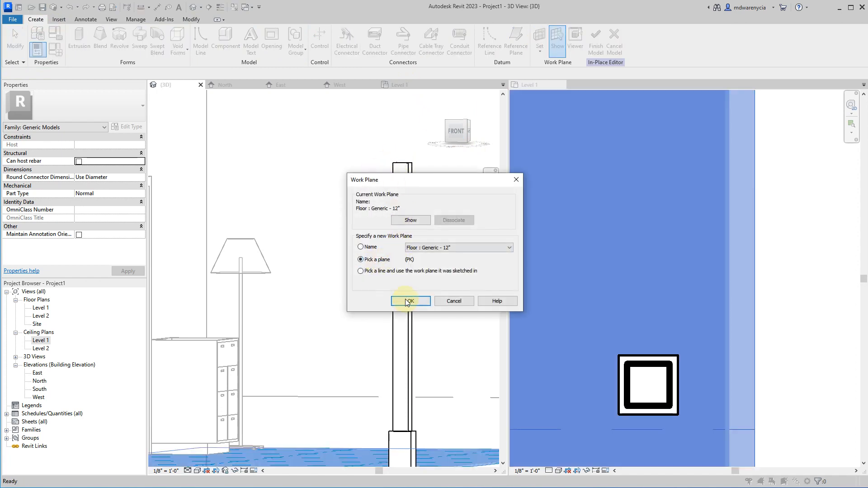
pyautogui.click(407, 302)
pyautogui.click(397, 170)
# Start another solid extrusion and sketch a closed four-sided bracket profile beside the post's top, its sloped lower edge about 1' 3 1/4" long.
pyautogui.scroll(3, 416, 200)
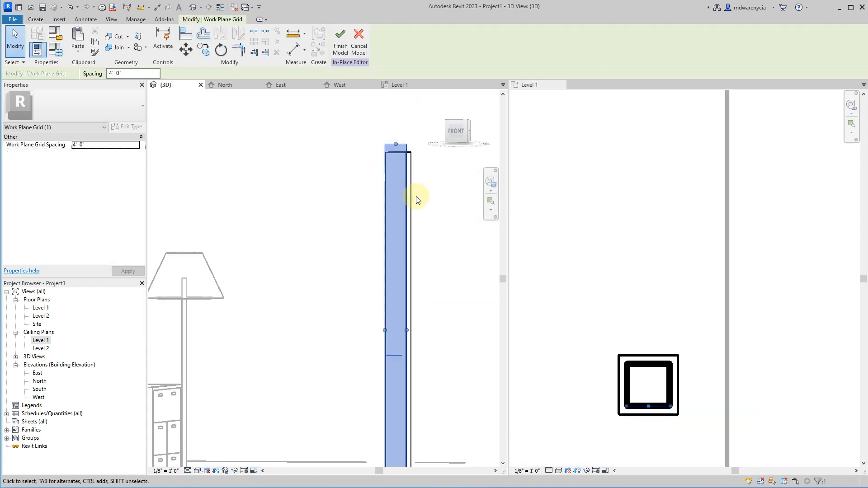
pyautogui.scroll(3, 416, 200)
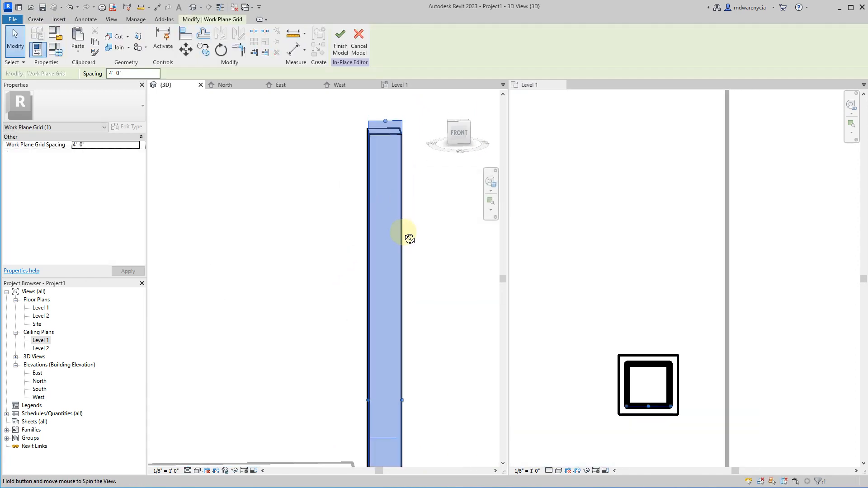
pyautogui.click(460, 132)
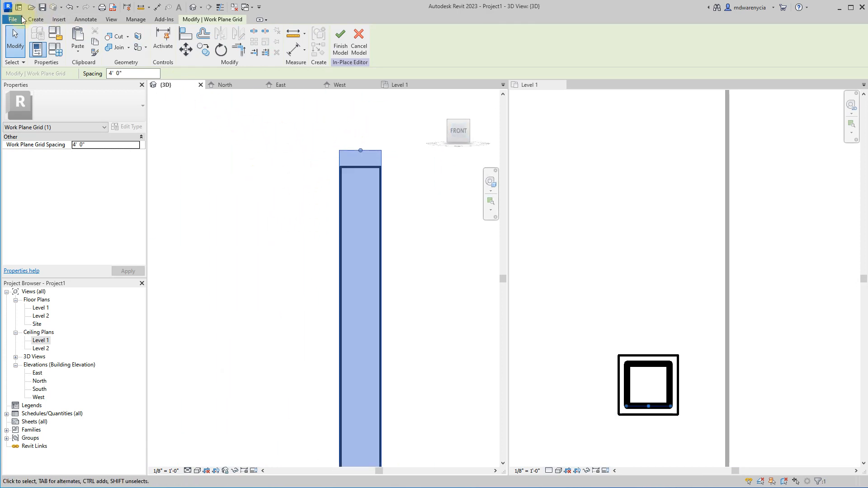
pyautogui.click(42, 20)
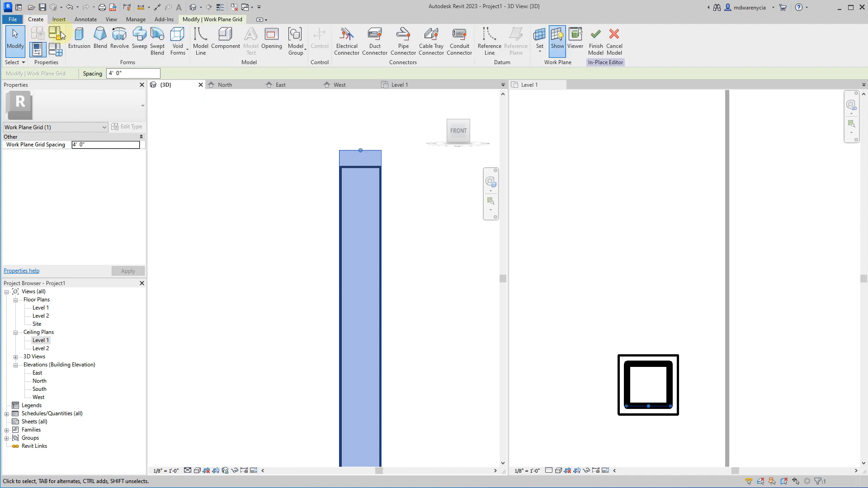
pyautogui.click(77, 38)
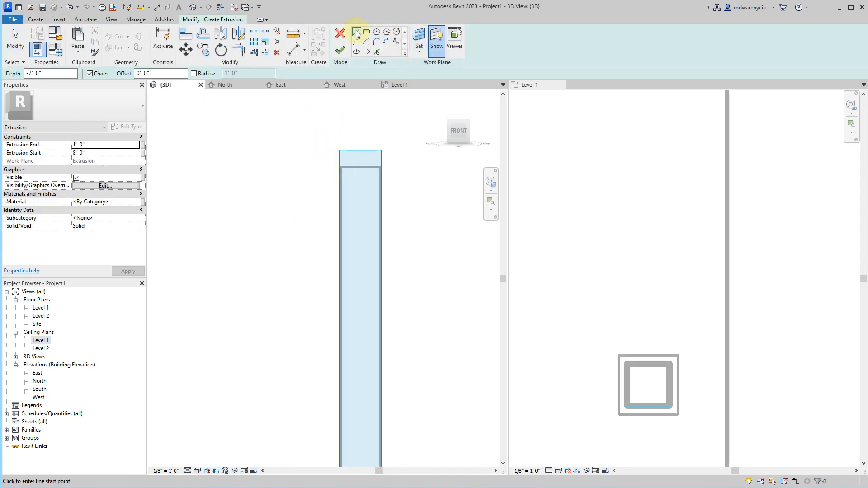
pyautogui.click(341, 167)
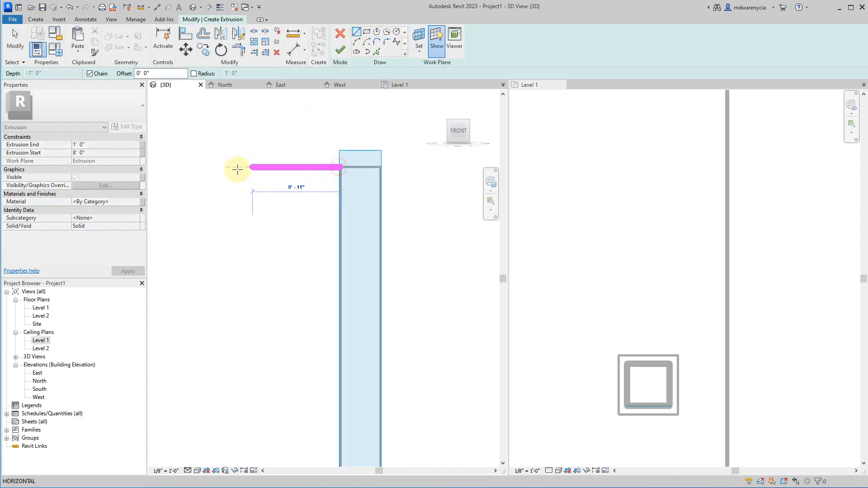
pyautogui.click(233, 167)
pyautogui.click(234, 206)
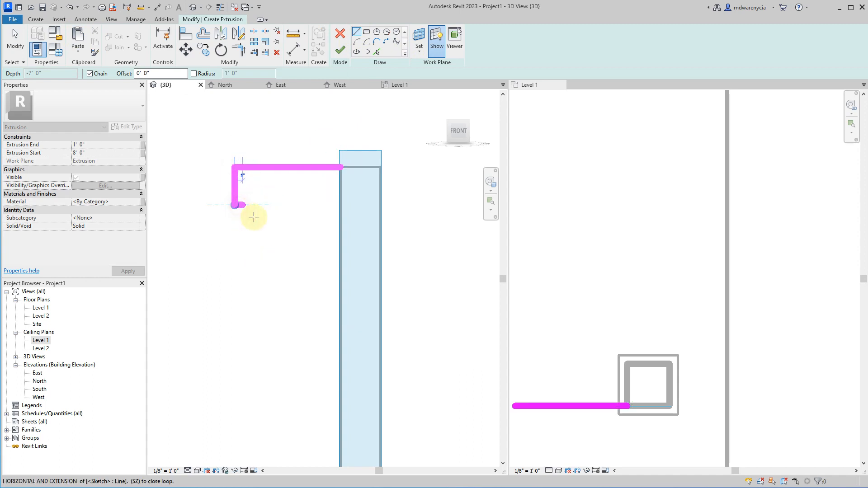
pyautogui.click(341, 266)
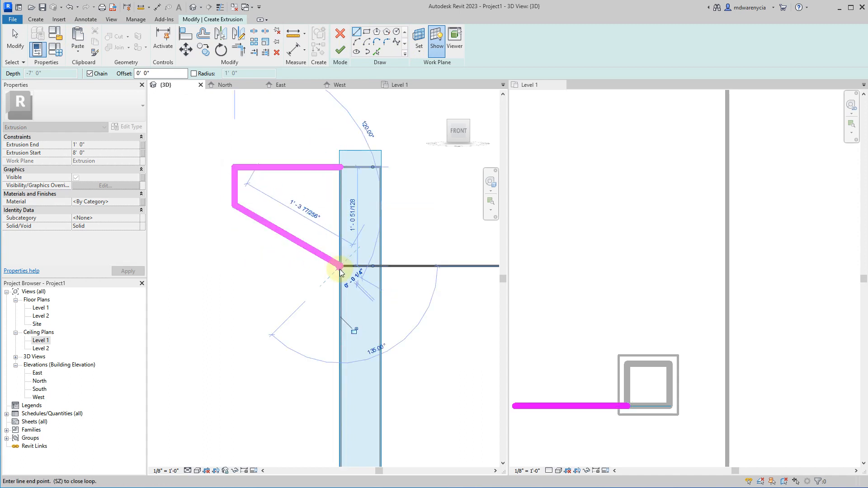
pyautogui.press('Escape')
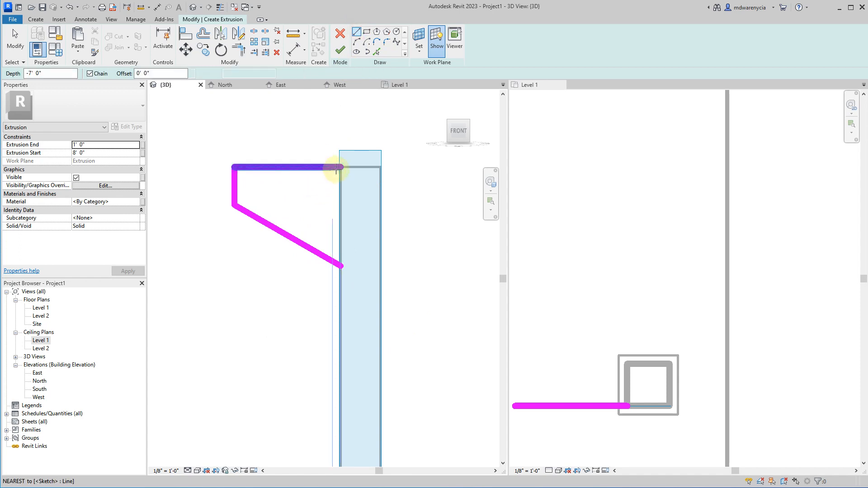
pyautogui.click(340, 167)
pyautogui.click(341, 266)
pyautogui.press('Escape')
pyautogui.press('Escape')
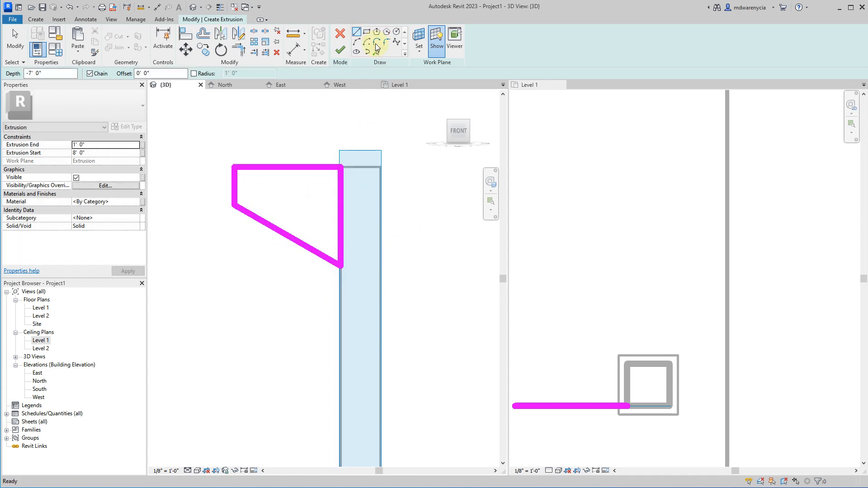
# Try a partial ellipse between the two ends of the bracket profile's sloped lower edge, bulging into the profile.
pyautogui.click(367, 52)
pyautogui.click(233, 205)
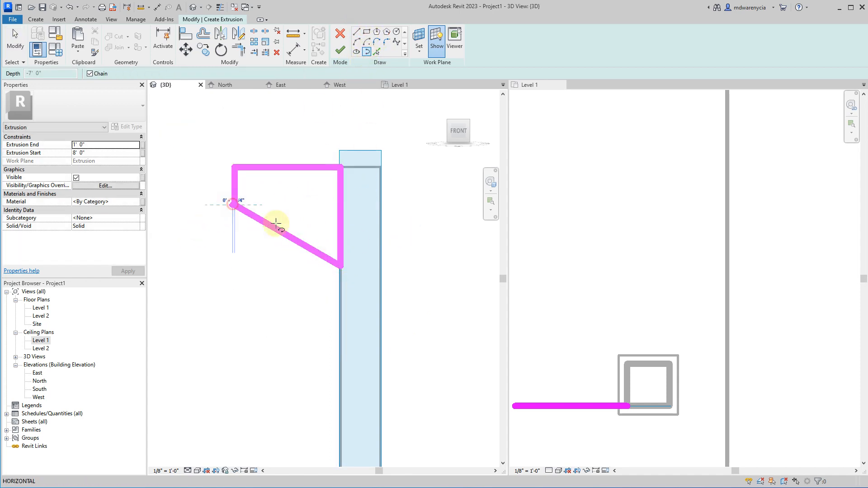
pyautogui.click(339, 265)
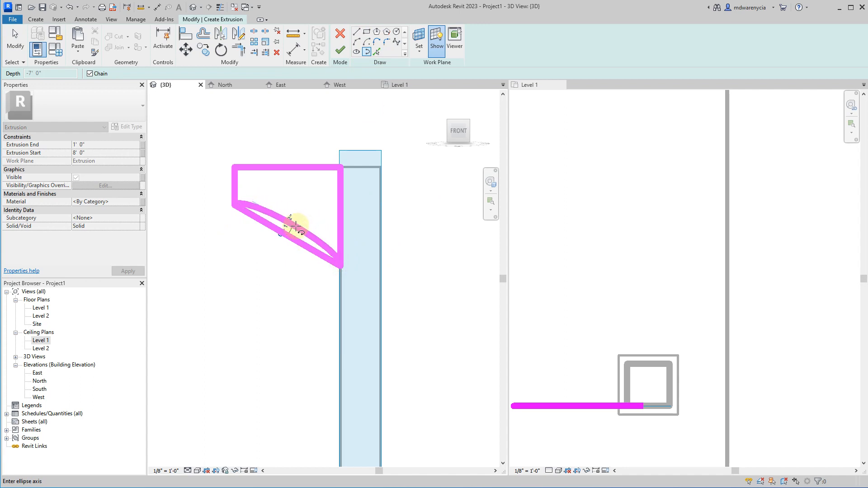
pyautogui.click(292, 224)
pyautogui.press('Escape')
pyautogui.press('Escape')
# Delete the straight sloped line and the elliptical curve from the bracket profile.
pyautogui.click(281, 233)
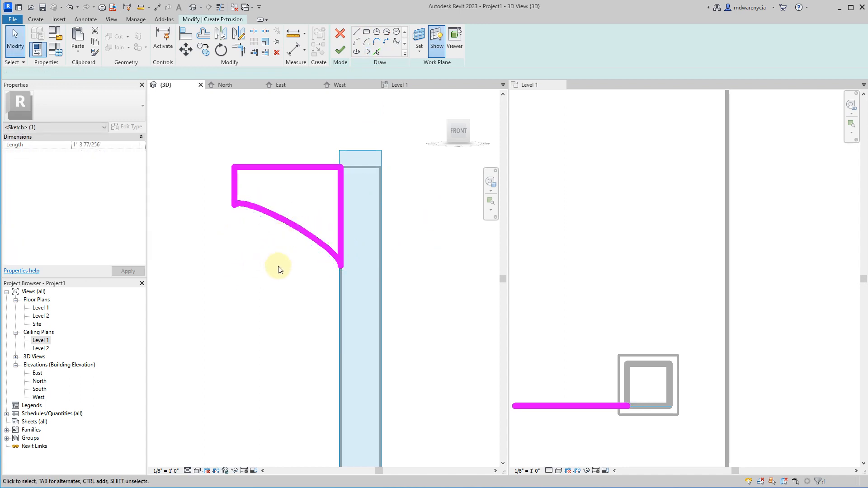
pyautogui.press('Delete')
pyautogui.scroll(2, 324, 253)
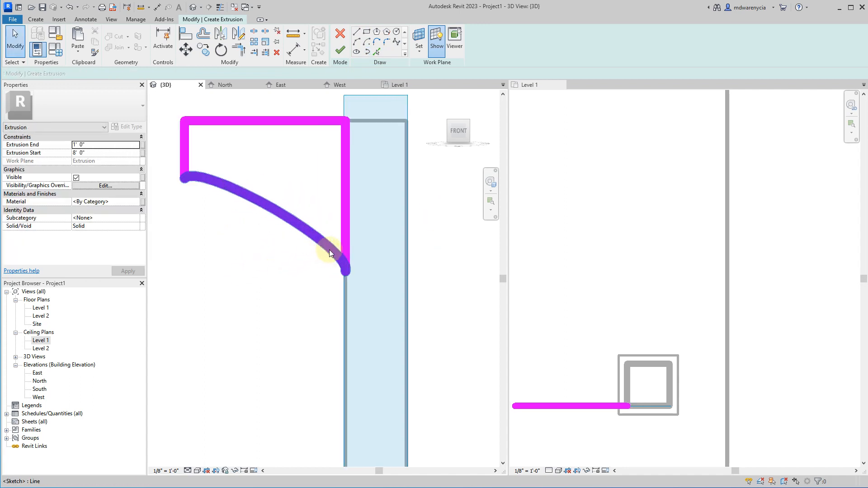
pyautogui.moveTo(251, 310)
pyautogui.keyDown('shift'); pyautogui.mouseDown(button='middle')
pyautogui.moveTo(457, 324)
pyautogui.moveTo(271, 316)
pyautogui.moveTo(268, 301)
pyautogui.mouseUp(button='middle'); pyautogui.keyUp('shift')
pyautogui.click(262, 206)
pyautogui.press('Delete')
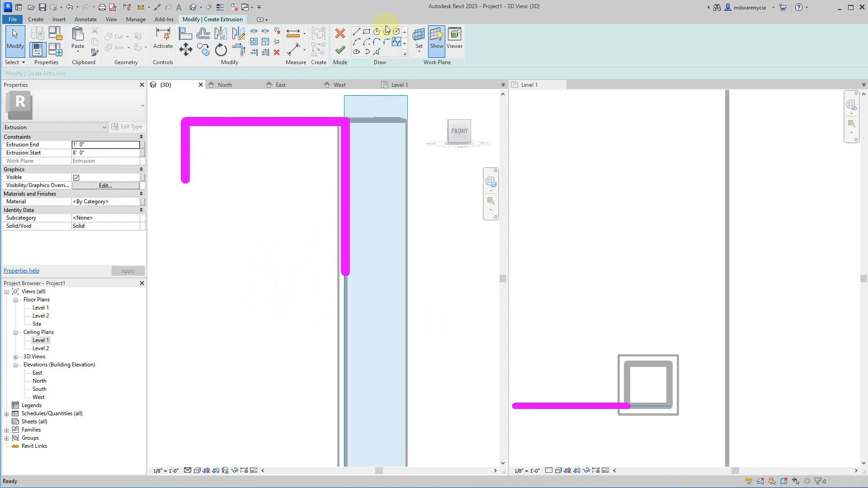
# Try closing the bracket profile's lower edge with a Start-End-Radius Arc of about 1' 9 1/2" radius, and delete that arc.
pyautogui.click(368, 42)
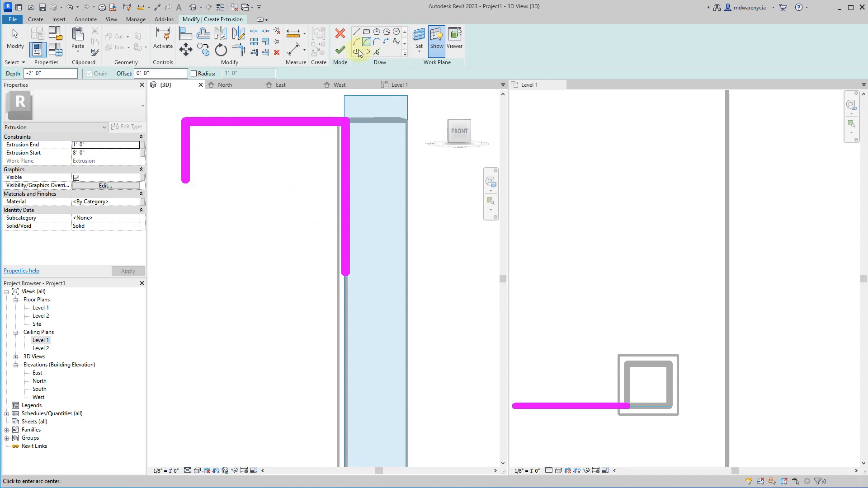
pyautogui.click(357, 51)
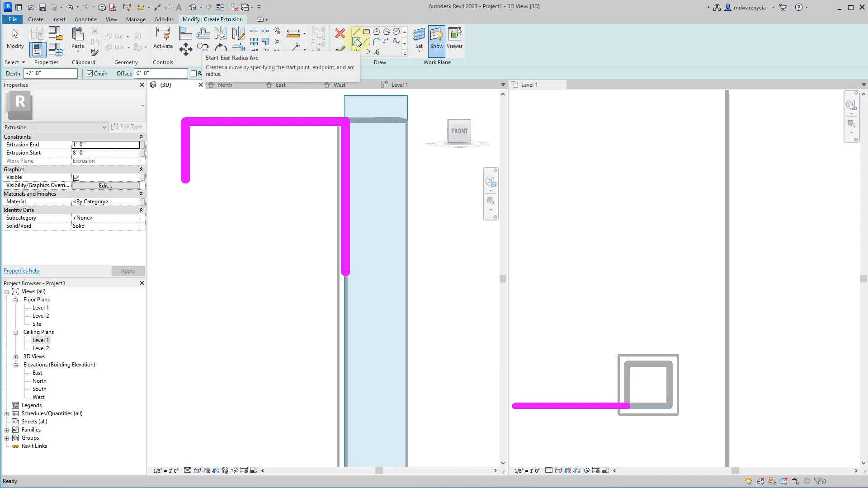
pyautogui.click(357, 42)
pyautogui.click(186, 181)
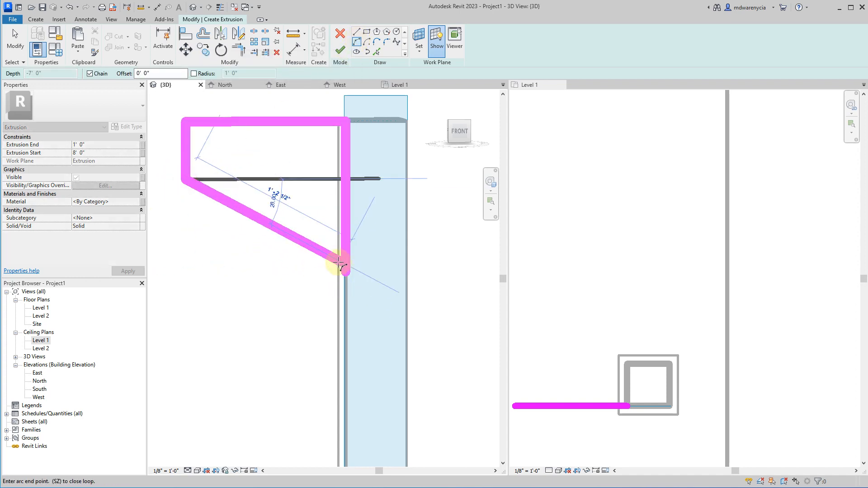
pyautogui.click(345, 268)
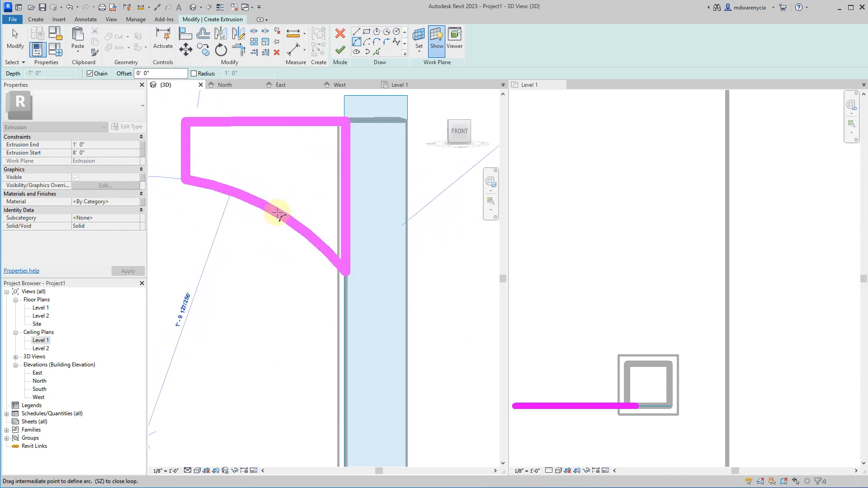
pyautogui.click(279, 213)
pyautogui.press('Escape')
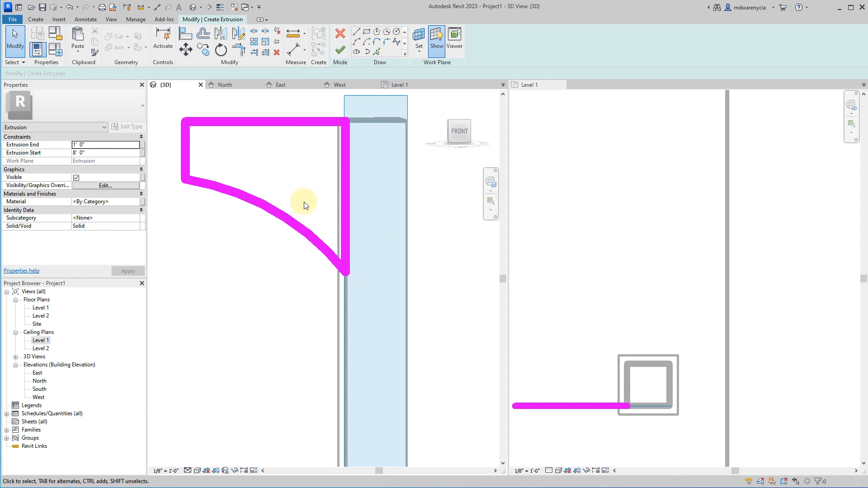
pyautogui.click(291, 229)
pyautogui.press('Delete')
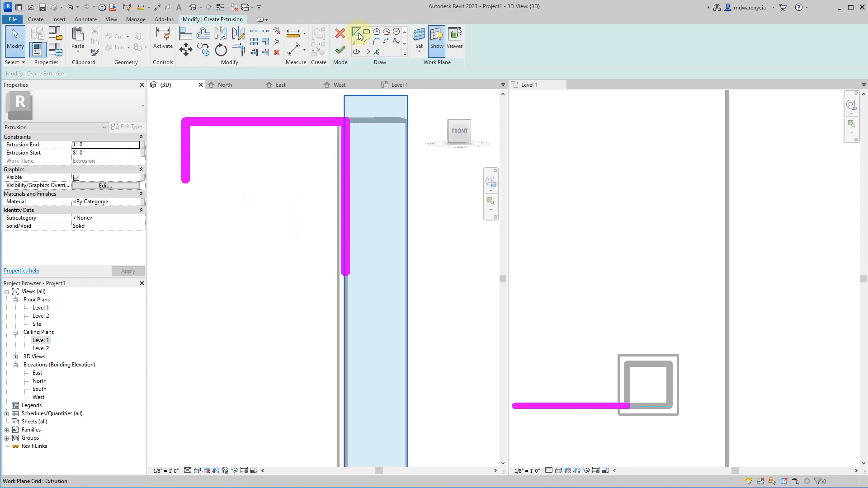
# Draw a horizontal line about 1 1/2" long outward from the lower end of the profile's edge along the post.
pyautogui.click(356, 31)
pyautogui.click(346, 272)
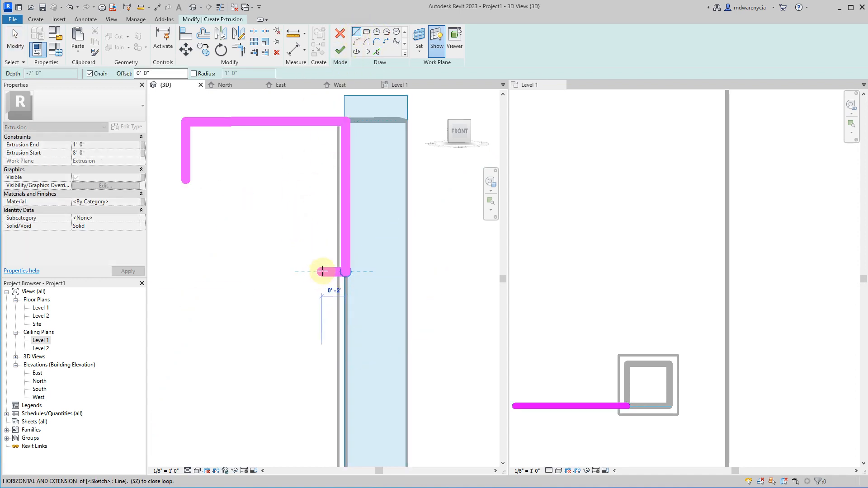
pyautogui.click(326, 271)
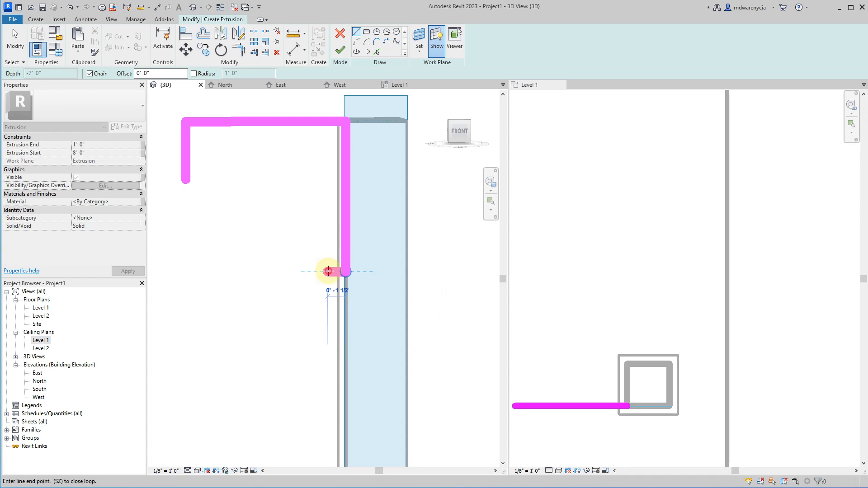
# Close the bracket profile with a Start-End-Radius Arc from the outer vertical edge's lower end to the short bottom line, curving into the profile.
pyautogui.click(357, 42)
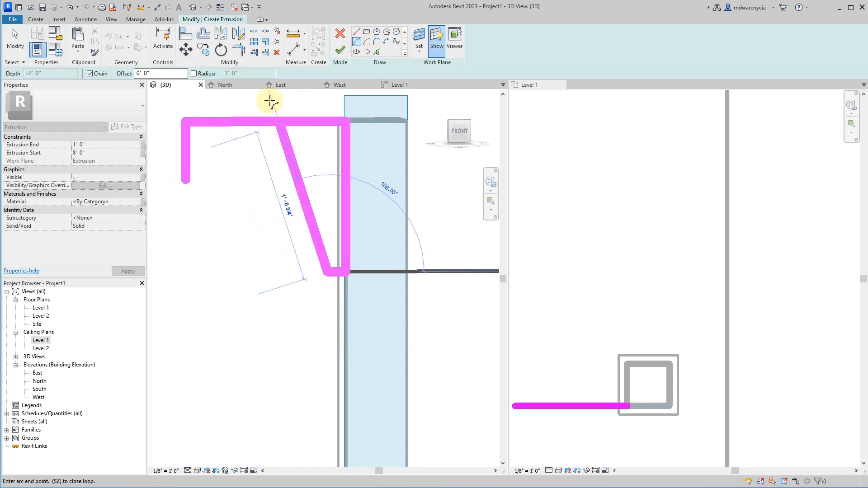
pyautogui.press('Escape')
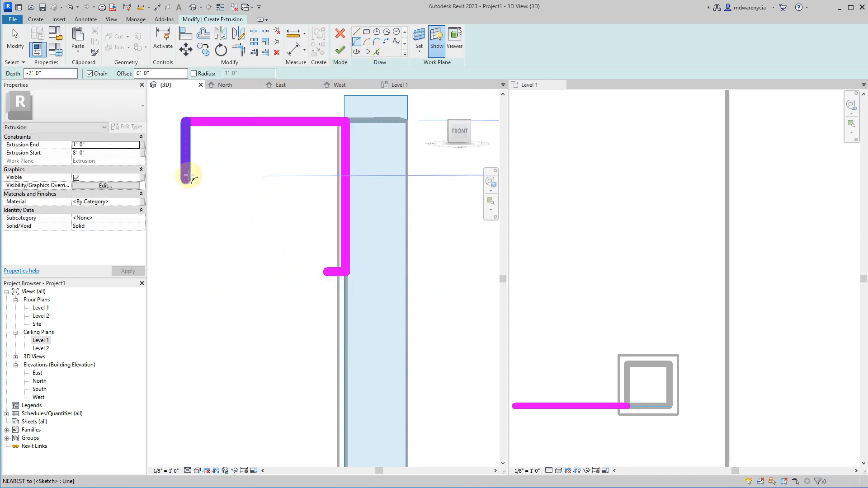
pyautogui.click(187, 179)
pyautogui.click(325, 271)
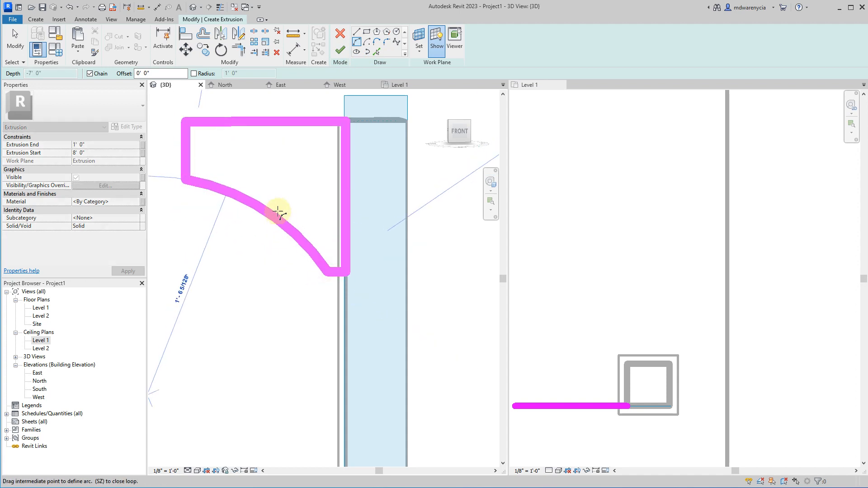
pyautogui.click(280, 212)
pyautogui.press('Escape')
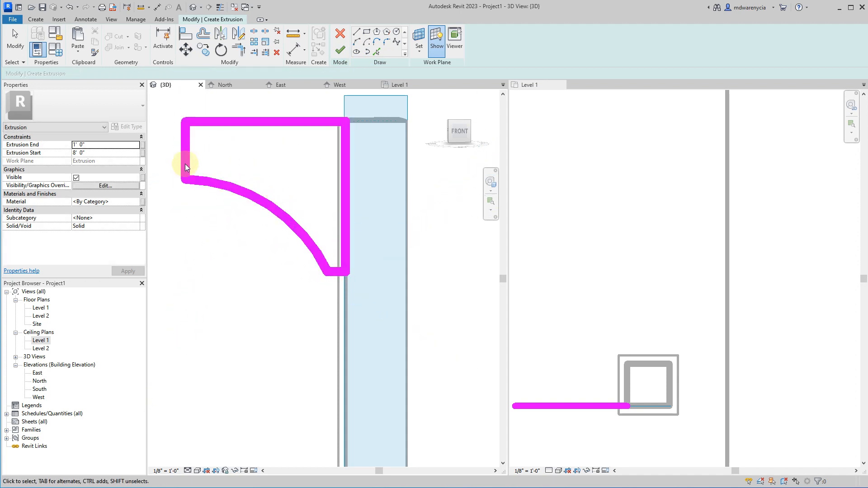
# Set the bracket's extrusion end to 0 and start to 5", and finish the sketch to create the solid.
pyautogui.keyDown('shift'); pyautogui.moveTo(242, 258); pyautogui.dragTo(416, 230, button='middle'); pyautogui.keyUp('shift')
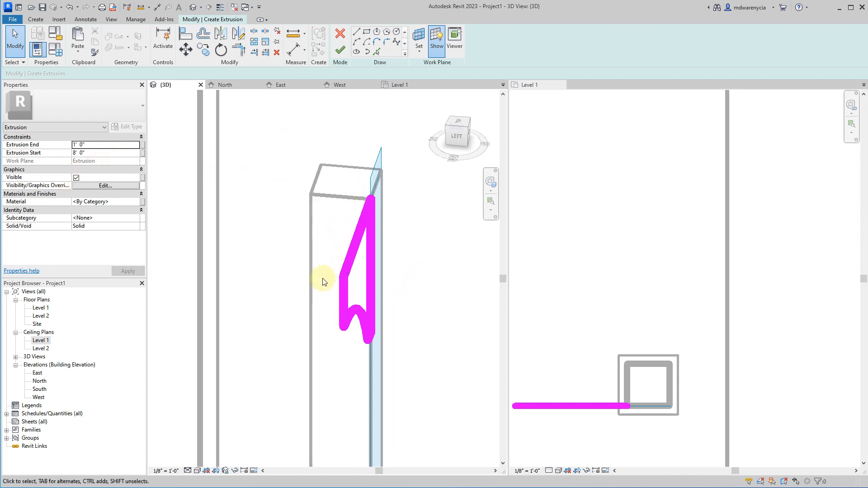
pyautogui.click(92, 145)
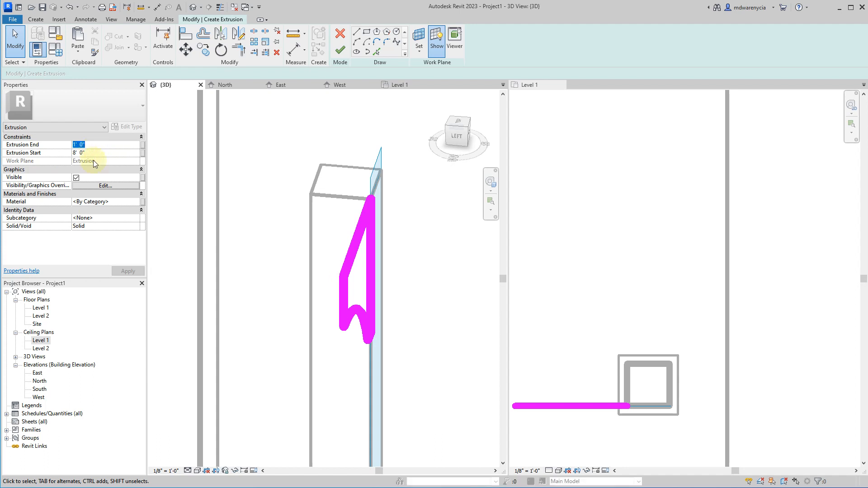
pyautogui.write('0')
pyautogui.press('Tab')
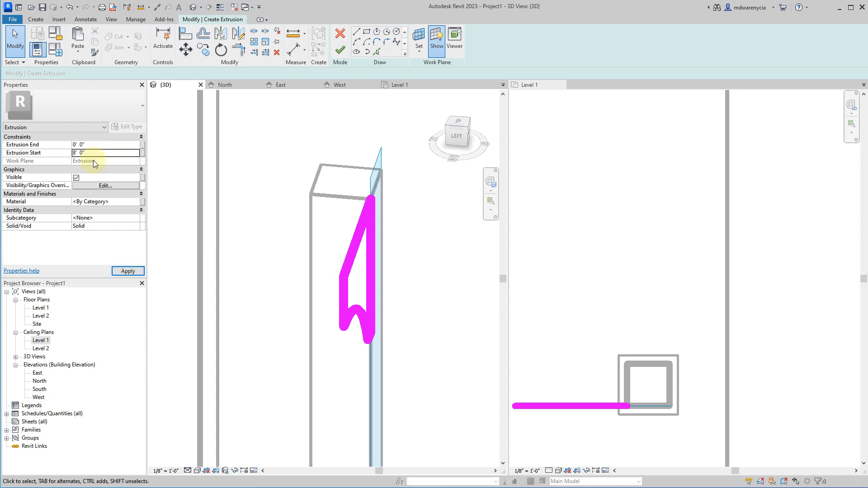
pyautogui.write('5')
pyautogui.click(128, 271)
pyautogui.click(339, 50)
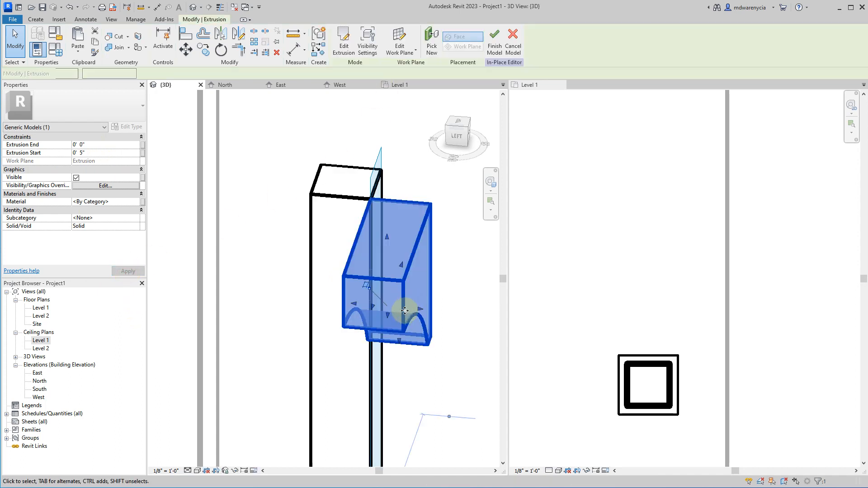
# Set the bracket's extrusion start to 0 and extend it 5" in the opposite direction, across the post's width.
pyautogui.click(88, 153)
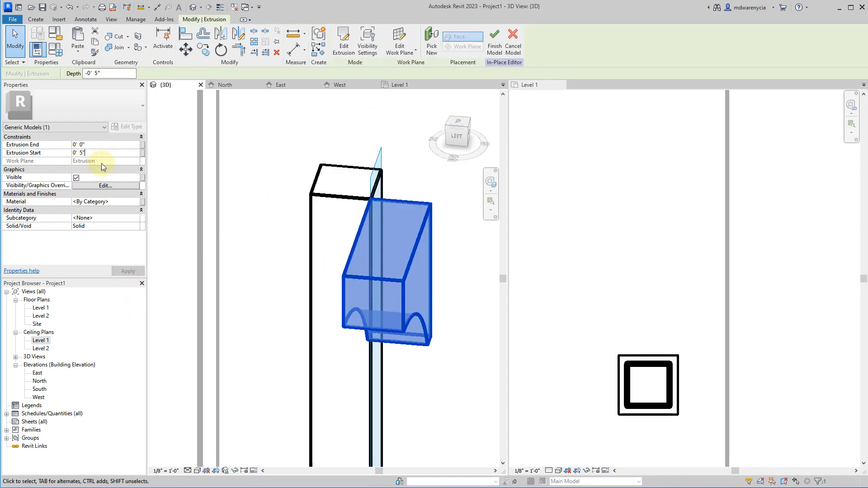
pyautogui.press('BackSpace')
pyautogui.hotkey('shift', 'Tab')
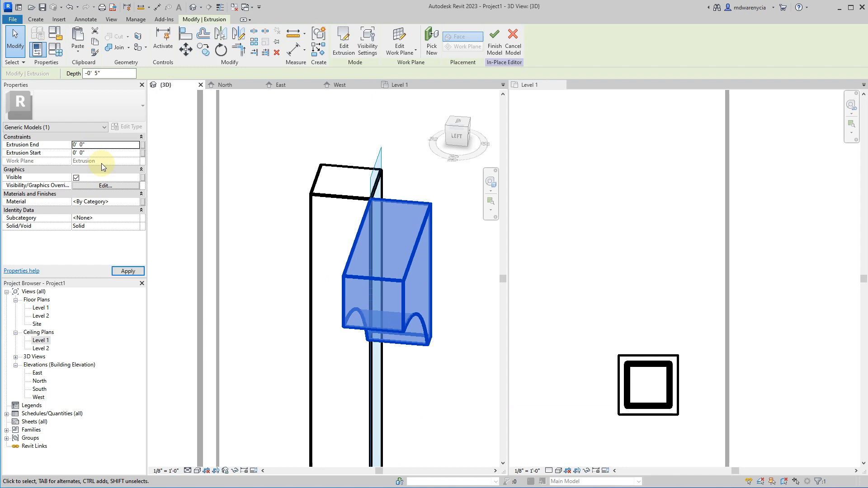
pyautogui.write('5')
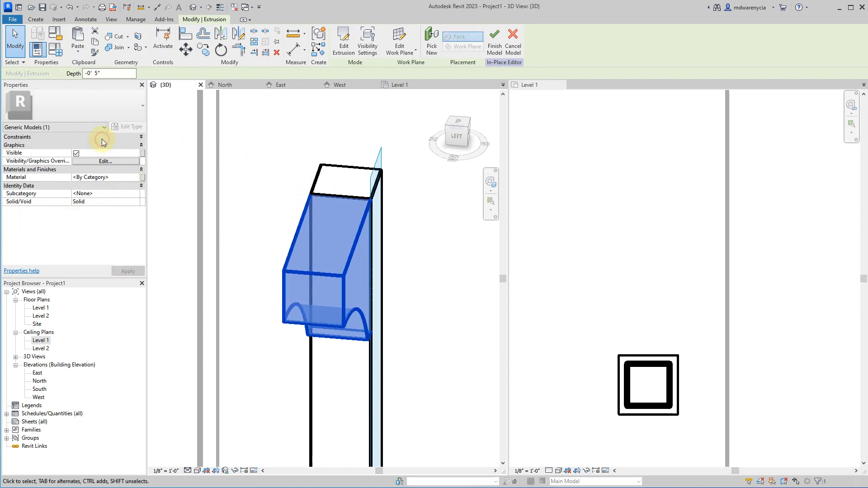
# Set the bracket's extrusion end to -4" and start to -1" so it sits inset within the post's width.
pyautogui.click(99, 144)
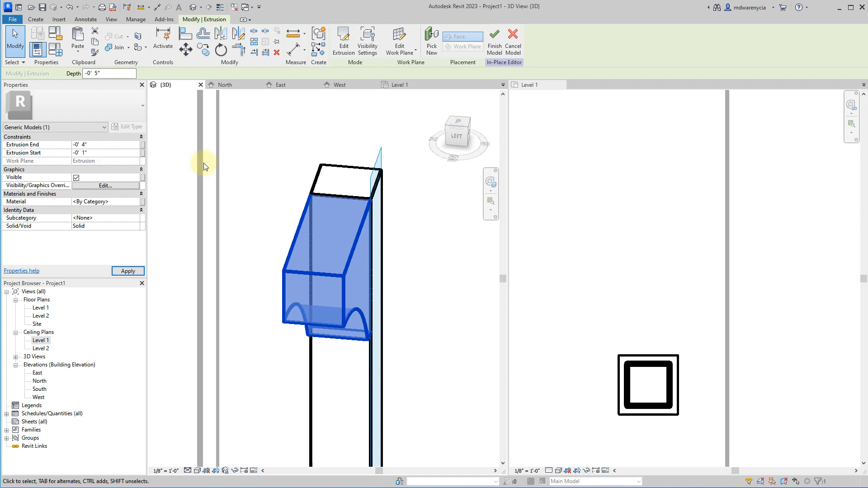
pyautogui.click(263, 214)
pyautogui.keyDown('shift'); pyautogui.moveTo(267, 296); pyautogui.dragTo(222, 258, button='middle'); pyautogui.keyUp('shift')
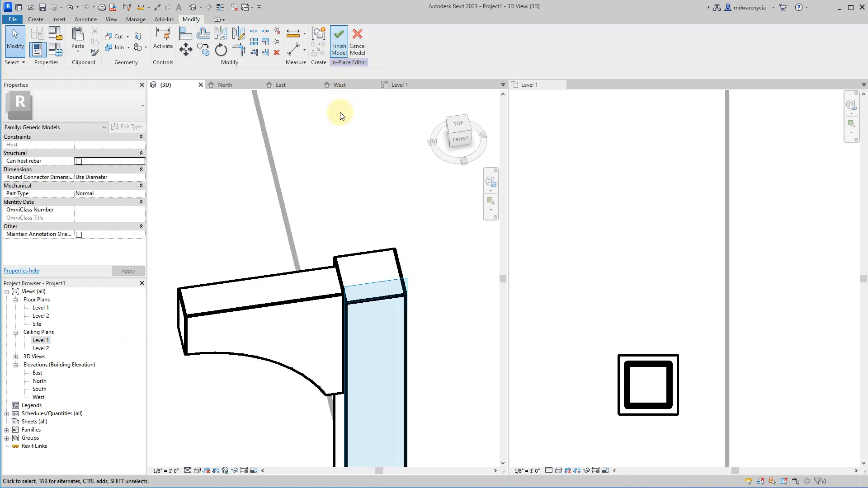
pyautogui.scroll(-5, 344, 161)
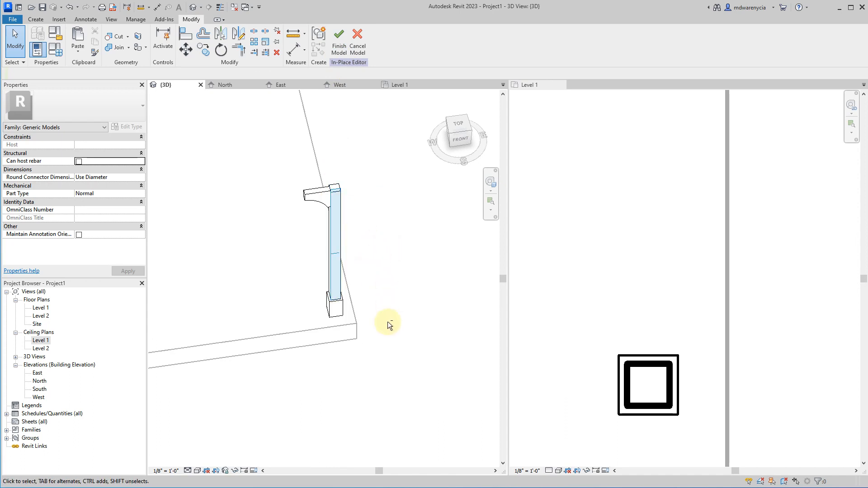
pyautogui.keyDown('shift'); pyautogui.moveTo(389, 323); pyautogui.dragTo(354, 330, button='middle'); pyautogui.keyUp('shift')
pyautogui.click(335, 271)
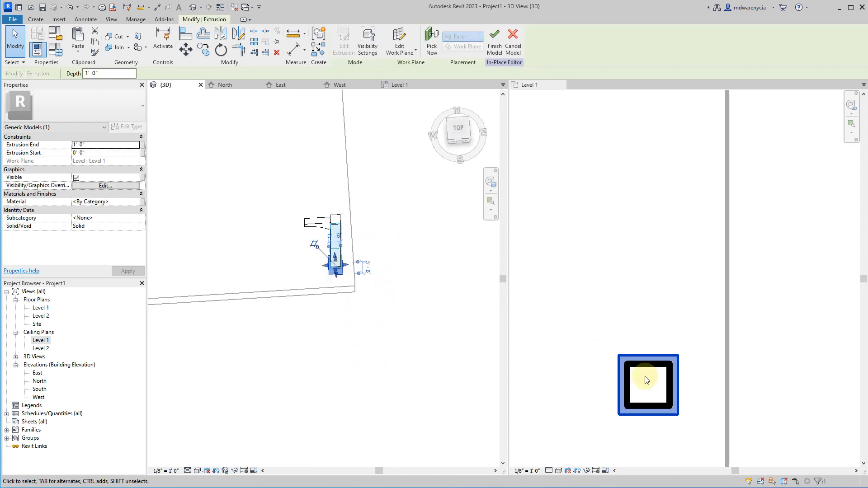
pyautogui.scroll(-4, 645, 367)
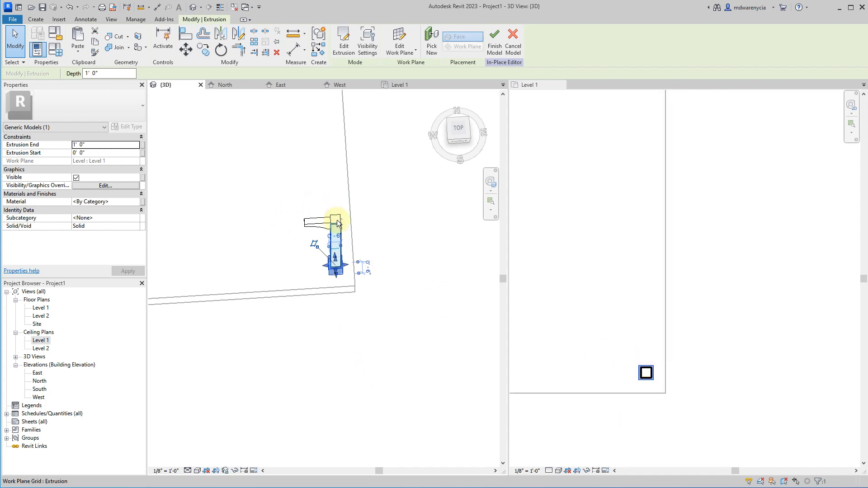
pyautogui.keyDown('ctrl'); pyautogui.click(319, 223); pyautogui.keyUp('ctrl')
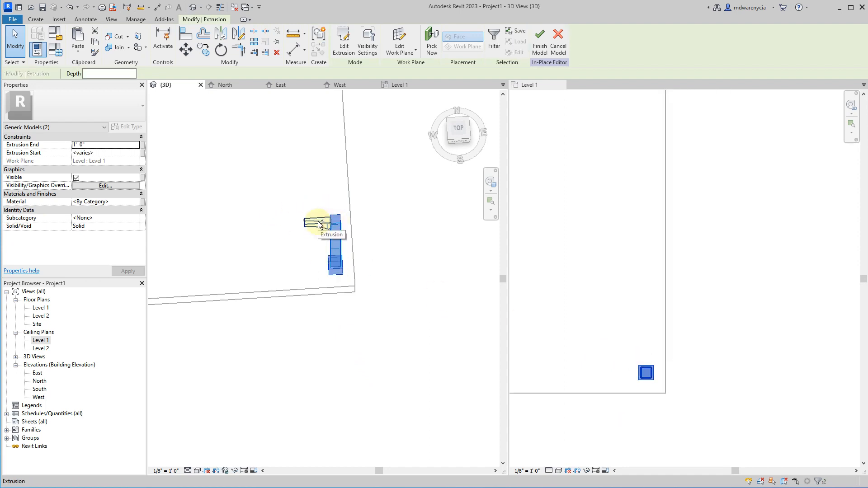
pyautogui.press('Escape')
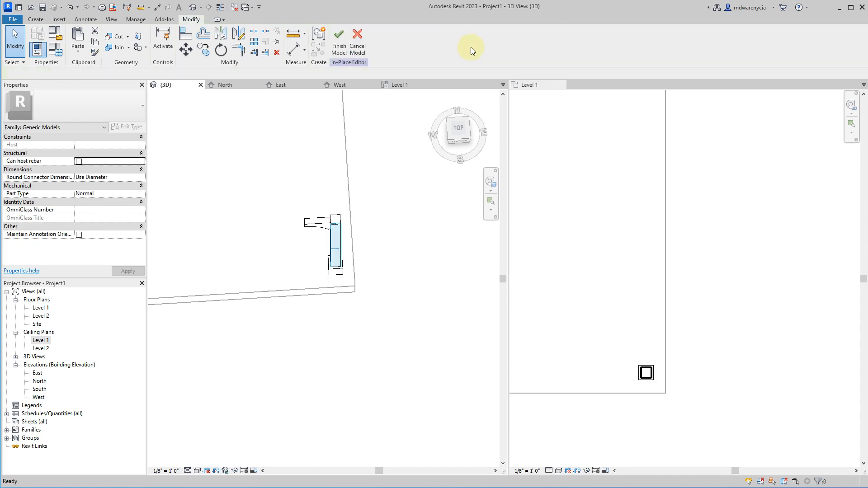
# Set the work plane to the floor's surface by picking a plane.
pyautogui.click(37, 19)
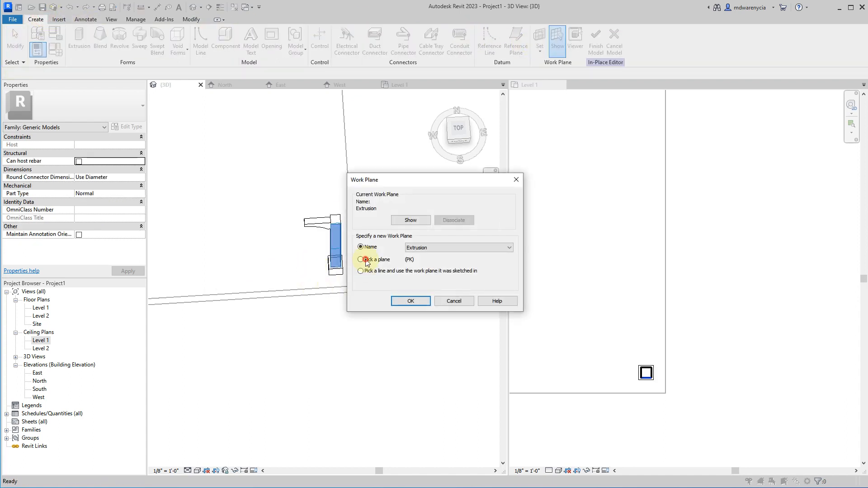
pyautogui.click(410, 301)
pyautogui.click(306, 286)
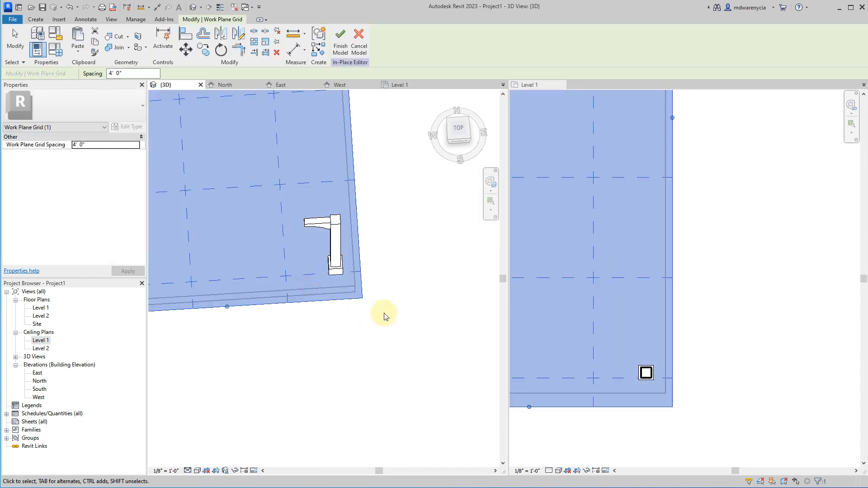
# Array the bracket, post and base extrusions together from the floor's corner along its long edge in the Level 1 plan, with a count of 4.
pyautogui.click(333, 228)
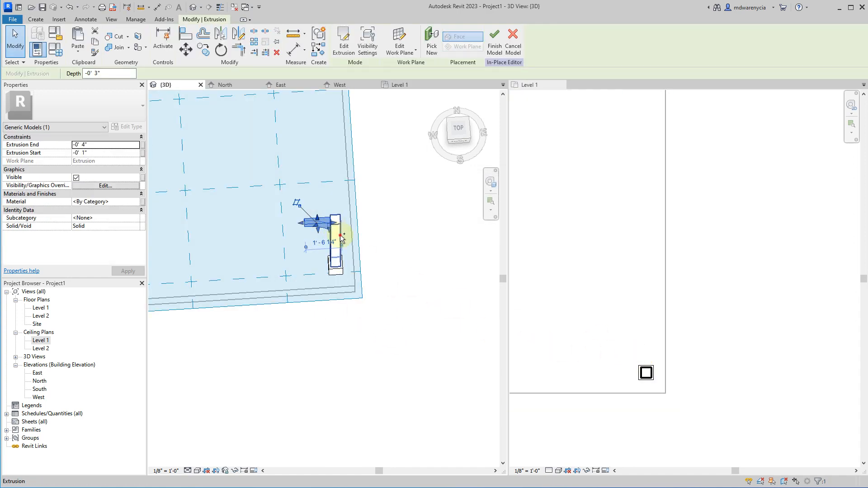
pyautogui.scroll(4, 342, 275)
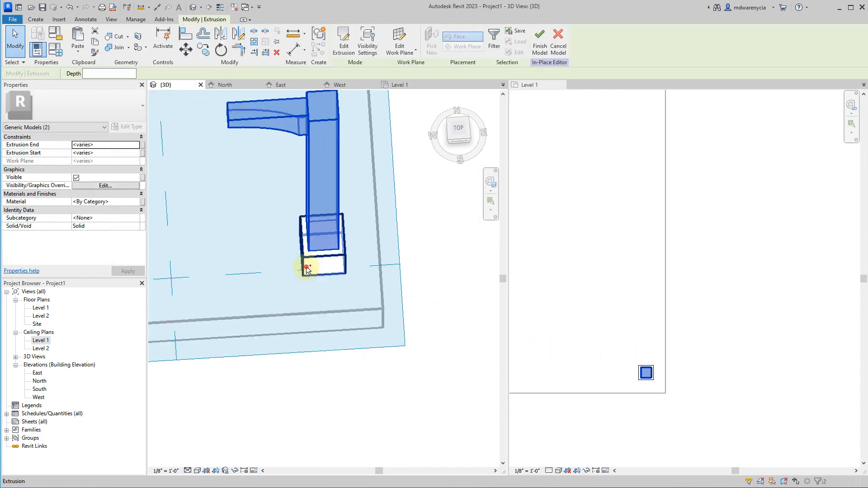
pyautogui.keyDown('ctrl'); pyautogui.click(304, 268); pyautogui.keyUp('ctrl')
pyautogui.scroll(-3, 362, 332)
pyautogui.click(681, 330)
pyautogui.scroll(3, 682, 350)
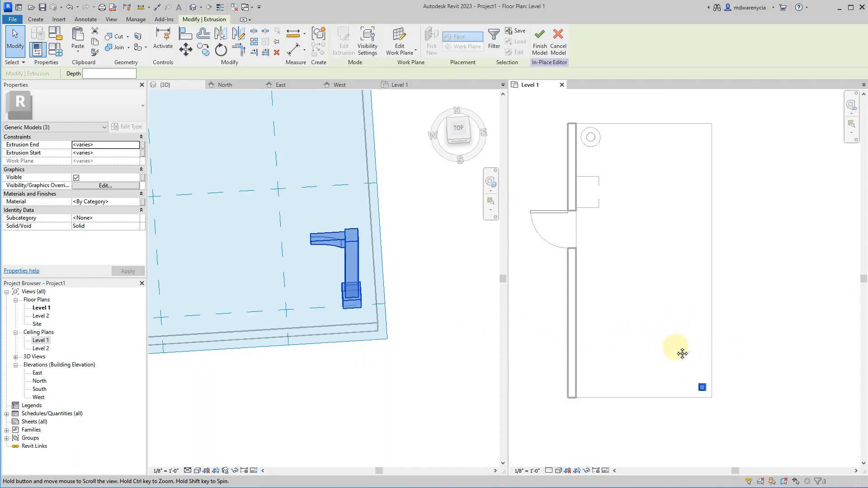
pyautogui.click(253, 42)
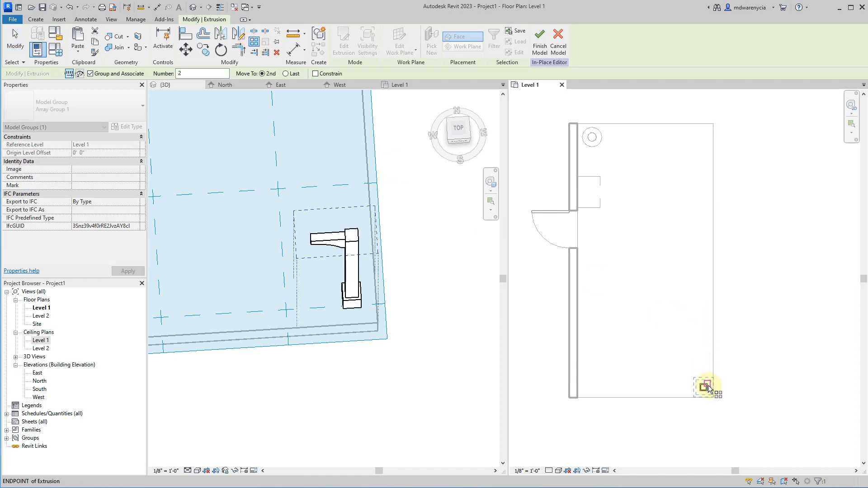
pyautogui.moveTo(721, 375); pyautogui.dragTo(617, 388, button='middle')
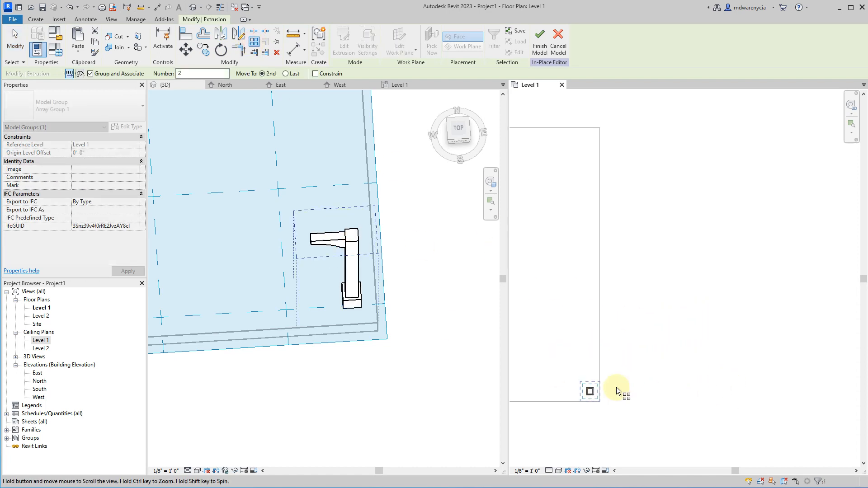
pyautogui.click(600, 402)
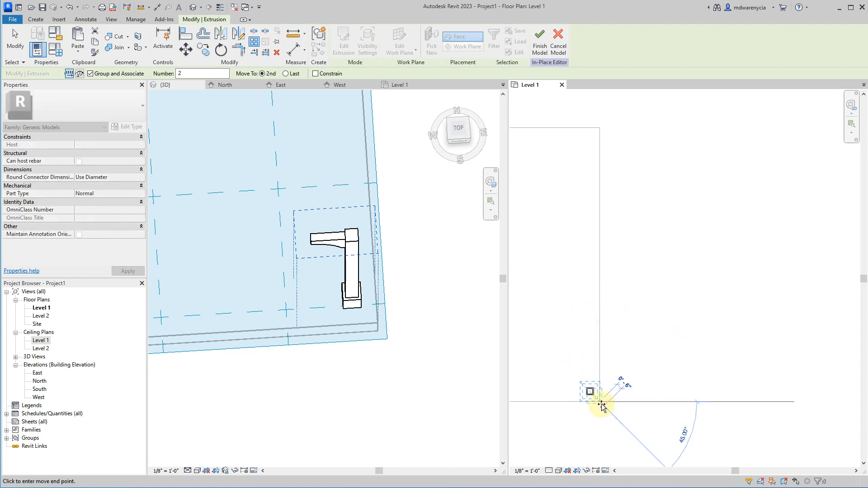
pyautogui.click(600, 303)
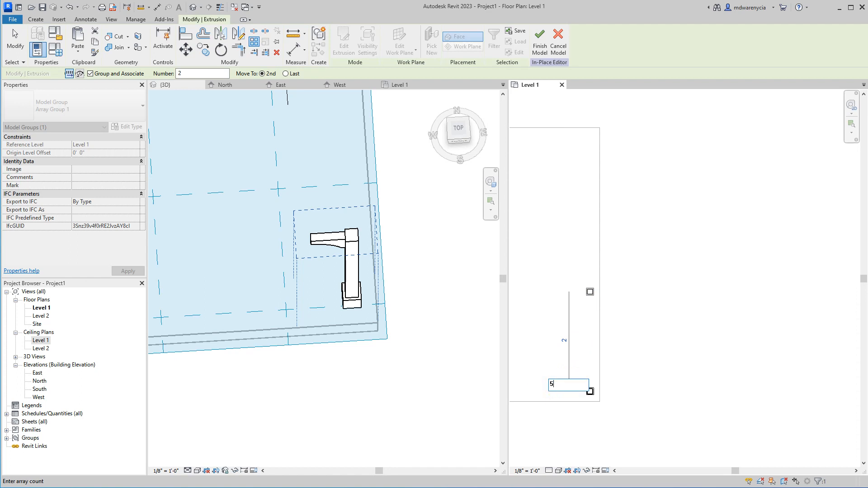
pyautogui.write('4')
pyautogui.press('Return')
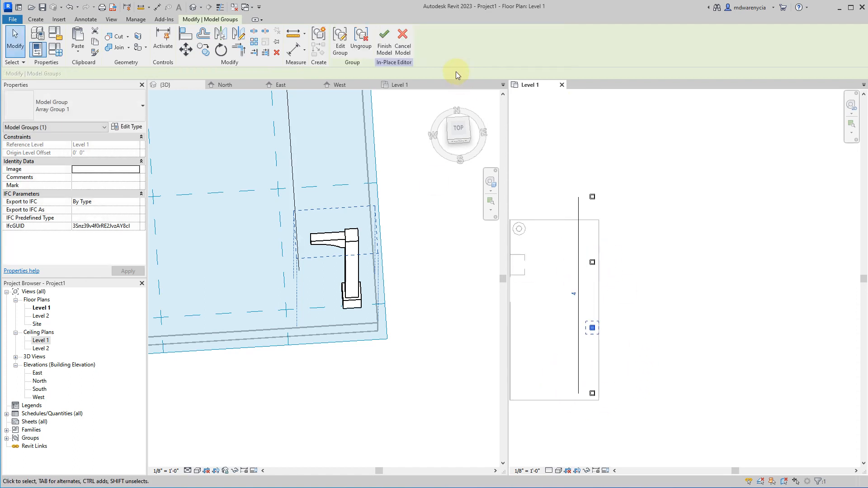
# Ungroup an arrayed post copy, and undo both the ungrouping and the array.
pyautogui.click(362, 43)
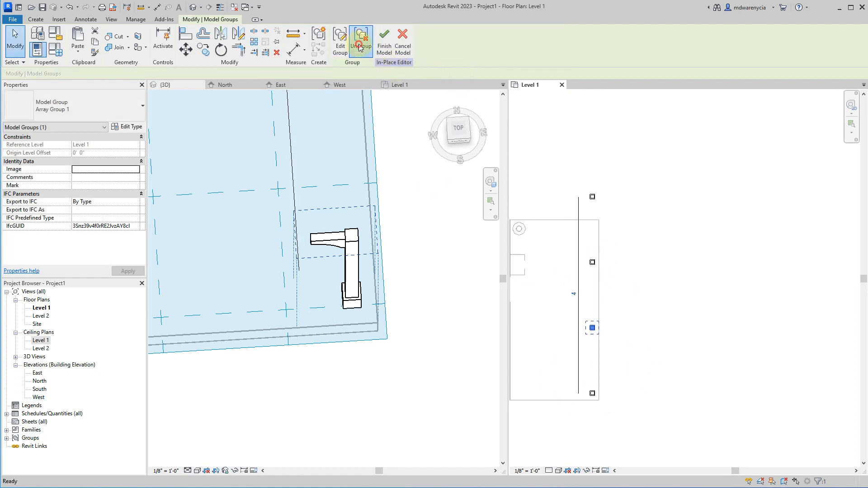
pyautogui.click(622, 224)
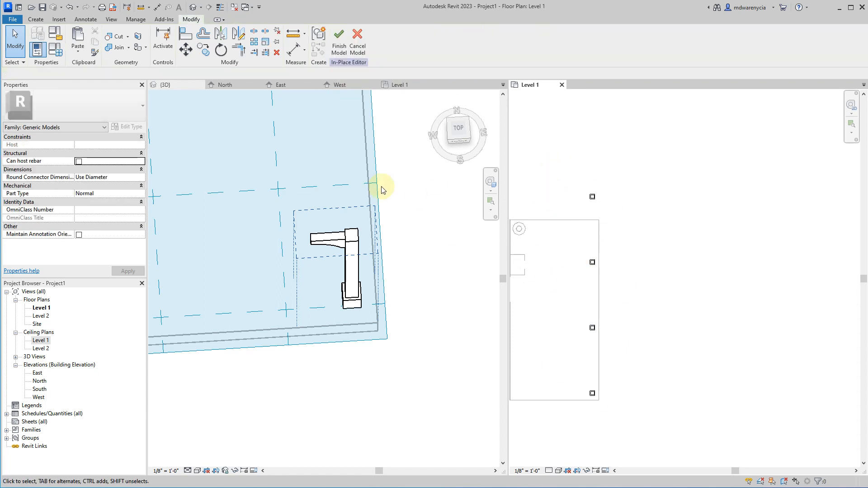
pyautogui.click(428, 237)
pyautogui.scroll(-3, 359, 392)
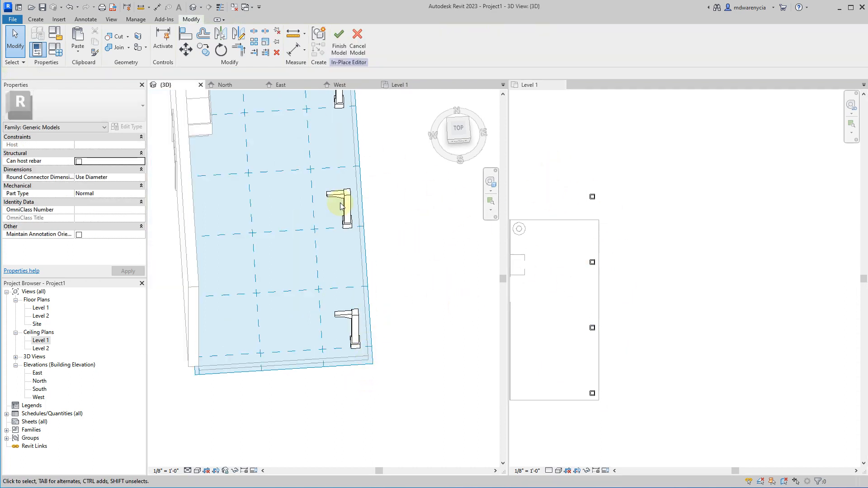
pyautogui.keyDown('shift'); pyautogui.moveTo(400, 259); pyautogui.dragTo(333, 221, button='middle'); pyautogui.keyUp('shift')
pyautogui.hotkey('ctrl', 'z')
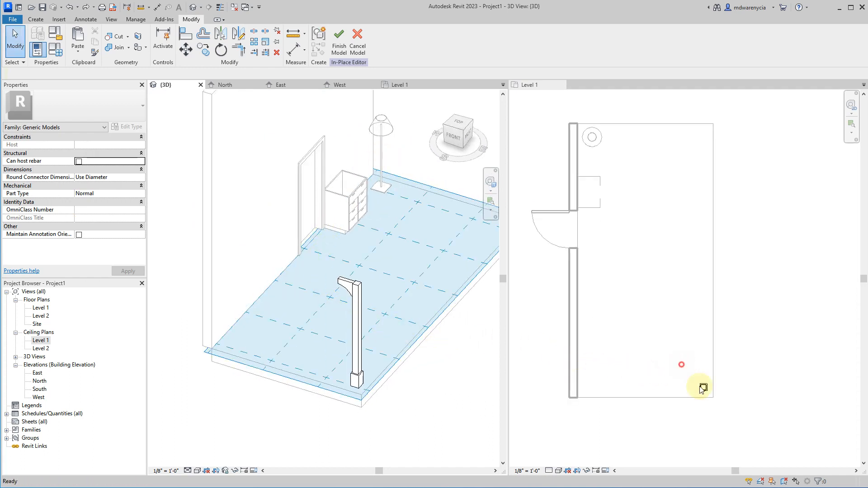
pyautogui.click(360, 299)
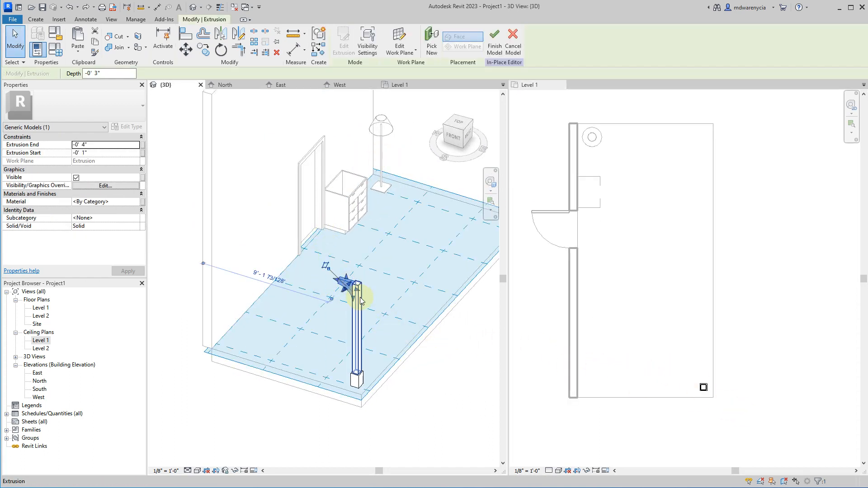
pyautogui.scroll(3, 360, 299)
pyautogui.keyDown('ctrl'); pyautogui.click(357, 302); pyautogui.keyUp('ctrl')
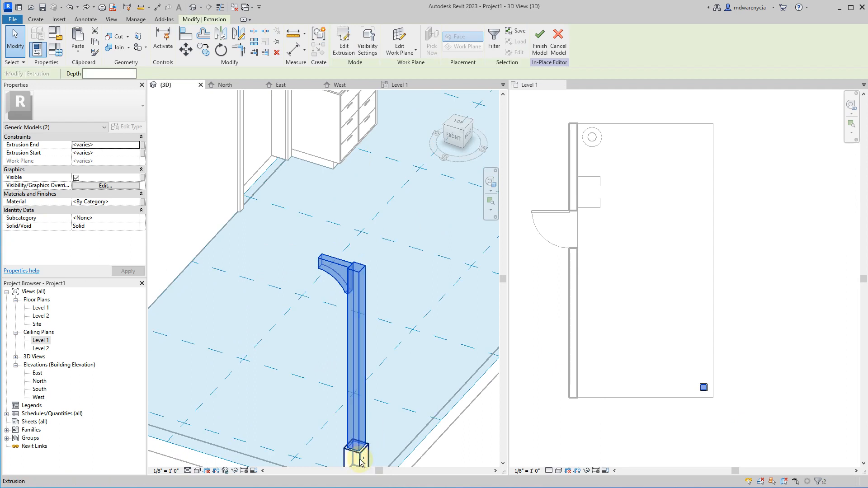
pyautogui.keyDown('ctrl'); pyautogui.click(361, 460); pyautogui.keyUp('ctrl')
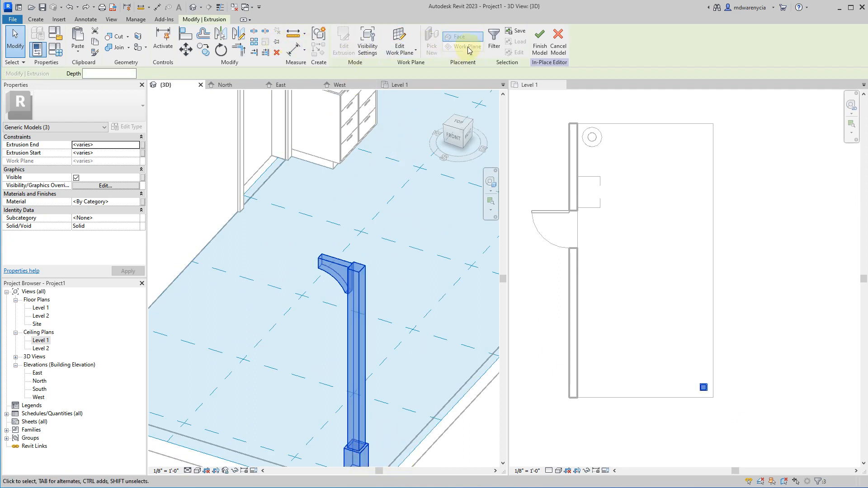
pyautogui.click(254, 42)
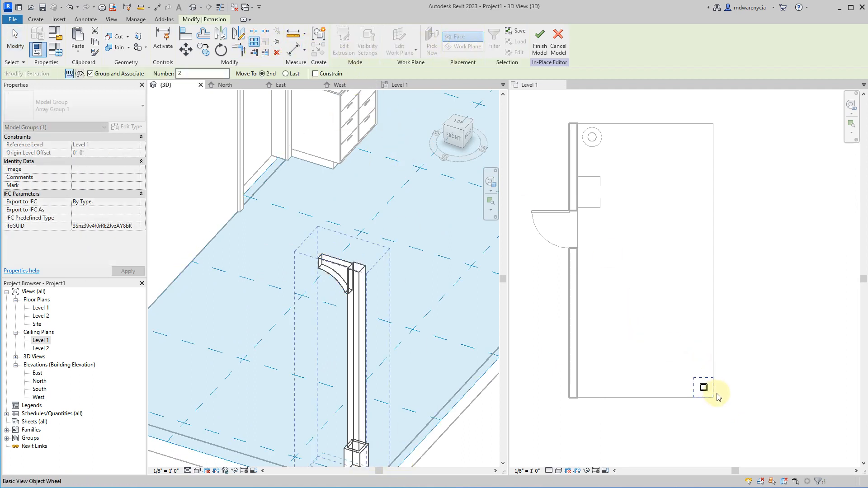
pyautogui.moveTo(681, 313); pyautogui.dragTo(630, 300, button='middle')
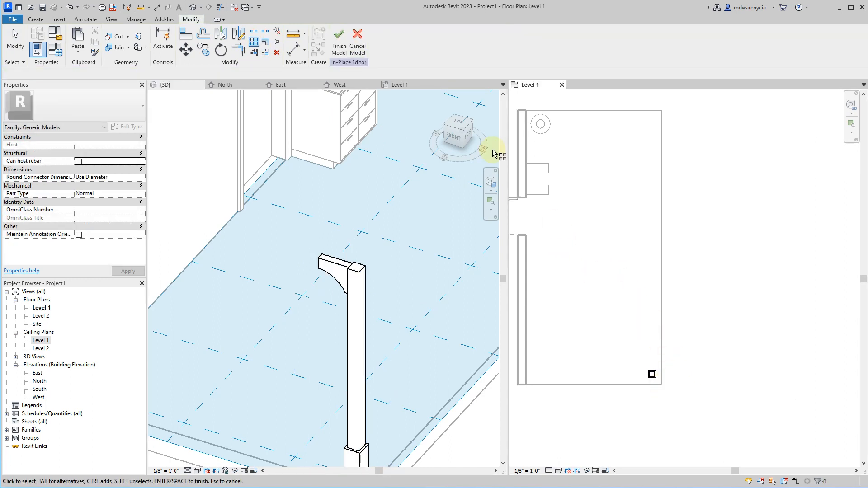
# Array the bracket, post and base extrusions together from the floor's corner along its long edge, with a count of 3.
pyautogui.click(255, 42)
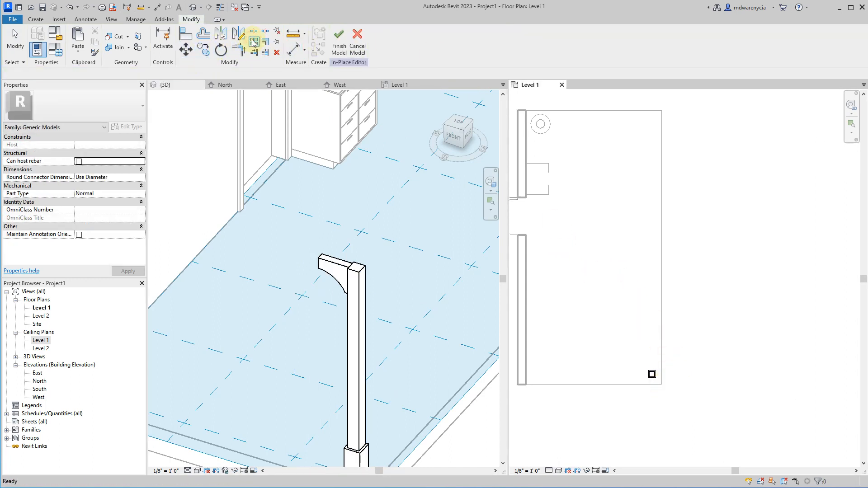
pyautogui.click(334, 268)
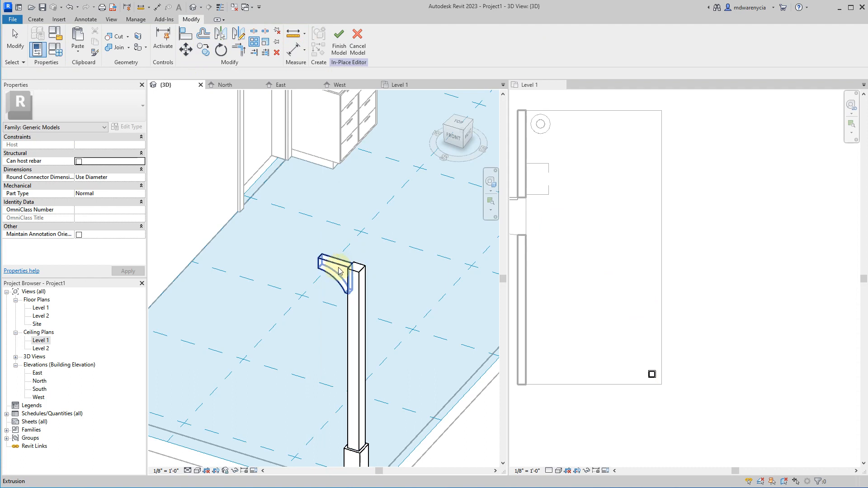
pyautogui.click(358, 276)
pyautogui.keyDown('ctrl'); pyautogui.click(358, 277); pyautogui.keyUp('ctrl')
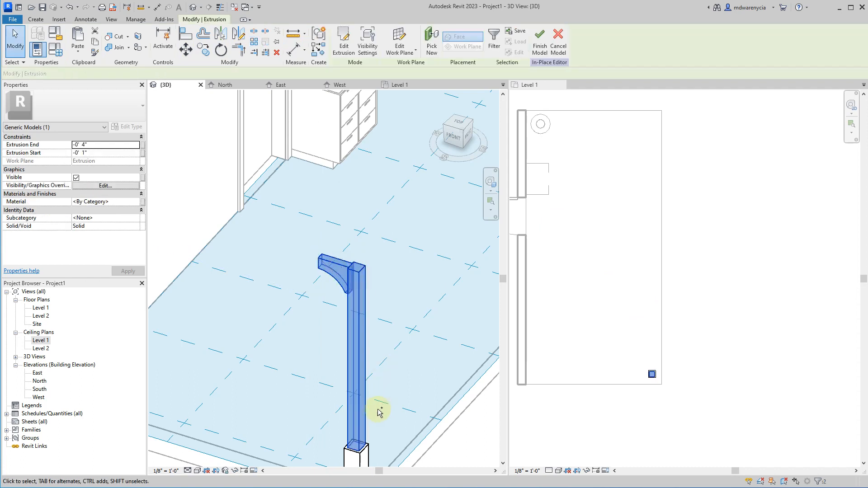
pyautogui.keyDown('ctrl'); pyautogui.click(356, 454); pyautogui.keyUp('ctrl')
pyautogui.click(536, 85)
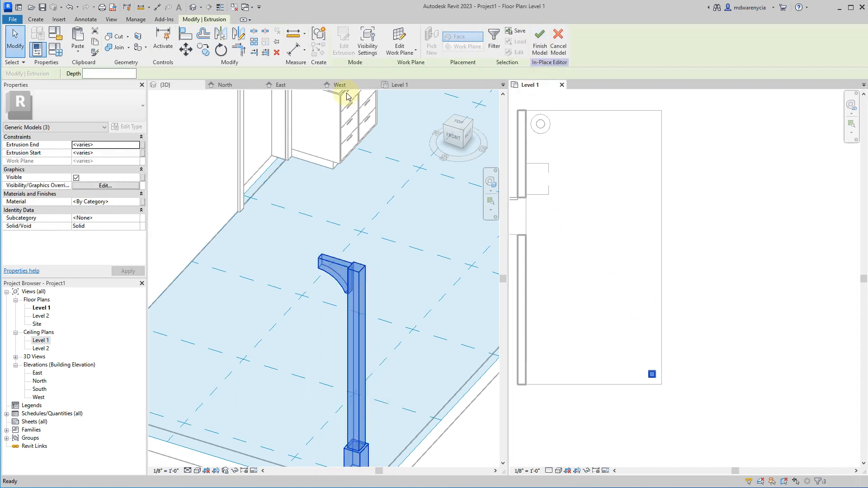
pyautogui.press('a')
pyautogui.press('r')
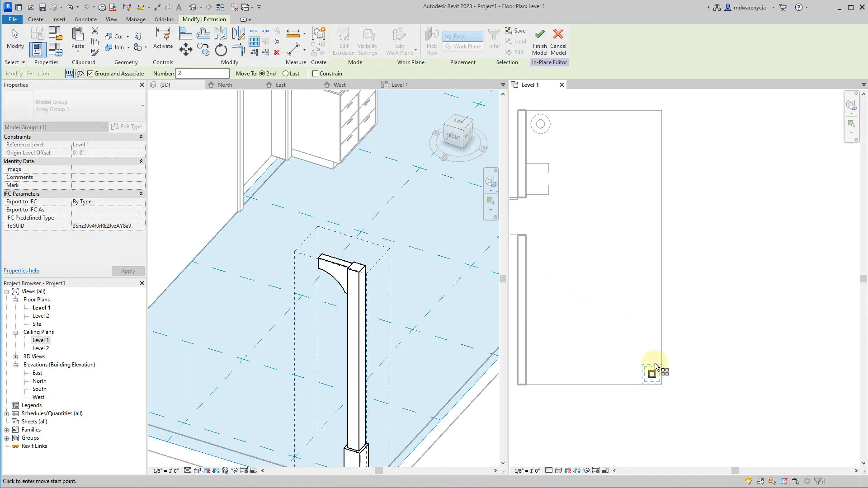
pyautogui.click(661, 384)
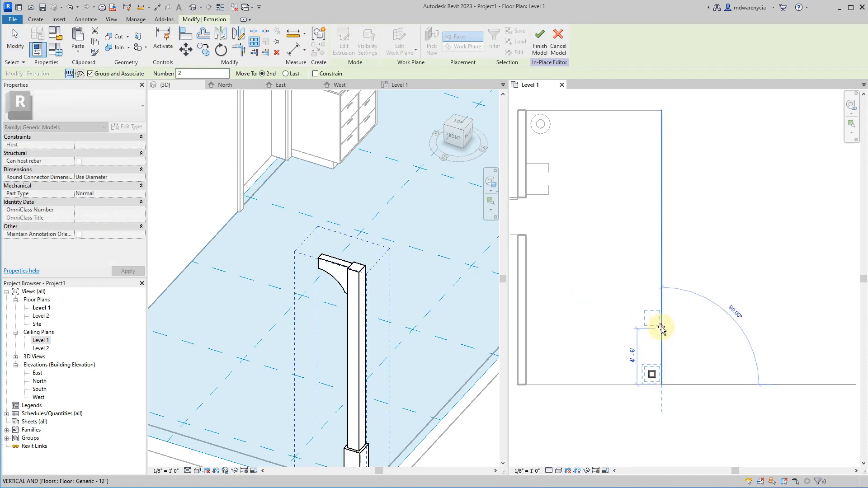
pyautogui.click(661, 327)
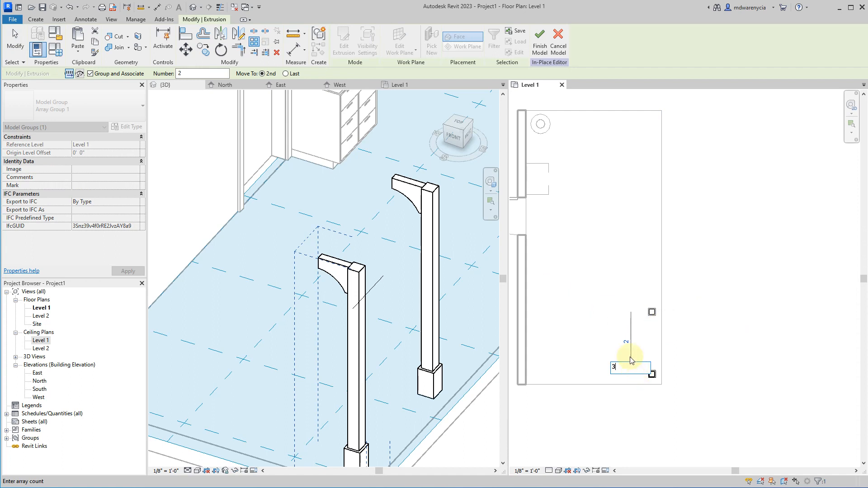
pyautogui.scroll(-3, 483, 330)
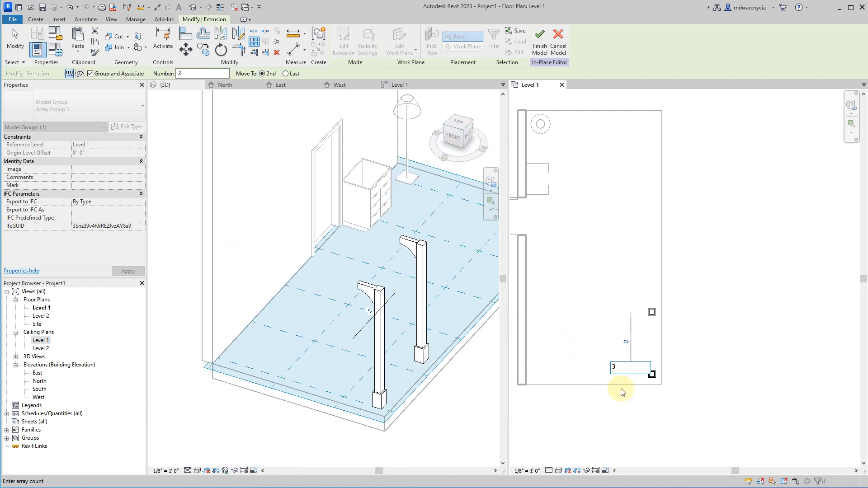
pyautogui.press('Return')
# Ungroup the middle post copy in the array.
pyautogui.keyDown('shift'); pyautogui.moveTo(393, 316); pyautogui.dragTo(361, 333, button='middle'); pyautogui.keyUp('shift')
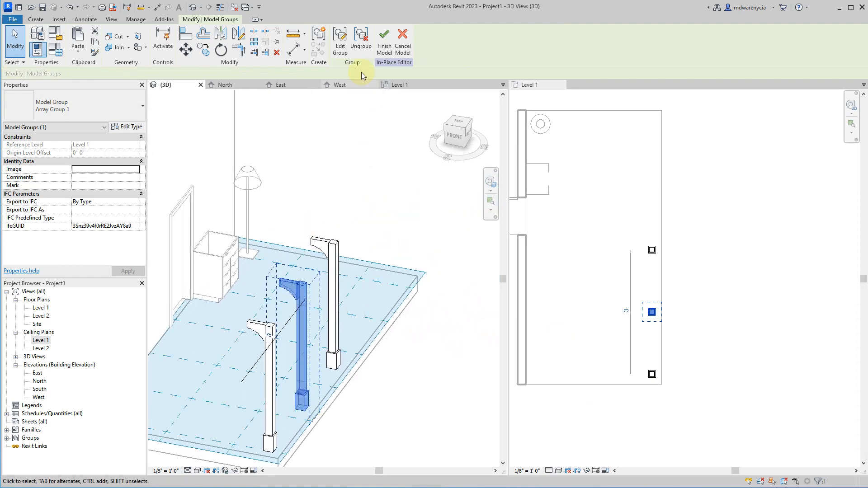
pyautogui.click(361, 40)
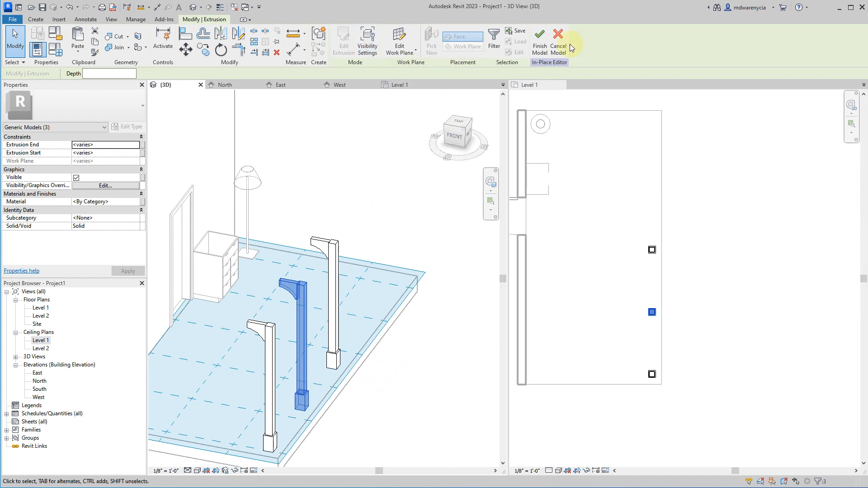
pyautogui.moveTo(712, 414); pyautogui.dragTo(610, 252)
pyautogui.click(294, 285)
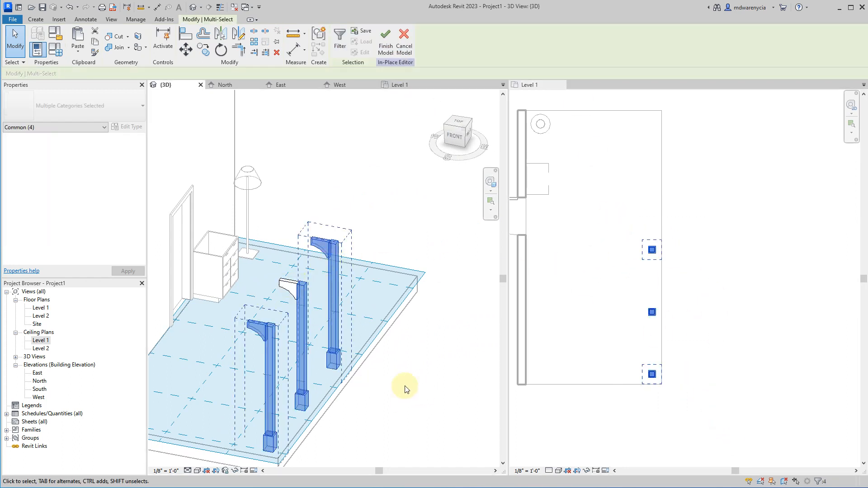
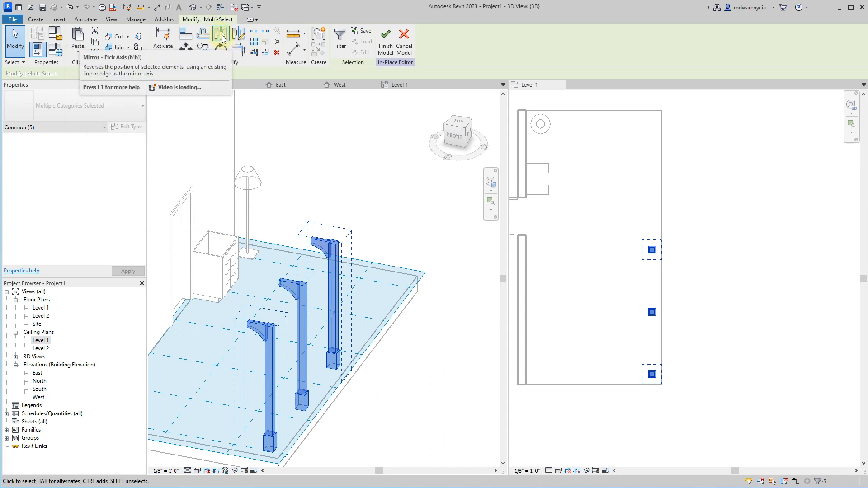
pyautogui.click(240, 41)
pyautogui.click(606, 380)
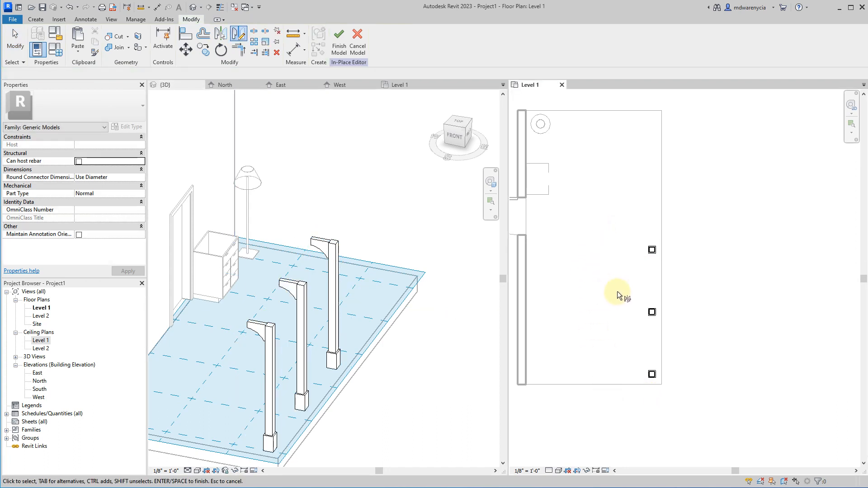
pyautogui.moveTo(610, 289); pyautogui.dragTo(612, 367)
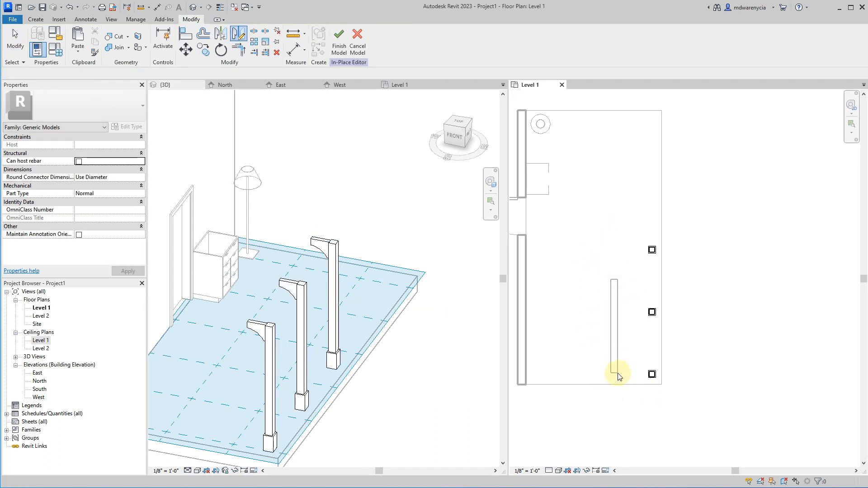
pyautogui.moveTo(623, 230); pyautogui.dragTo(706, 398)
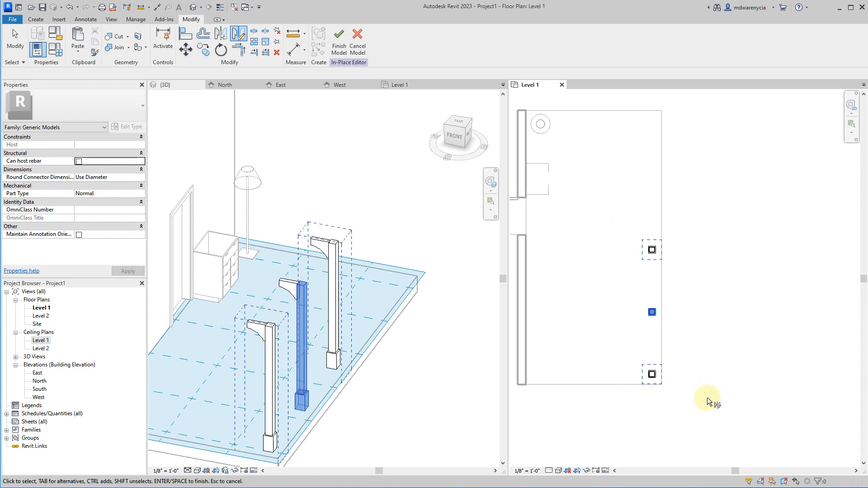
pyautogui.click(316, 298)
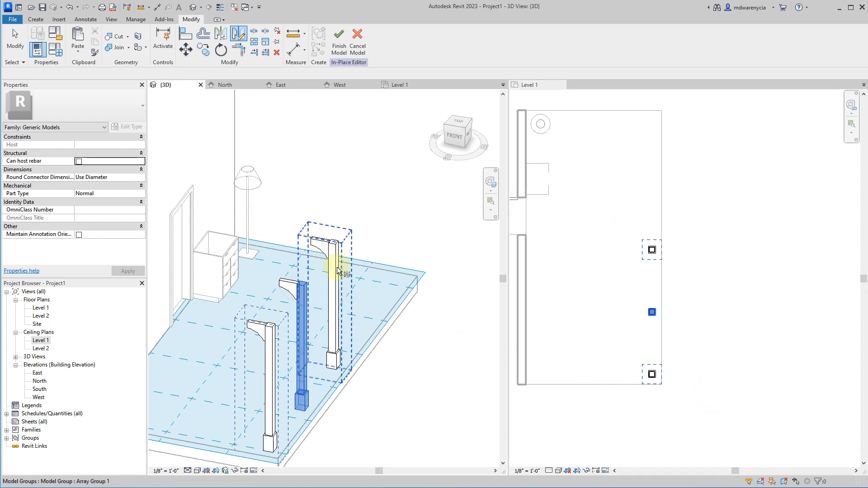
pyautogui.click(595, 236)
# Copy all three posts, including the middle one's bracket, and paste them as a second row between the wall and the original row.
pyautogui.moveTo(716, 397); pyautogui.dragTo(606, 244)
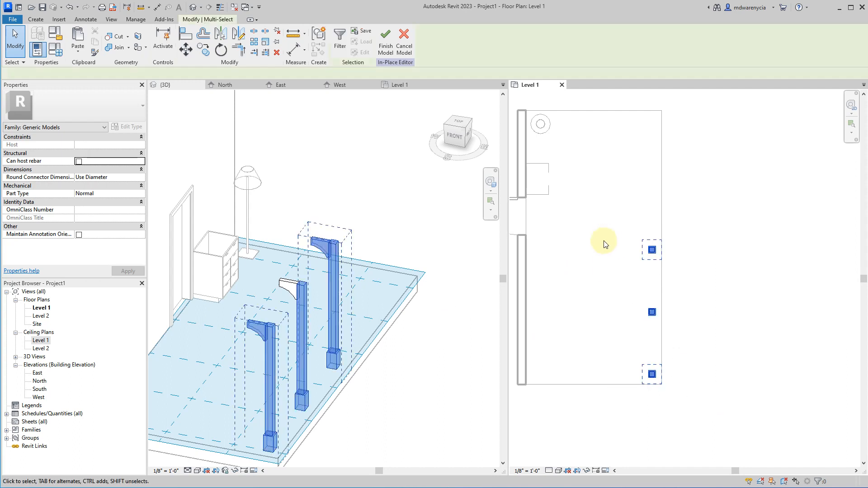
pyautogui.click(284, 283)
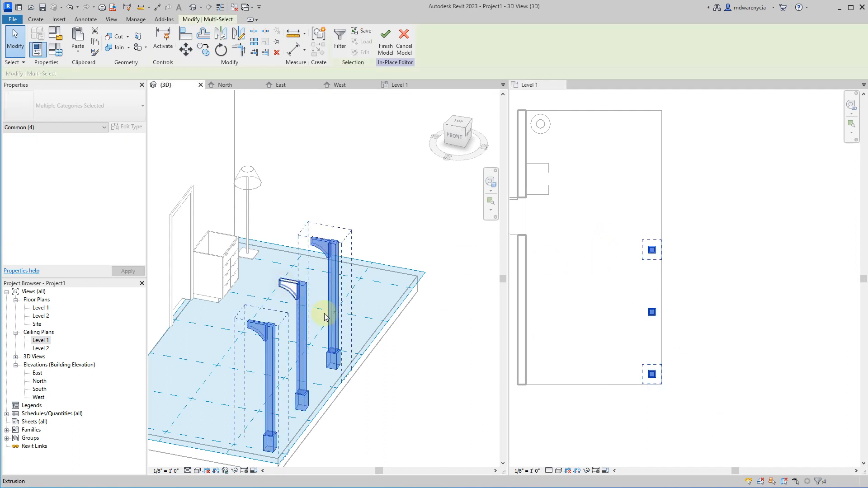
pyautogui.keyDown('ctrl'); pyautogui.click(285, 282); pyautogui.keyUp('ctrl')
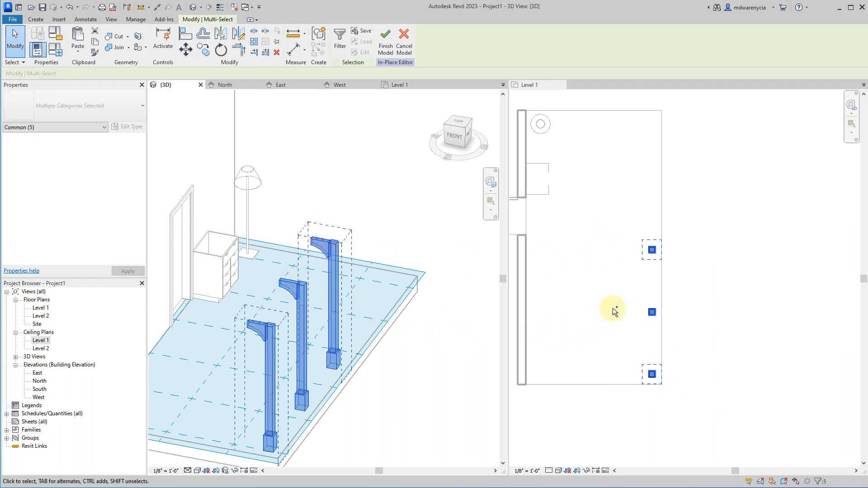
pyautogui.hotkey('ctrl', 'c')
pyautogui.hotkey('ctrl', 'v')
pyautogui.click(587, 305)
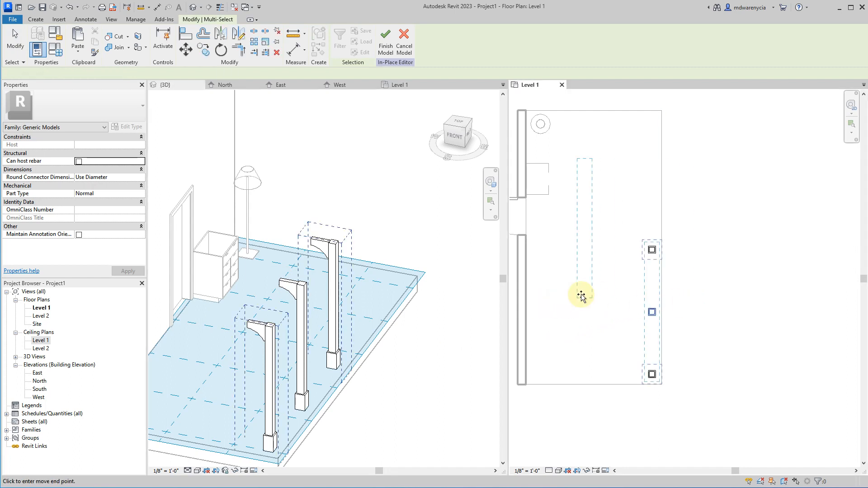
pyautogui.click(579, 380)
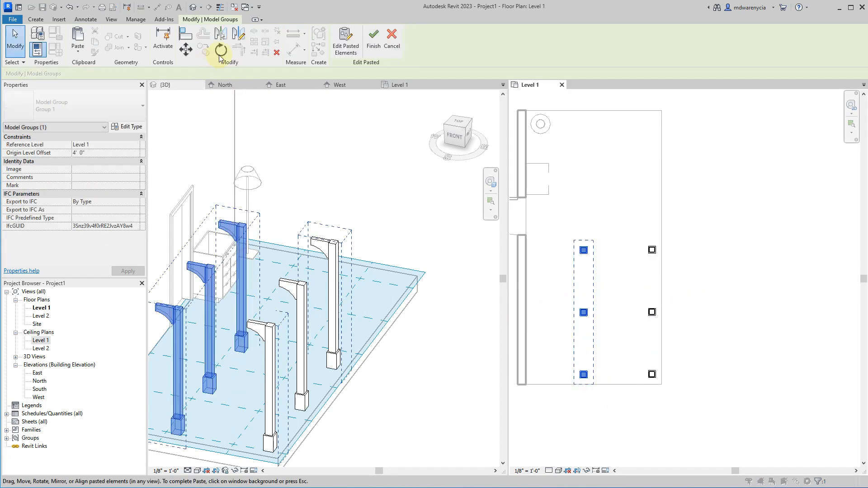
# Rotate the pasted row of posts 180° so its brackets face the original row.
pyautogui.click(221, 49)
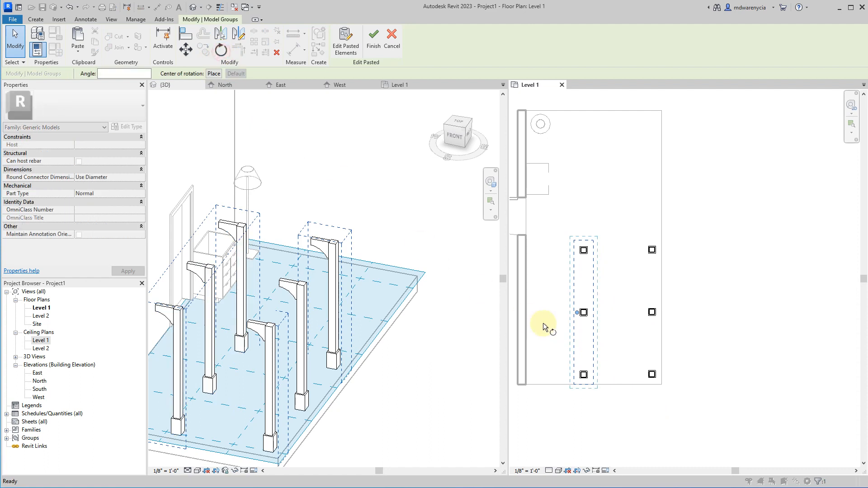
pyautogui.click(579, 281)
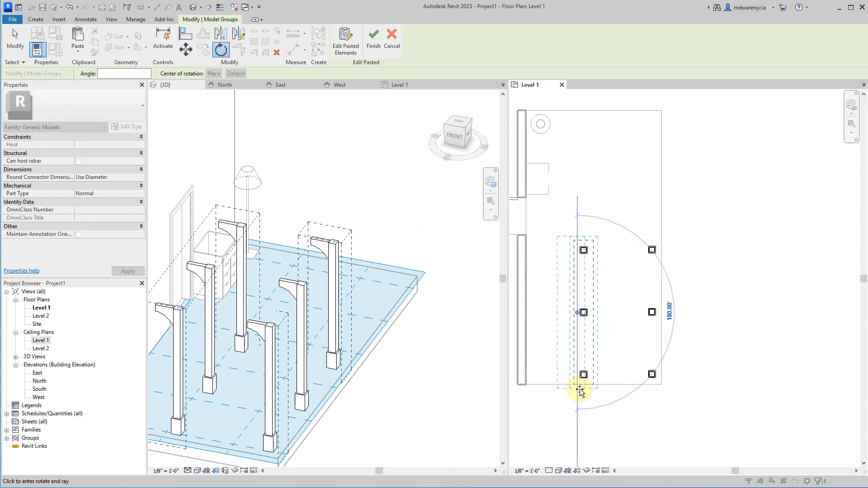
pyautogui.click(580, 450)
# Select the entire rotated row, including the middle post's bracket, and move it against the original posts so the bases sit side by side.
pyautogui.scroll(3, 581, 333)
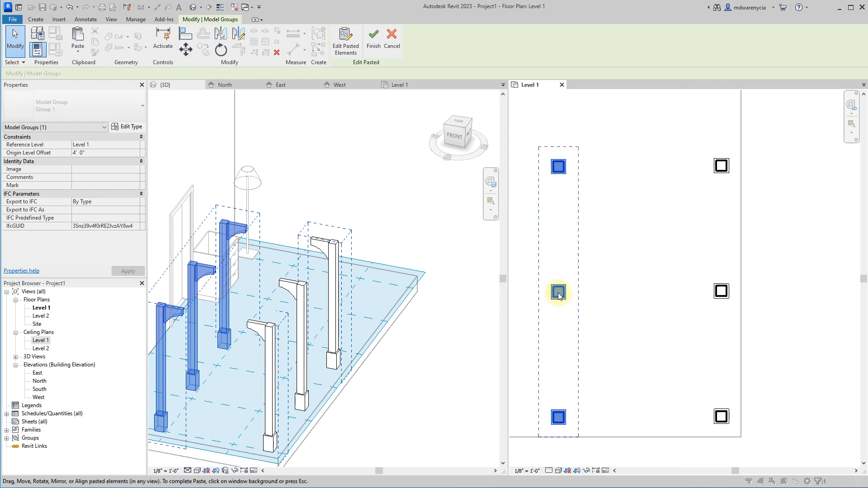
pyautogui.moveTo(535, 149); pyautogui.dragTo(637, 465)
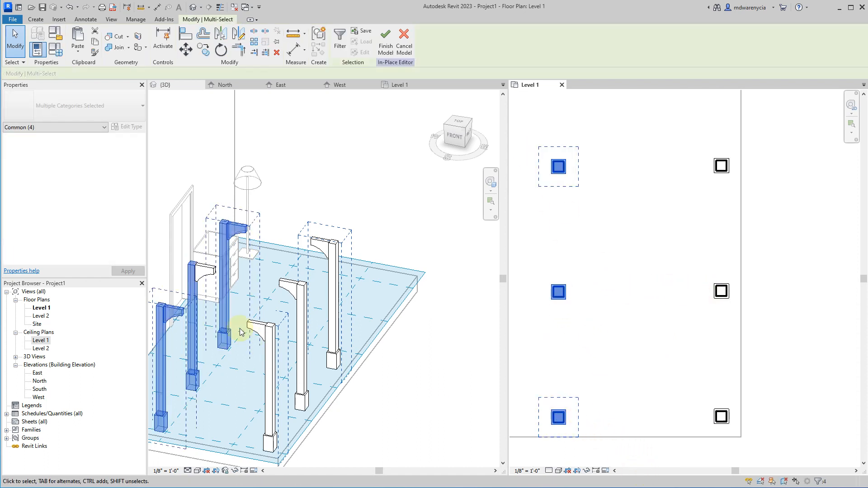
pyautogui.click(206, 268)
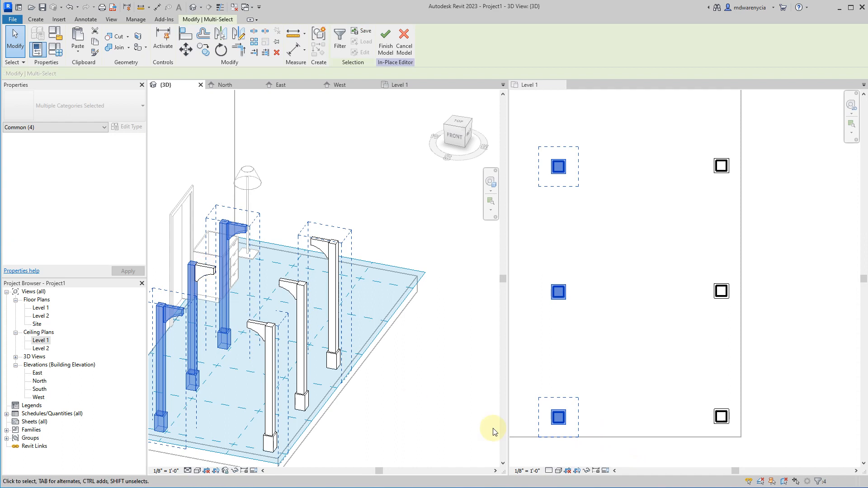
pyautogui.keyDown('ctrl'); pyautogui.click(206, 271); pyautogui.keyUp('ctrl')
pyautogui.click(561, 423)
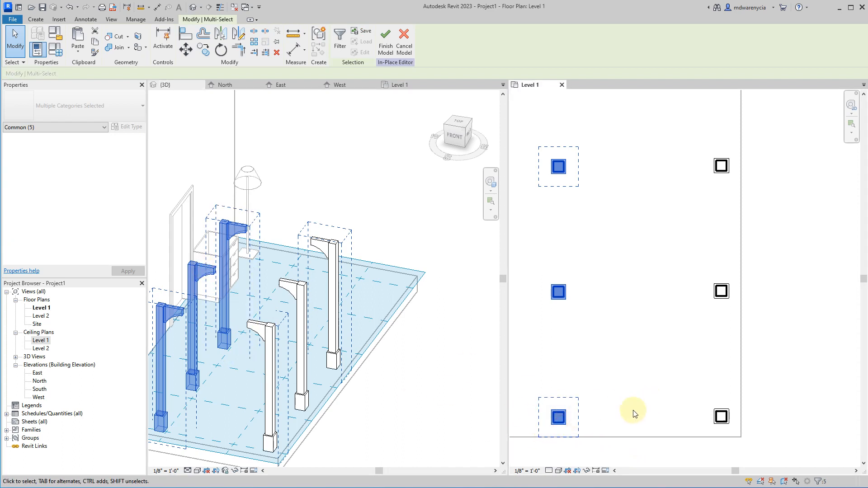
pyautogui.moveTo(622, 401); pyautogui.dragTo(715, 423)
# Nudge the rotated row down until its bases line up with the bases of the original posts.
pyautogui.scroll(8, 628, 411)
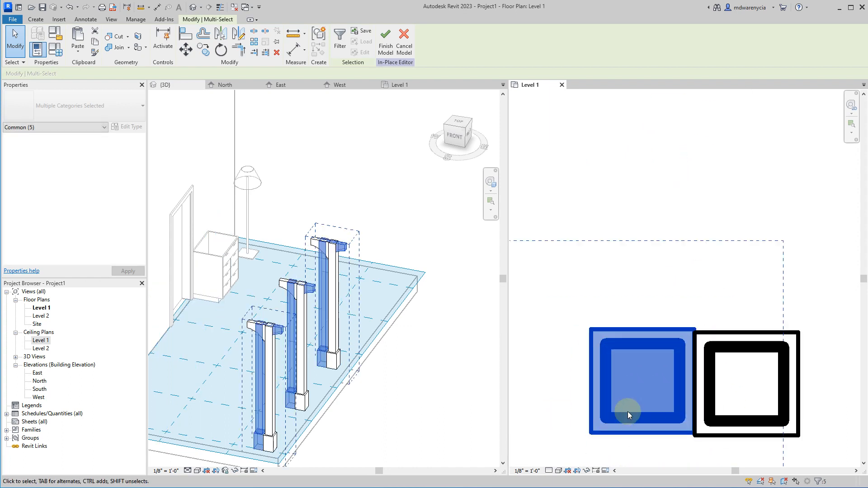
pyautogui.press('Down')
pyautogui.press('Down')
pyautogui.press('Down')
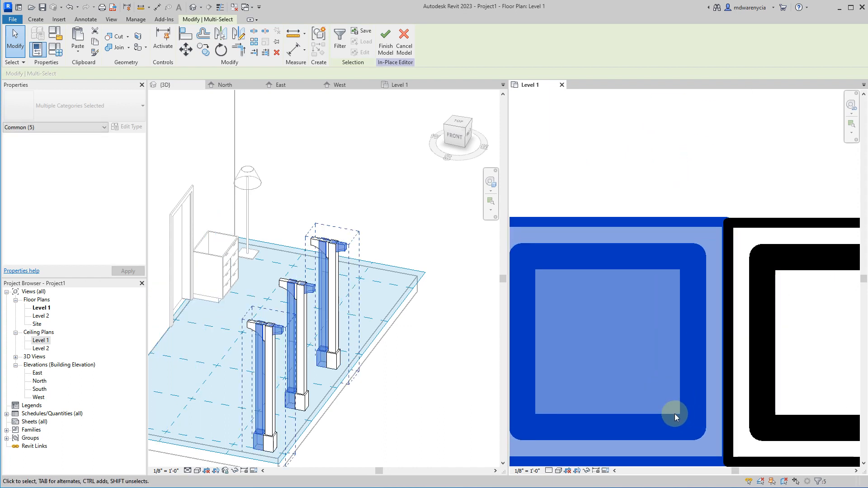
pyautogui.scroll(-4, 674, 414)
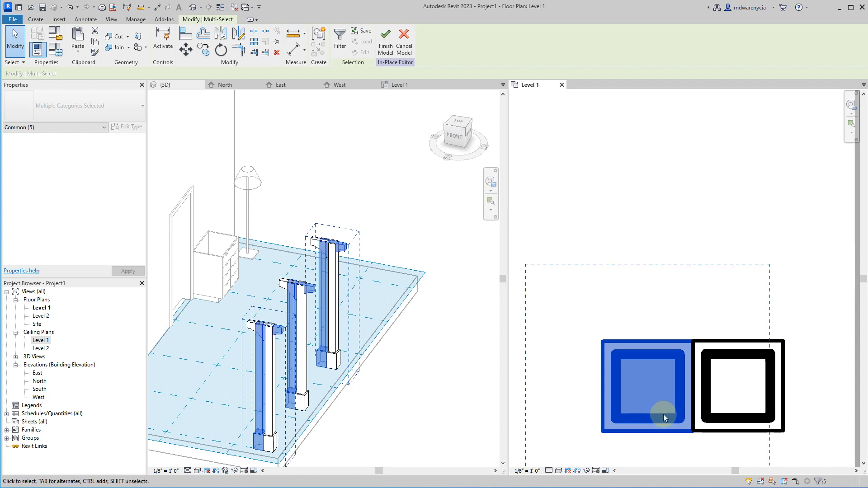
pyautogui.scroll(-4, 663, 414)
pyautogui.moveTo(659, 161); pyautogui.dragTo(608, 386, button='middle')
pyautogui.scroll(6, 625, 249)
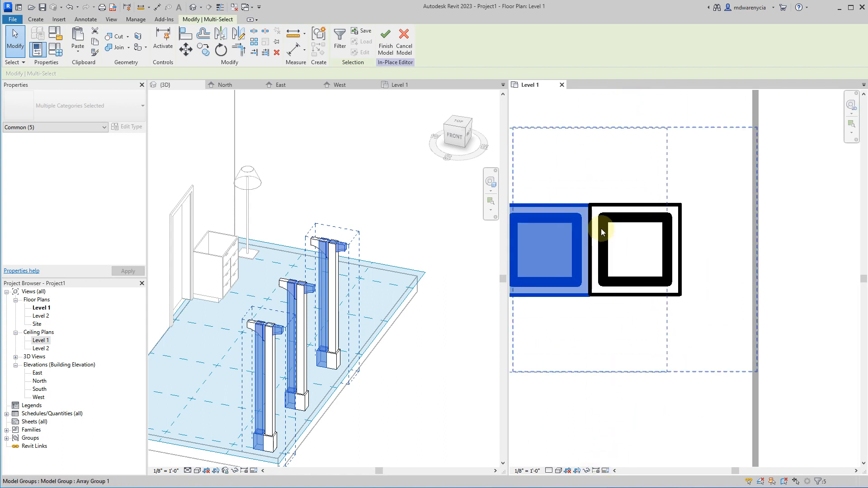
pyautogui.moveTo(549, 187)
pyautogui.mouseDown()
pyautogui.moveTo(523, 271)
pyautogui.moveTo(545, 283)
pyautogui.moveTo(552, 195)
pyautogui.moveTo(566, 188)
pyautogui.mouseUp()
# Move the aligned row straight across the floor toward the wall, opposite the original posts, and deselect it.
pyautogui.scroll(-5, 601, 217)
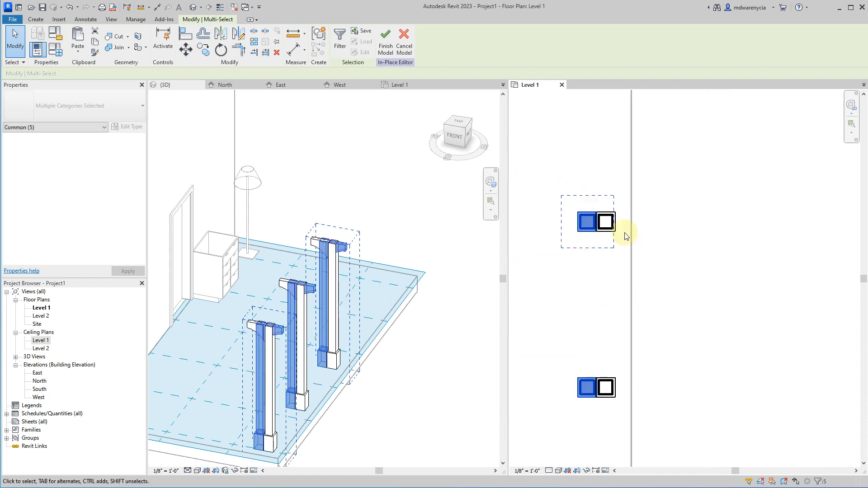
pyautogui.moveTo(644, 261); pyautogui.dragTo(774, 236, button='middle')
pyautogui.moveTo(713, 194); pyautogui.dragTo(504, 194)
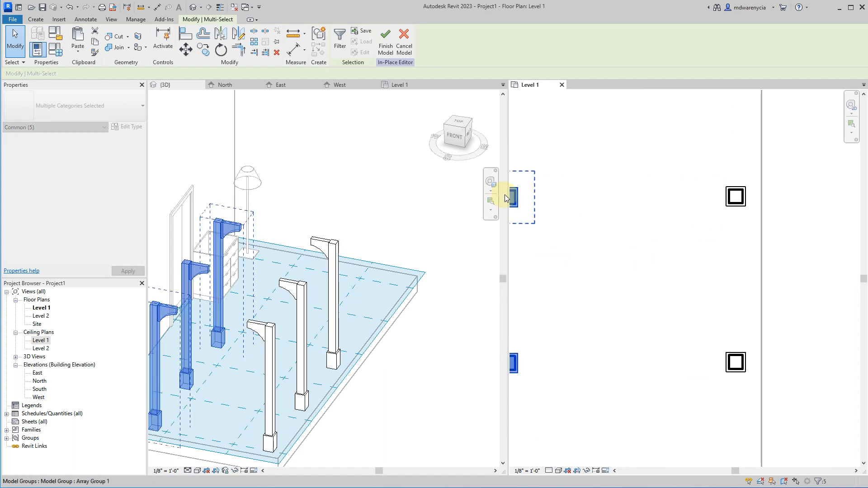
pyautogui.click(668, 323)
pyautogui.scroll(-4, 668, 324)
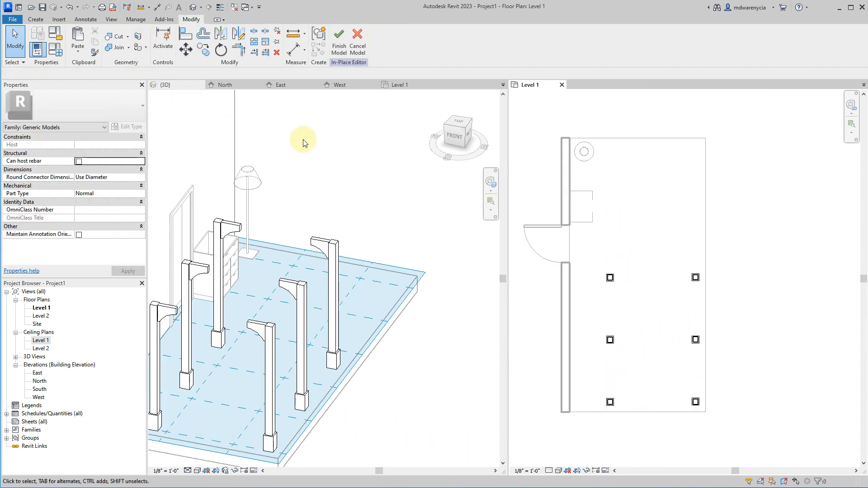
pyautogui.click(372, 199)
pyautogui.keyDown('shift'); pyautogui.moveTo(198, 357); pyautogui.dragTo(221, 253, button='middle'); pyautogui.keyUp('shift')
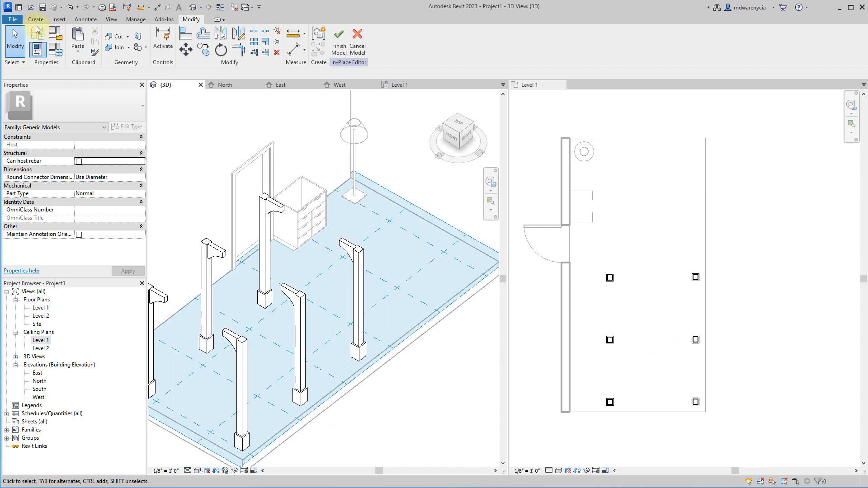
# Start an extrusion and set its work plane to the front face of the nearest post in the row away from the wall.
pyautogui.click(35, 20)
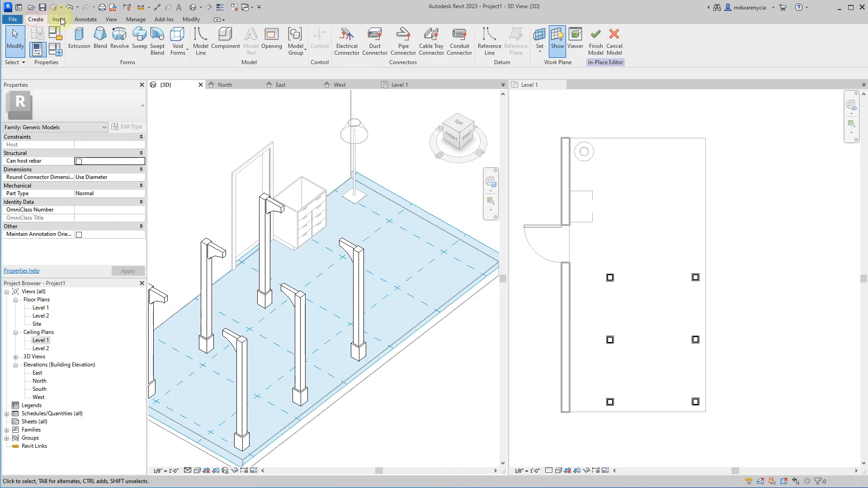
pyautogui.click(36, 38)
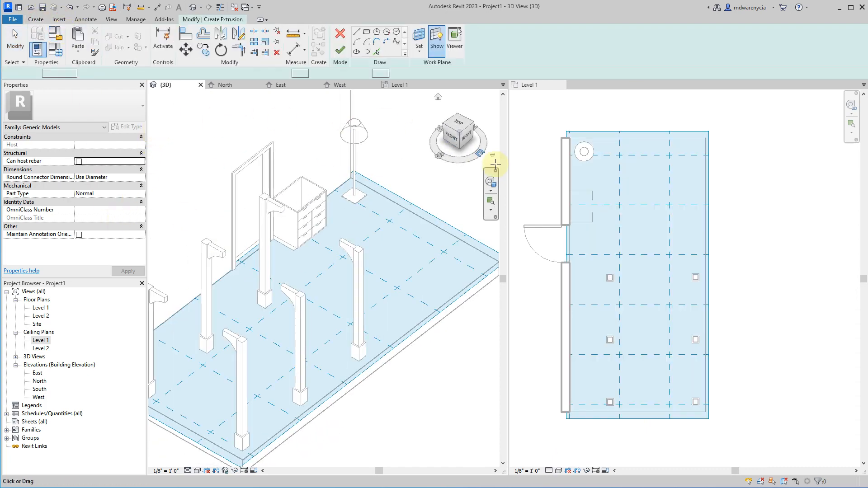
pyautogui.keyDown('shift'); pyautogui.moveTo(246, 355); pyautogui.dragTo(329, 296, button='middle'); pyautogui.keyUp('shift')
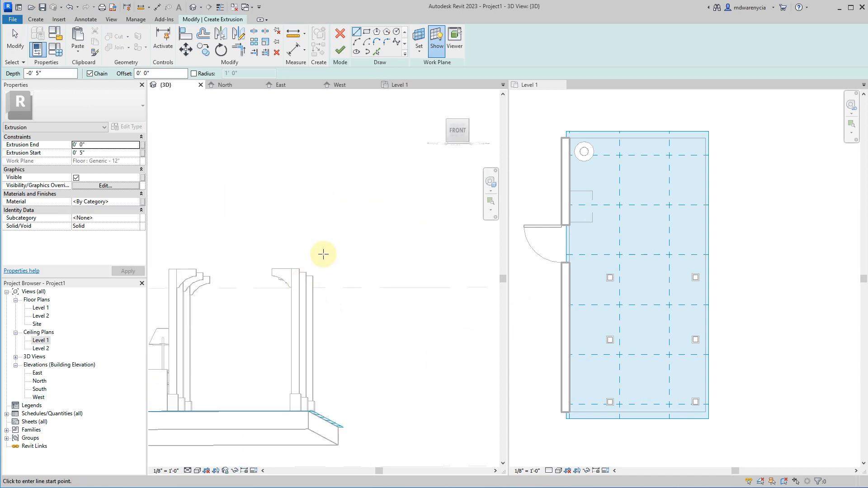
pyautogui.click(420, 43)
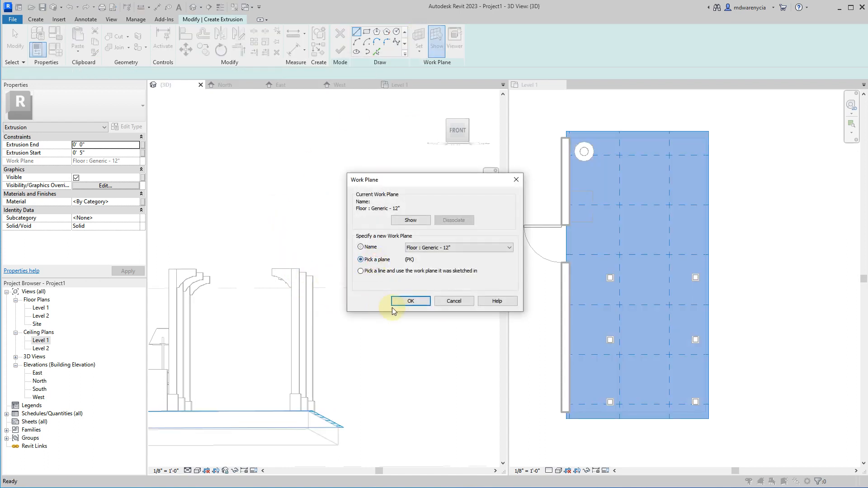
pyautogui.click(405, 301)
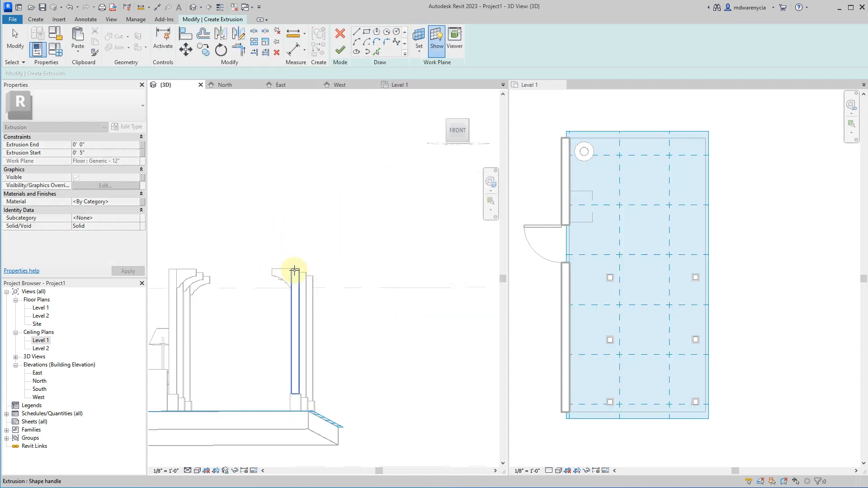
pyautogui.click(293, 273)
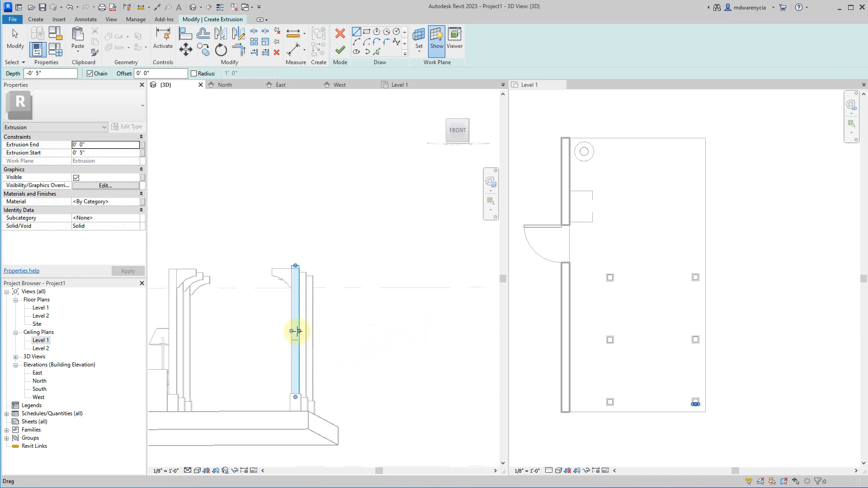
# Stretch the work plane sideways across to the opposite row's front post and view it squarely from the front.
pyautogui.moveTo(289, 328); pyautogui.dragTo(162, 339)
pyautogui.press('Escape')
pyautogui.press('Escape')
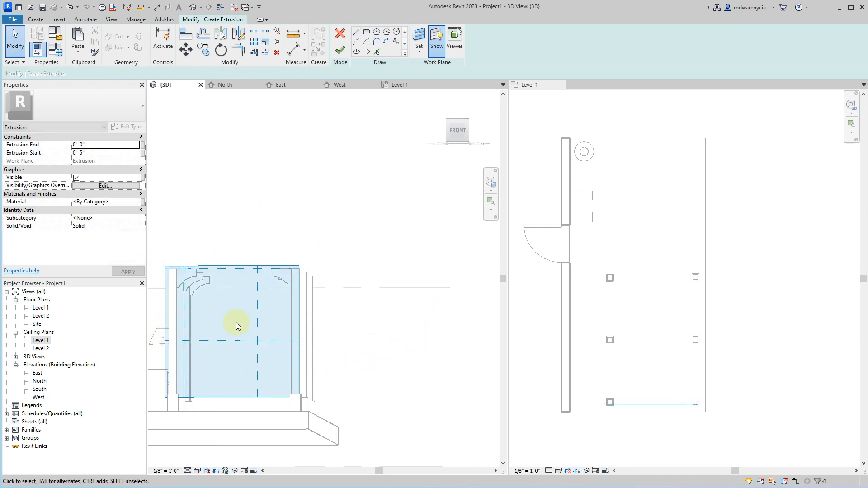
pyautogui.moveTo(233, 325)
pyautogui.keyDown('shift'); pyautogui.mouseDown(button='middle')
pyautogui.moveTo(277, 370)
pyautogui.moveTo(325, 298)
pyautogui.mouseUp(button='middle'); pyautogui.keyUp('shift')
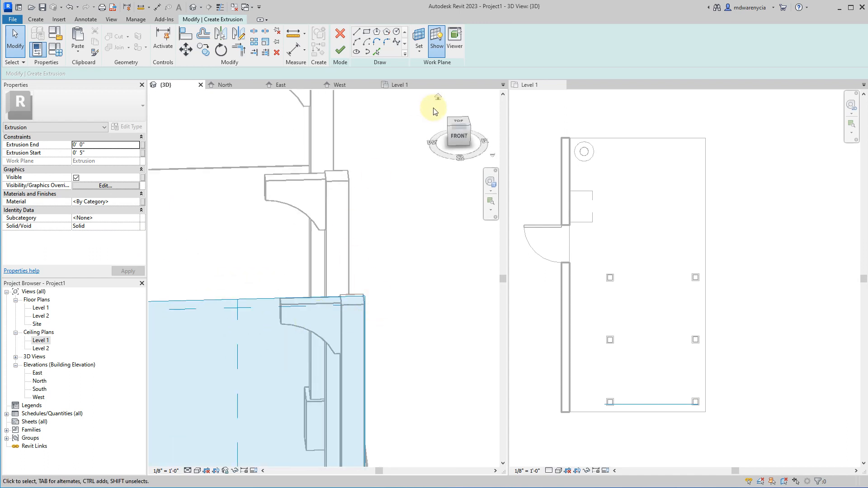
pyautogui.click(454, 138)
pyautogui.click(366, 32)
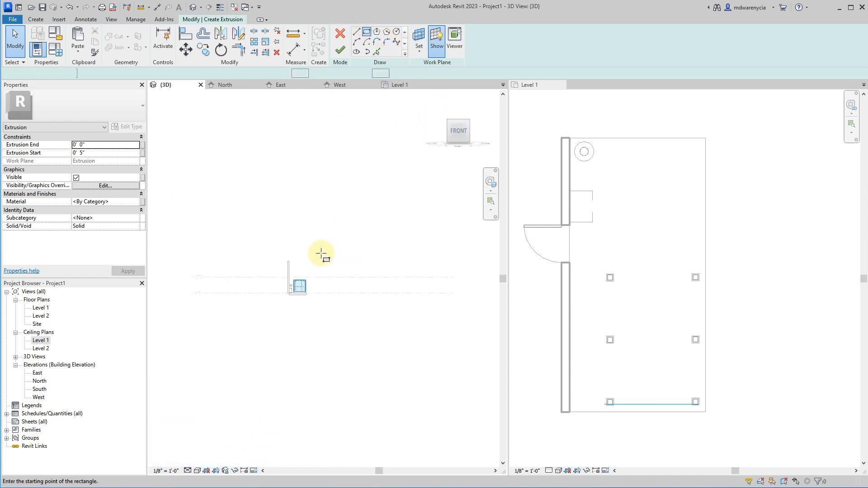
pyautogui.scroll(3, 262, 357)
pyautogui.scroll(2, 387, 348)
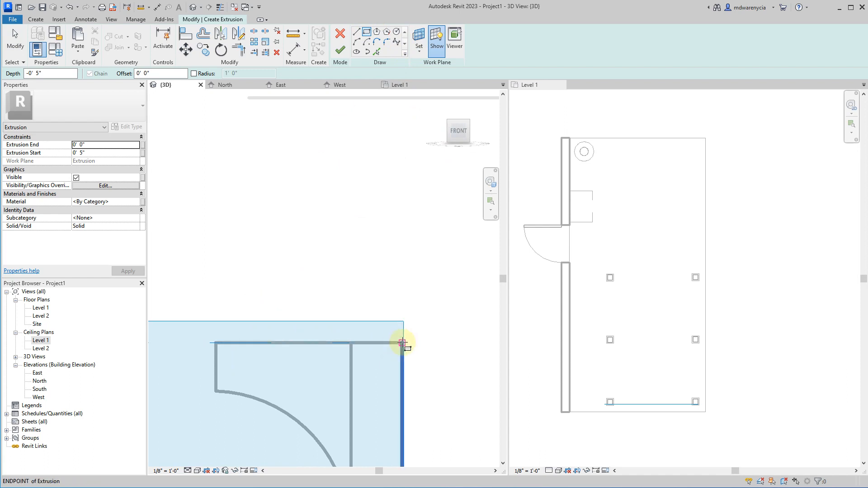
pyautogui.click(402, 343)
pyautogui.click(346, 296)
pyautogui.scroll(-4, 304, 301)
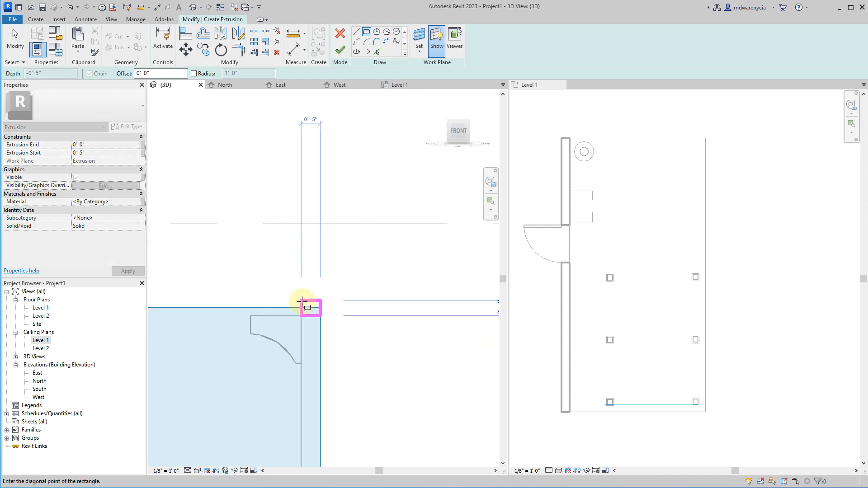
# Try to draw a vertical line of length 1.5 up from the post's top outer corner.
pyautogui.click(356, 32)
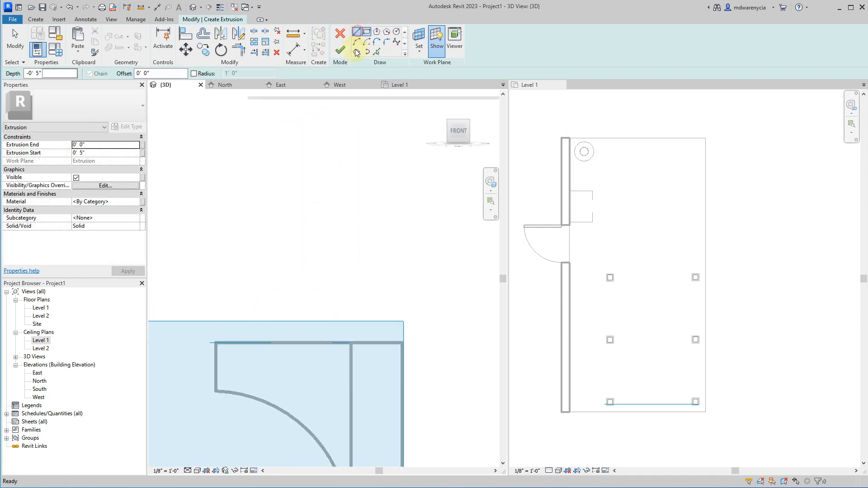
pyautogui.click(401, 342)
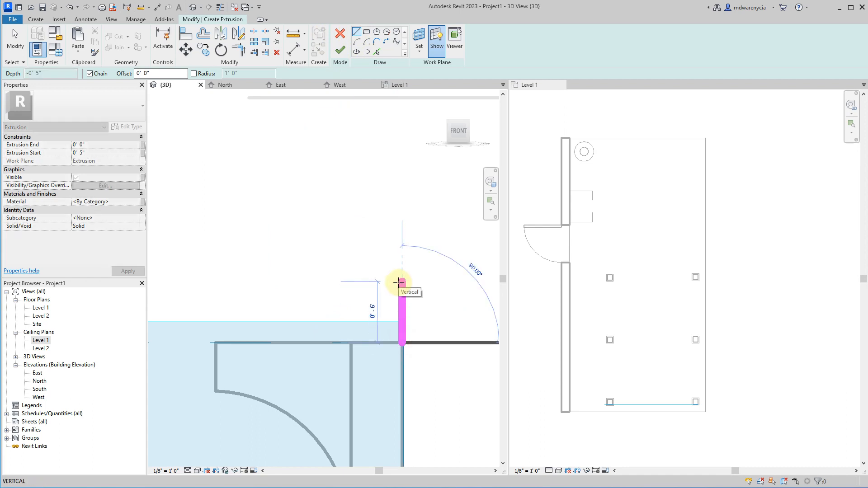
pyautogui.write('1.')
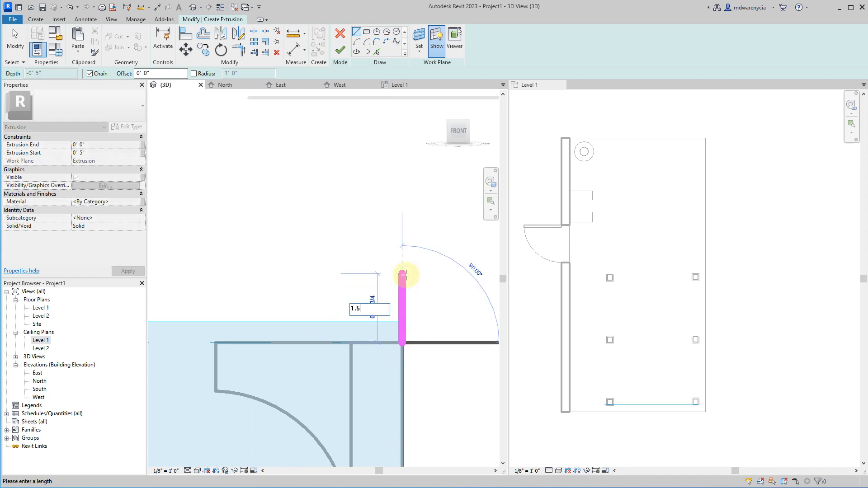
pyautogui.write('5')
pyautogui.press('Return')
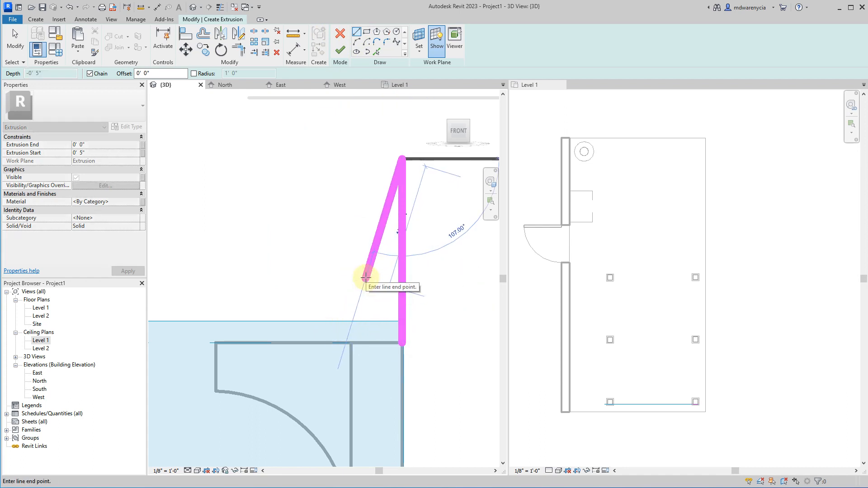
pyautogui.press('Escape')
pyautogui.press('Escape')
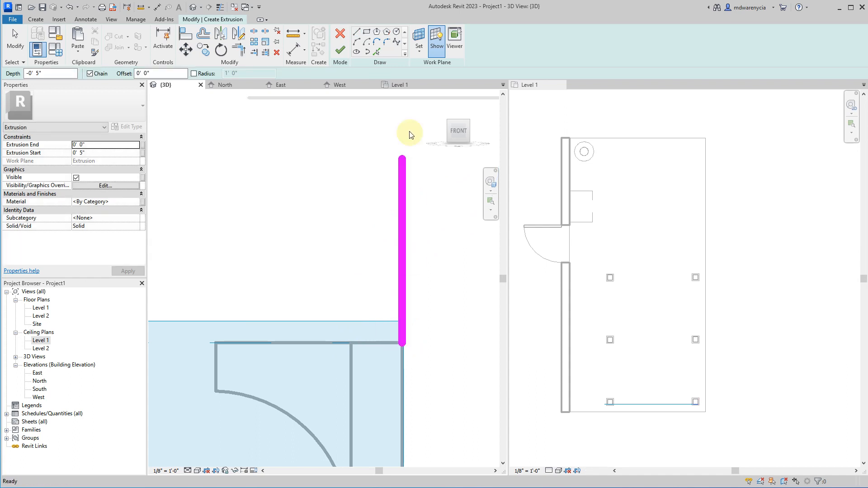
# Draw a closed rectangular profile with lines, 1.5" high and 3.5" wide, starting at the post's top outer corner.
pyautogui.click(356, 32)
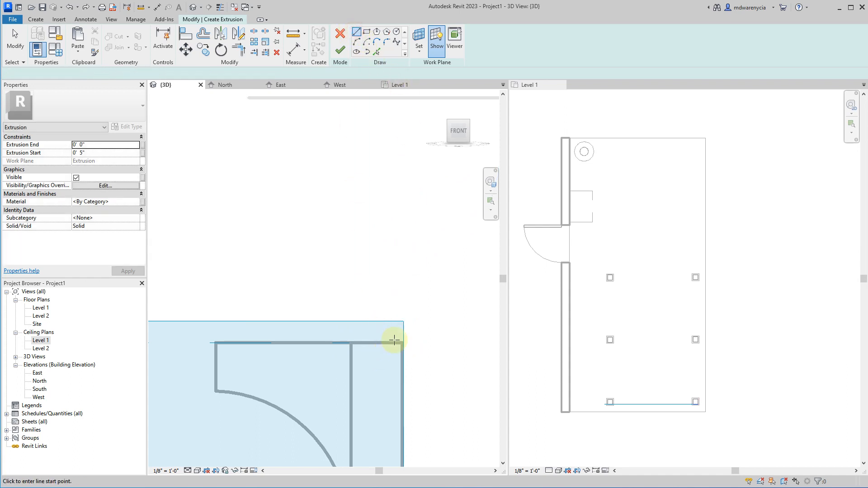
pyautogui.click(401, 343)
pyautogui.write('1.5')
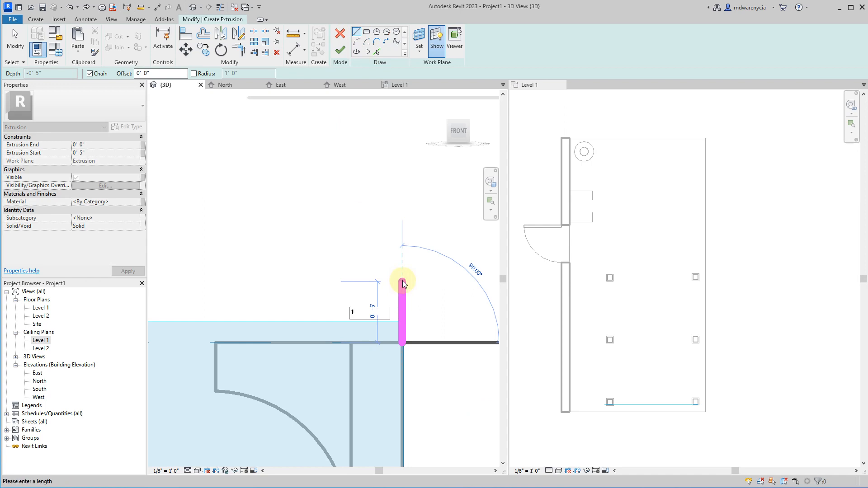
pyautogui.press('Return')
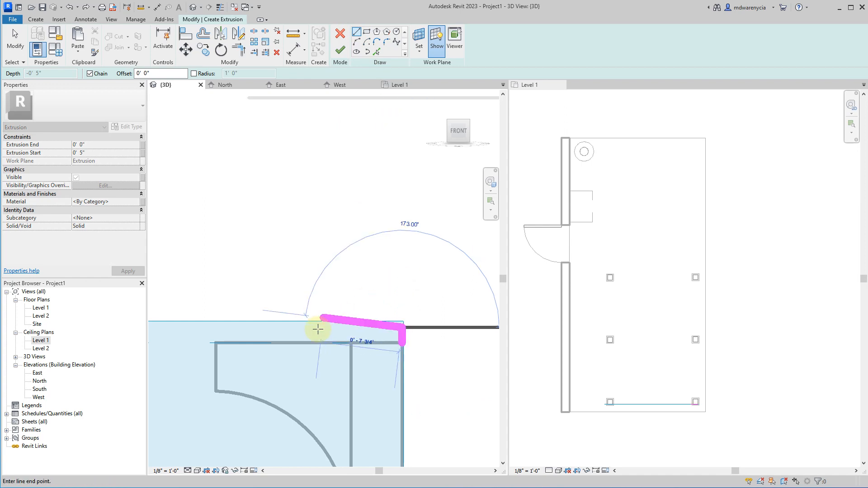
pyautogui.write('3.5"')
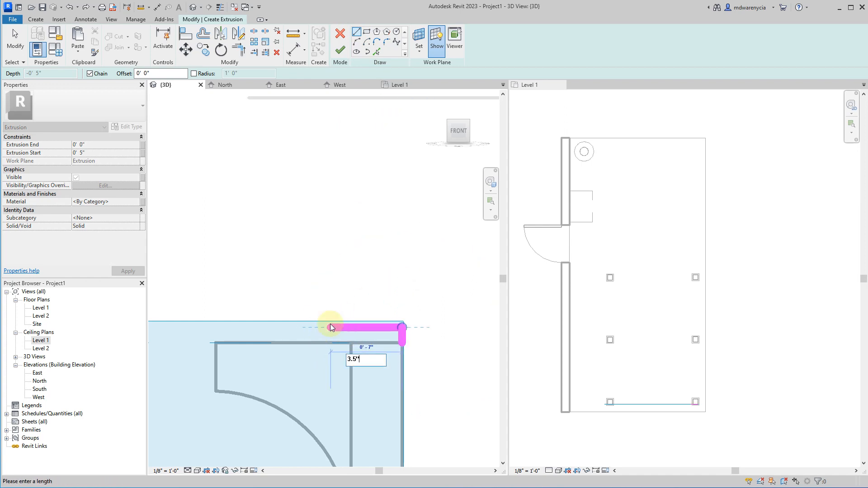
pyautogui.press('Return')
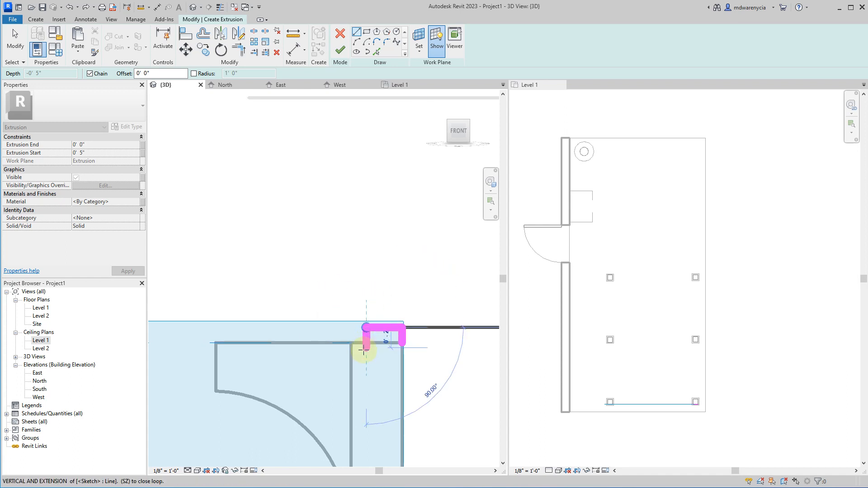
pyautogui.click(369, 344)
pyautogui.click(402, 345)
pyautogui.press('Escape')
pyautogui.press('Escape')
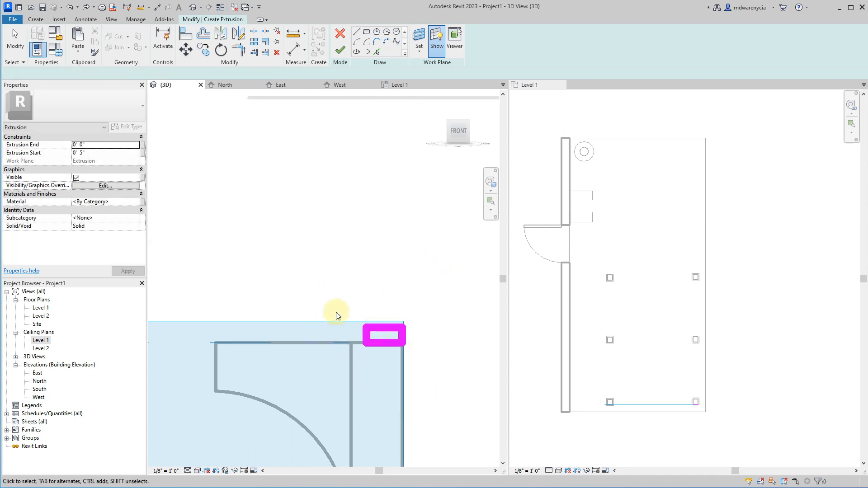
# Select the four lines of the rectangular profile on top of the post and finish the extrusion sketch.
pyautogui.moveTo(339, 306); pyautogui.dragTo(466, 368)
pyautogui.scroll(2, 377, 207)
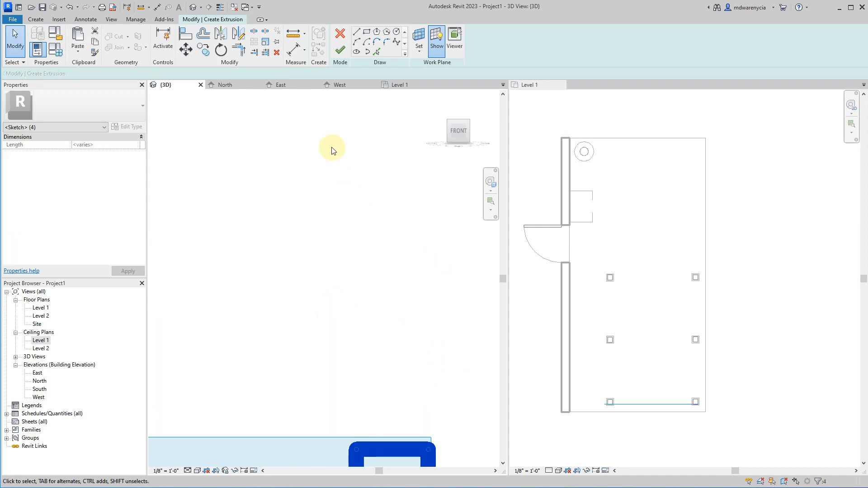
pyautogui.moveTo(327, 263); pyautogui.dragTo(374, 197, button='middle')
pyautogui.scroll(-1, 374, 197)
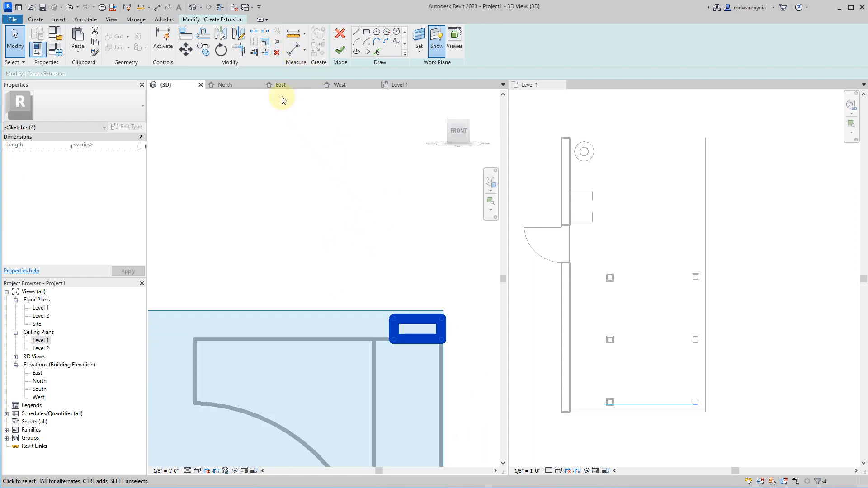
pyautogui.click(342, 248)
pyautogui.press('Tab')
pyautogui.click(407, 343)
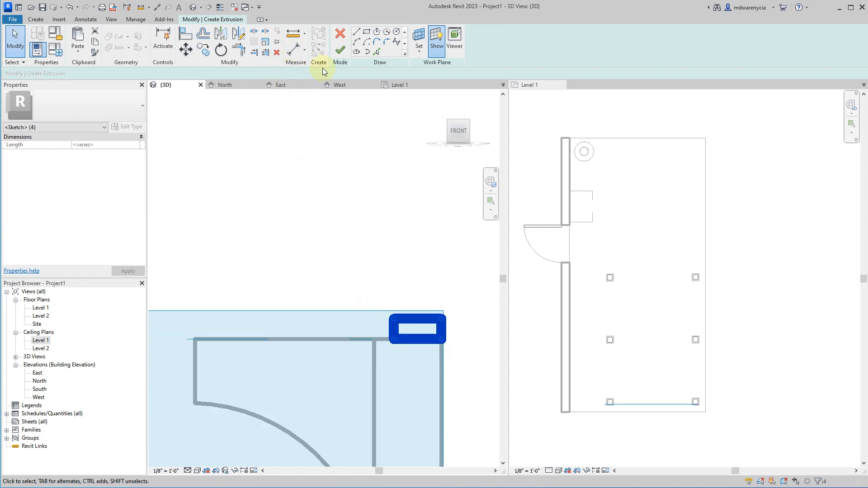
pyautogui.click(340, 51)
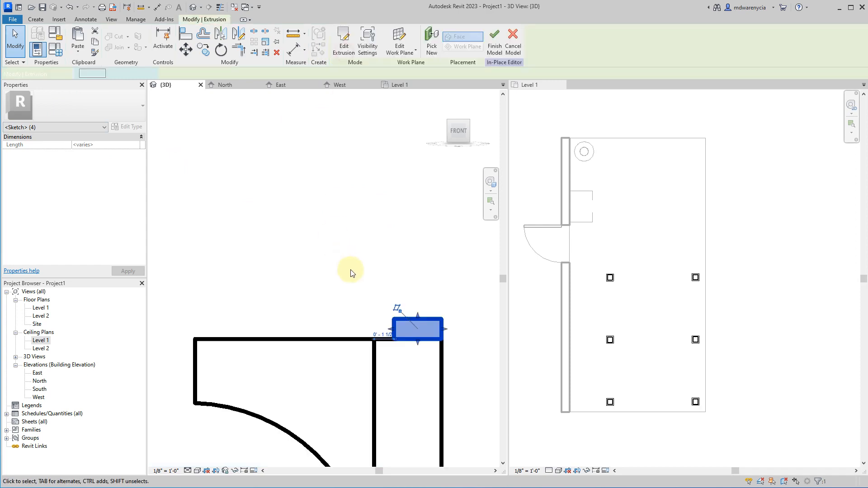
# Set the beam's Extrusion Start to -12' so it runs back over the row of posts.
pyautogui.keyDown('shift'); pyautogui.moveTo(457, 329); pyautogui.dragTo(320, 328, button='middle'); pyautogui.keyUp('shift')
pyautogui.scroll(5, 326, 324)
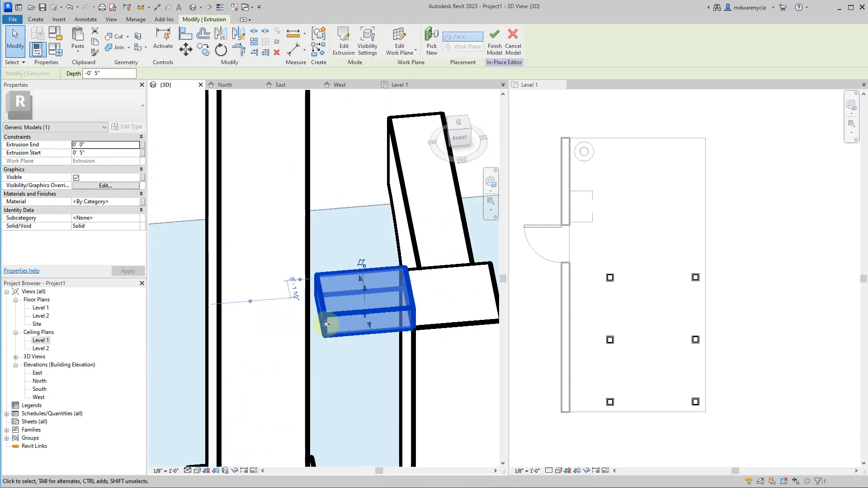
pyautogui.keyDown('shift'); pyautogui.moveTo(289, 364); pyautogui.dragTo(370, 332, button='middle'); pyautogui.keyUp('shift')
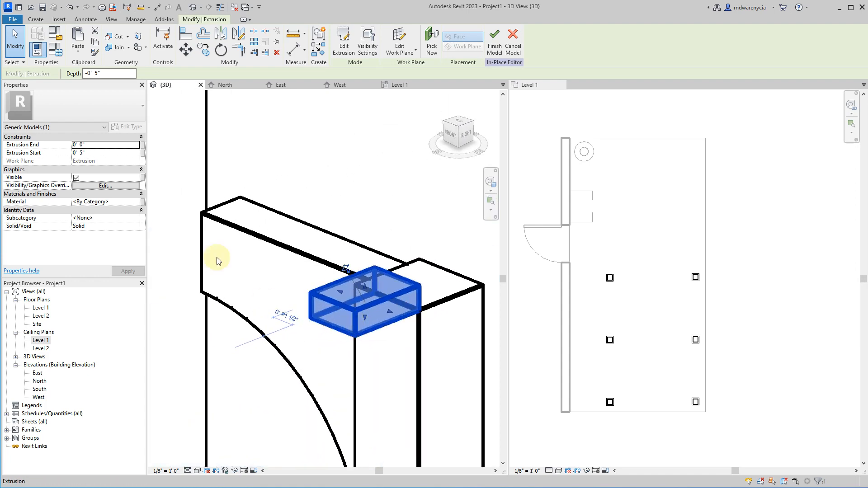
pyautogui.scroll(-6, 291, 317)
pyautogui.scroll(-3, 295, 333)
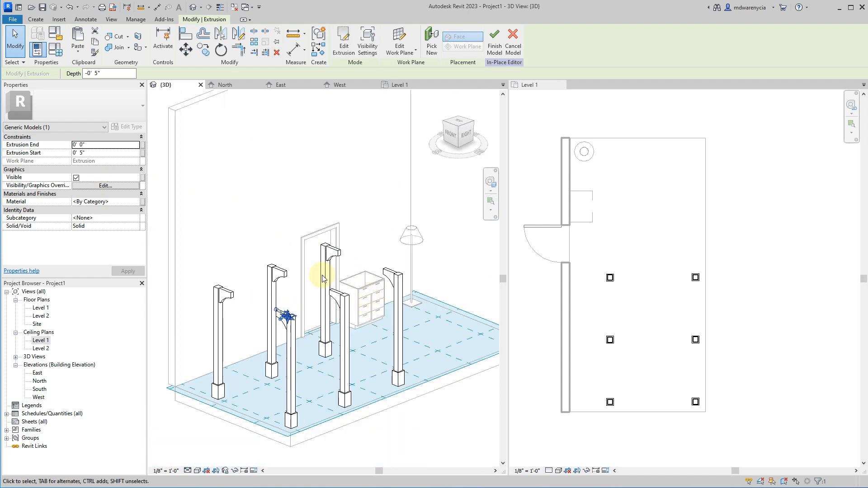
pyautogui.click(108, 153)
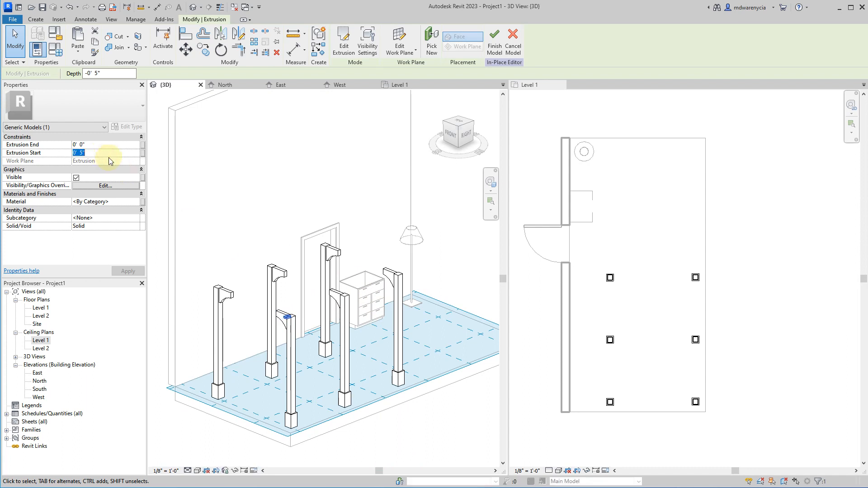
pyautogui.write('=-')
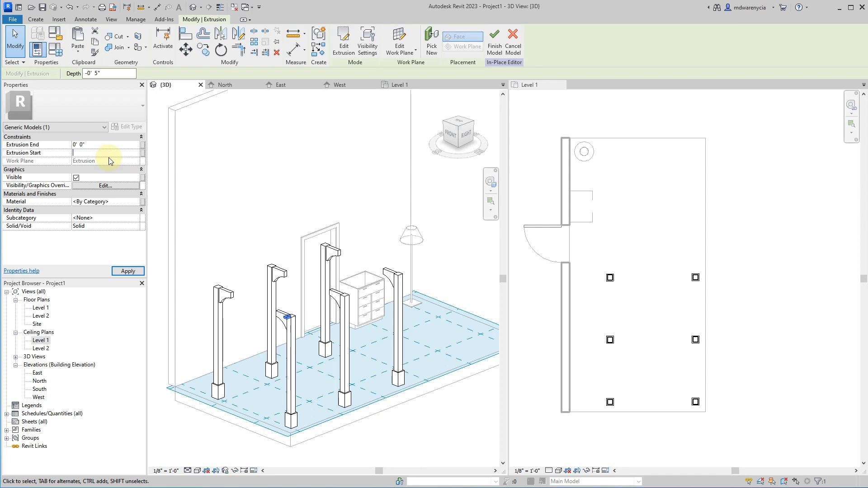
pyautogui.press('BackSpace')
pyautogui.write('12')
pyautogui.press('Return')
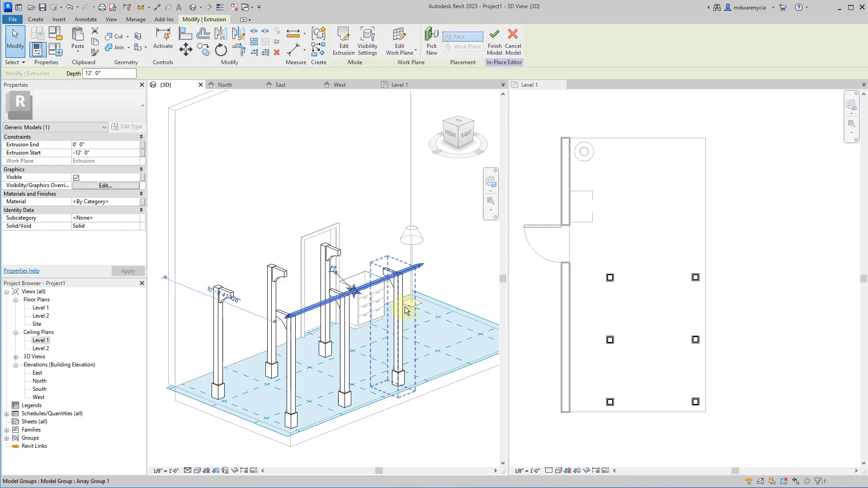
# Pull the beam's overhanging far end back to the last post's outer face, giving an Extrusion Start of -10' 5".
pyautogui.scroll(2, 401, 322)
pyautogui.keyDown('shift'); pyautogui.moveTo(401, 321); pyautogui.dragTo(280, 319, button='middle'); pyautogui.keyUp('shift')
pyautogui.moveTo(350, 301); pyautogui.dragTo(267, 290, button='middle')
pyautogui.scroll(3, 395, 279)
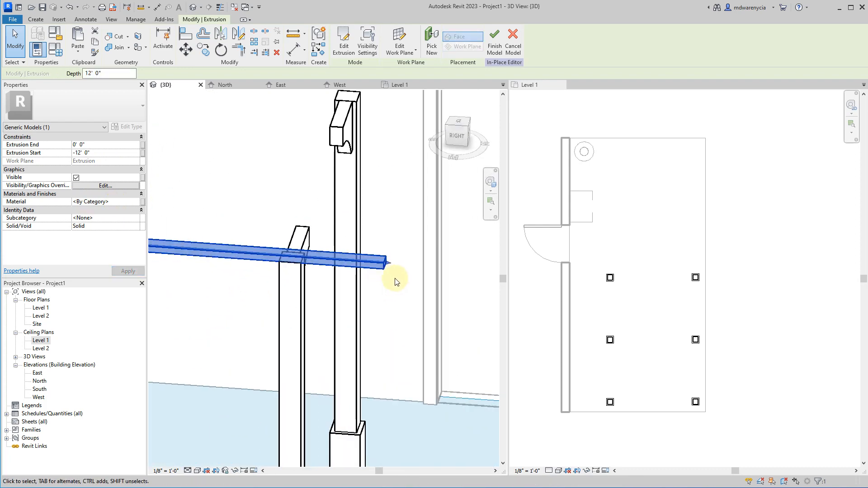
pyautogui.scroll(2, 395, 281)
pyautogui.moveTo(384, 261); pyautogui.dragTo(252, 267)
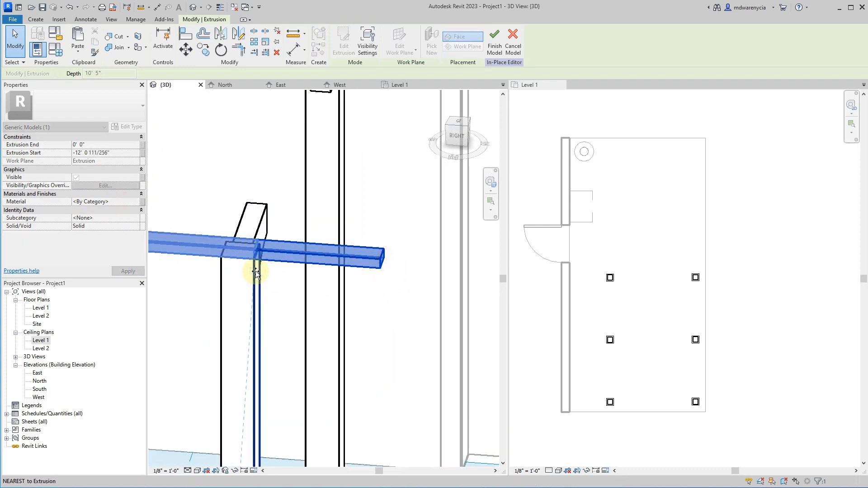
pyautogui.scroll(-2, 379, 357)
pyautogui.keyDown('shift'); pyautogui.moveTo(252, 354); pyautogui.dragTo(389, 349, button='middle'); pyautogui.keyUp('shift')
pyautogui.click(444, 137)
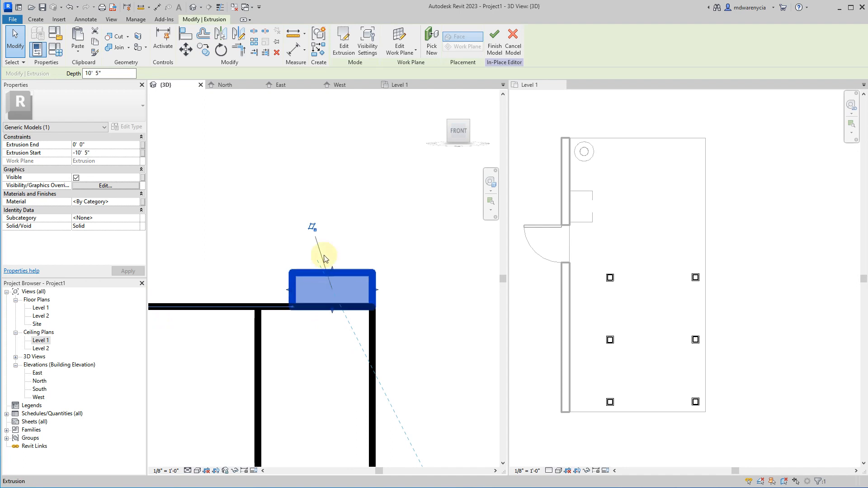
# Array the beam across the top of the posts as a group-and-associate array of 20, spaced slightly more than one beam width apart.
pyautogui.click(254, 42)
pyautogui.scroll(5, 373, 279)
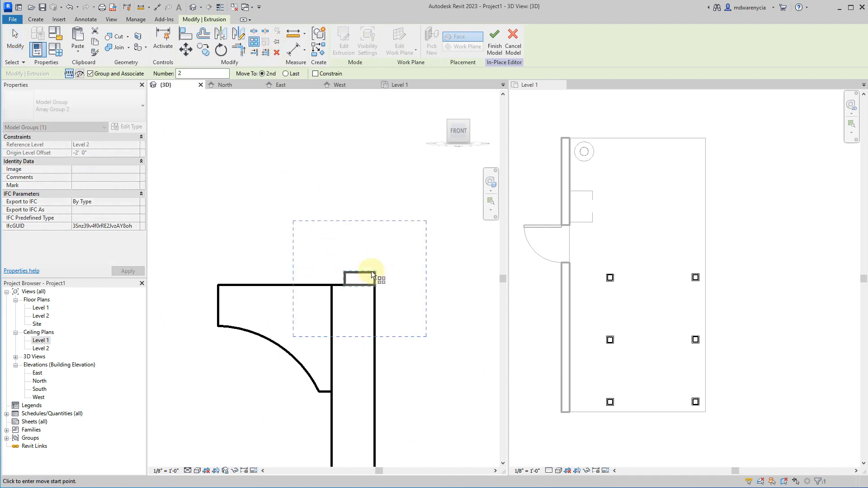
pyautogui.click(362, 282)
pyautogui.scroll(4, 349, 279)
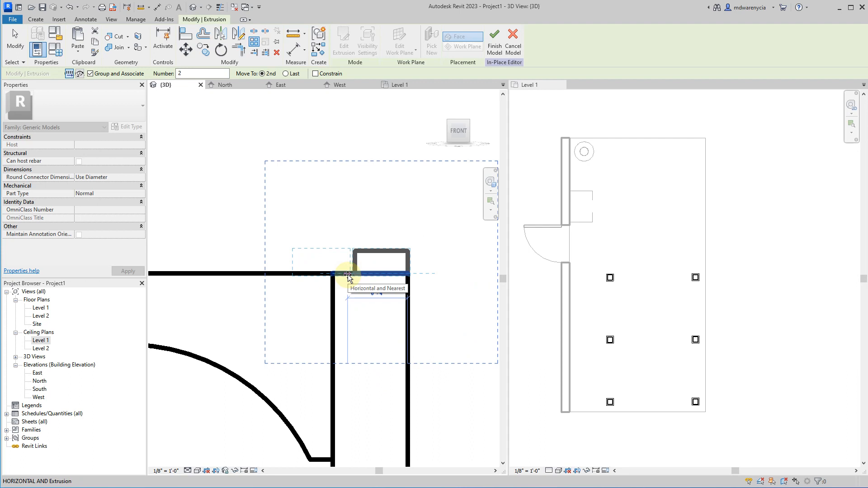
pyautogui.click(347, 276)
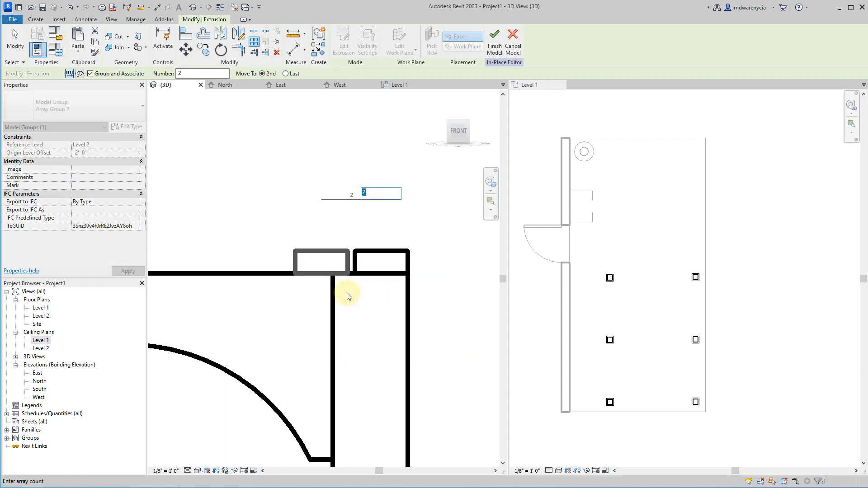
pyautogui.scroll(-4, 347, 296)
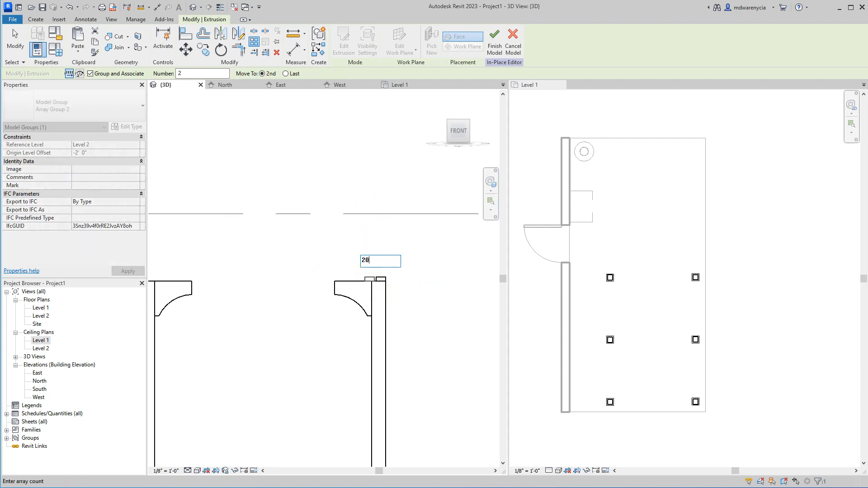
pyautogui.press('Return')
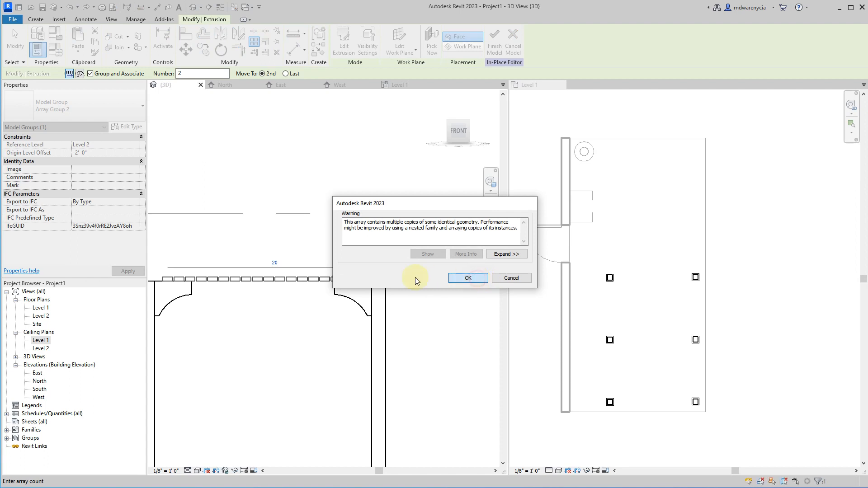
pyautogui.press('Return')
pyautogui.press('Escape')
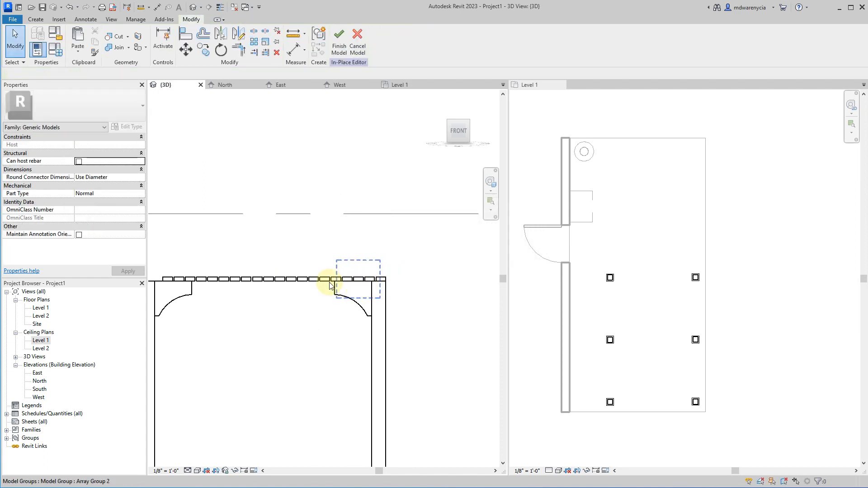
# Finish the in-place model and dismiss the save reminder without saving the project.
pyautogui.scroll(-1, 362, 290)
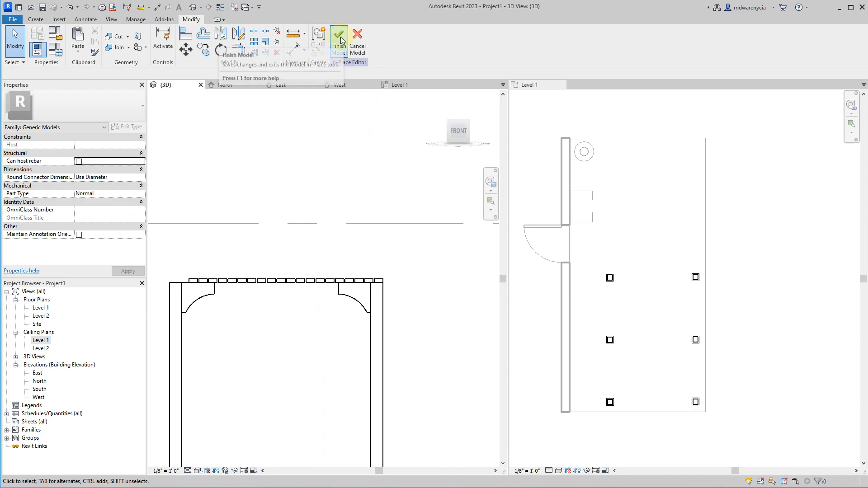
pyautogui.keyDown('shift'); pyautogui.moveTo(285, 233); pyautogui.dragTo(310, 300, button='middle'); pyautogui.keyUp('shift')
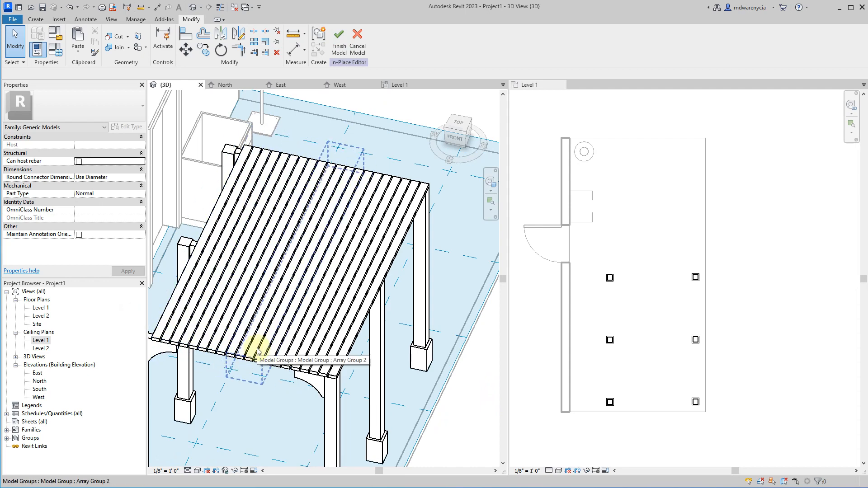
pyautogui.keyDown('shift'); pyautogui.moveTo(210, 354); pyautogui.dragTo(277, 246, button='middle'); pyautogui.keyUp('shift')
pyautogui.scroll(5, 381, 266)
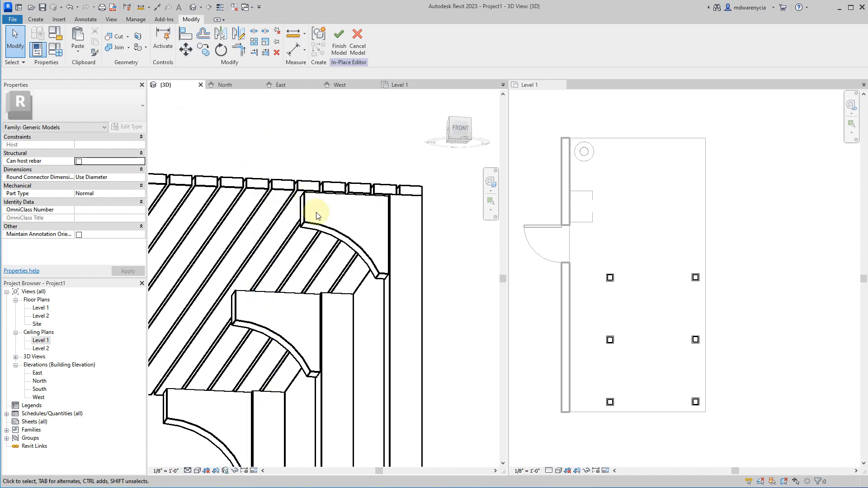
pyautogui.scroll(-8, 277, 248)
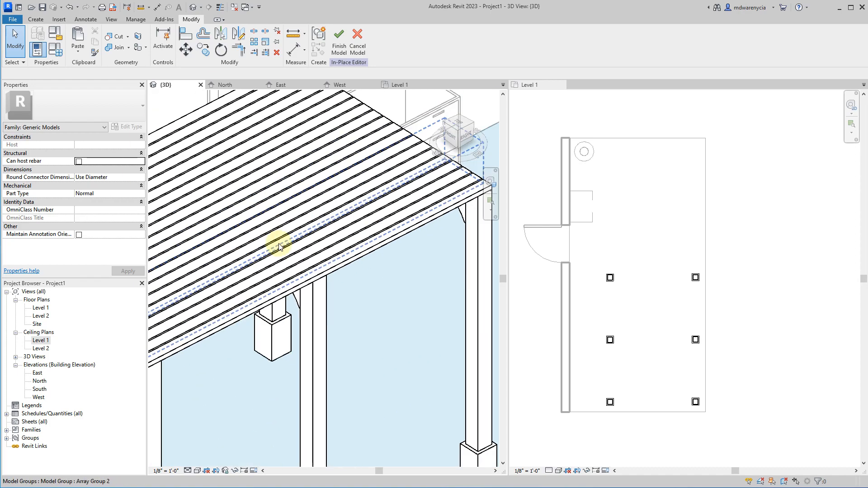
pyautogui.scroll(3, 264, 232)
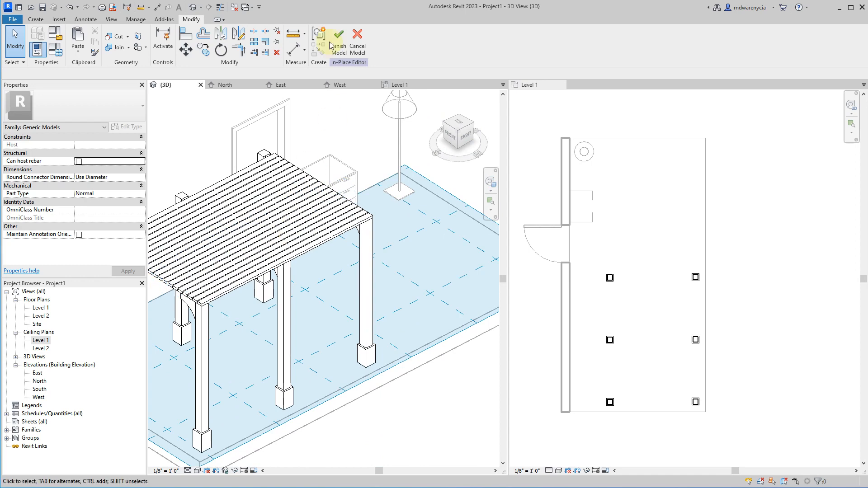
pyautogui.click(343, 50)
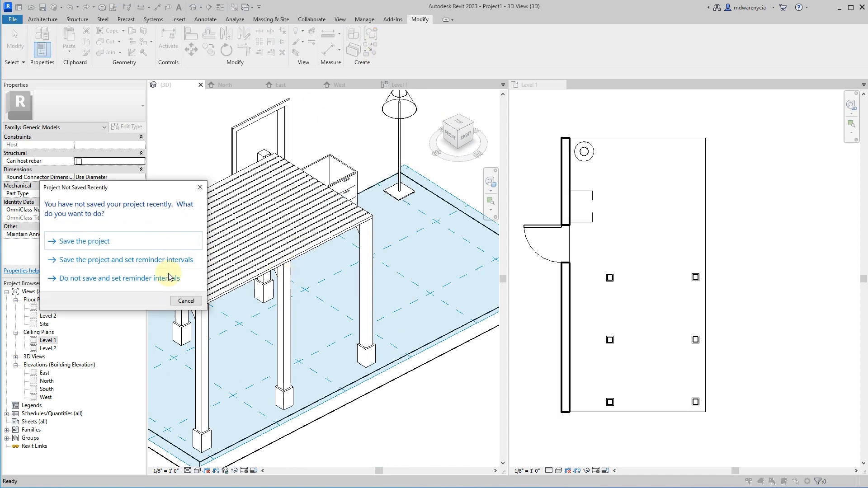
pyautogui.click(187, 302)
pyautogui.click(310, 360)
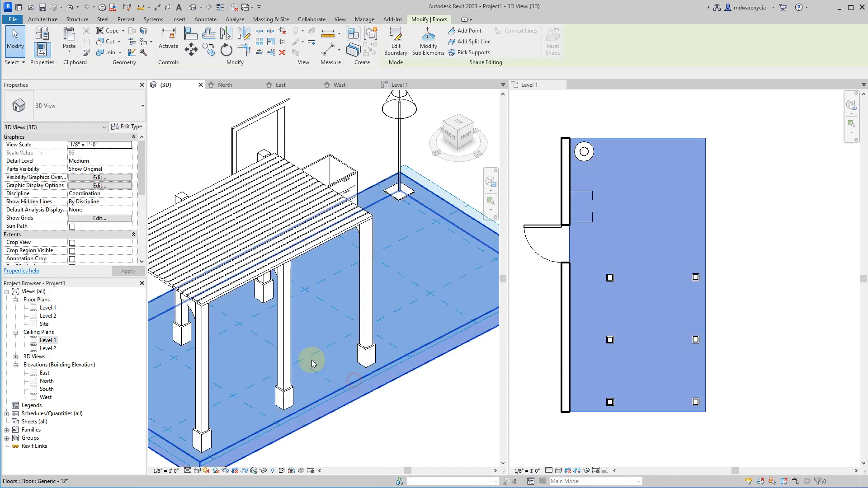
pyautogui.click(289, 356)
pyautogui.keyDown('shift'); pyautogui.moveTo(284, 385); pyautogui.dragTo(429, 312, button='middle'); pyautogui.keyUp('shift')
pyautogui.click(411, 342)
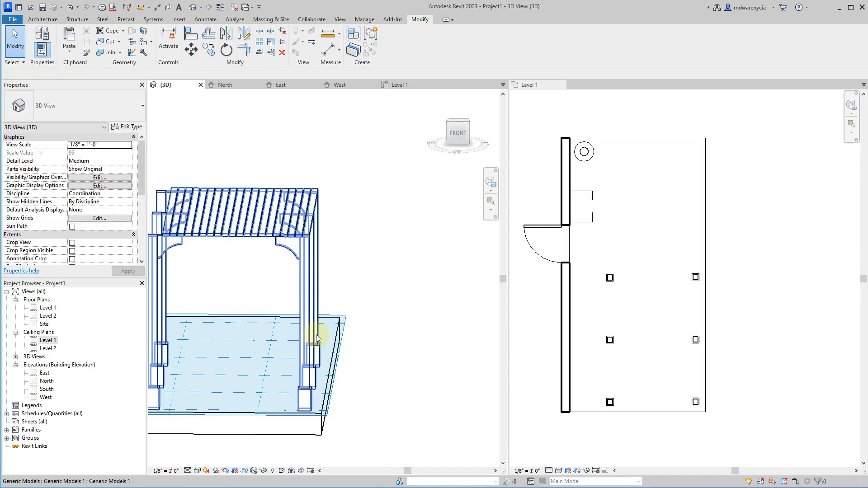
pyautogui.scroll(3, 268, 251)
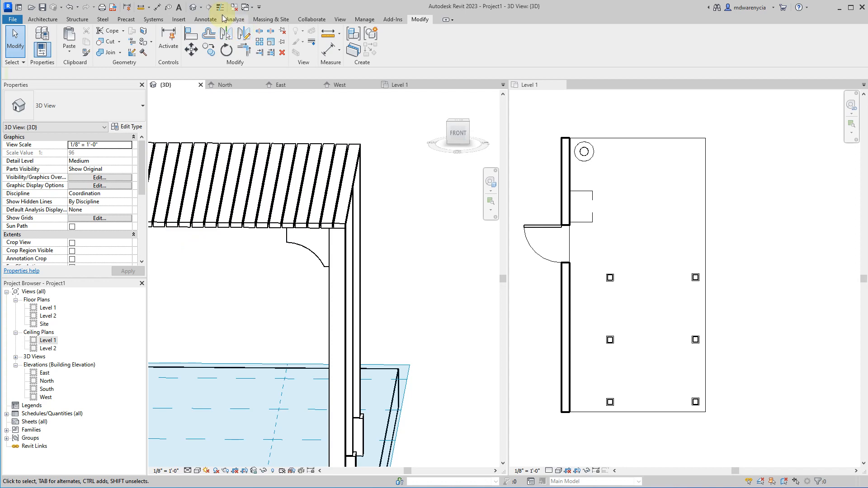
# Look through the family categories available for a new in-place component, then cancel without choosing one.
pyautogui.click(43, 19)
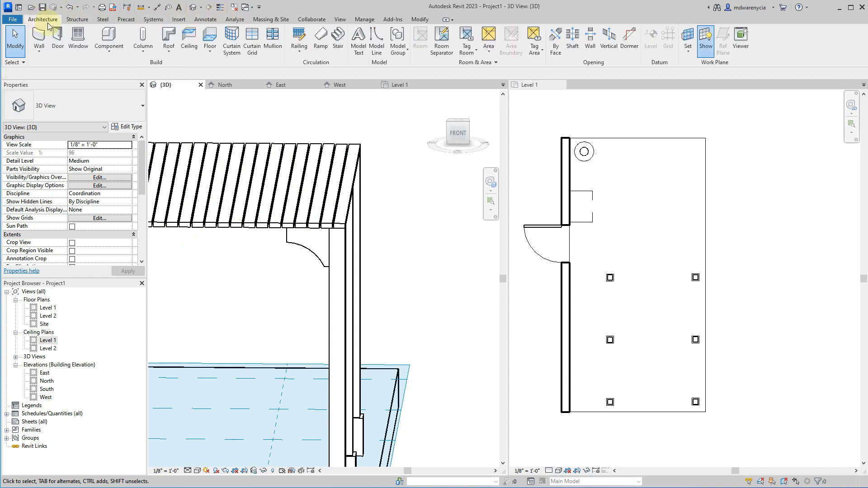
pyautogui.click(115, 49)
pyautogui.click(113, 87)
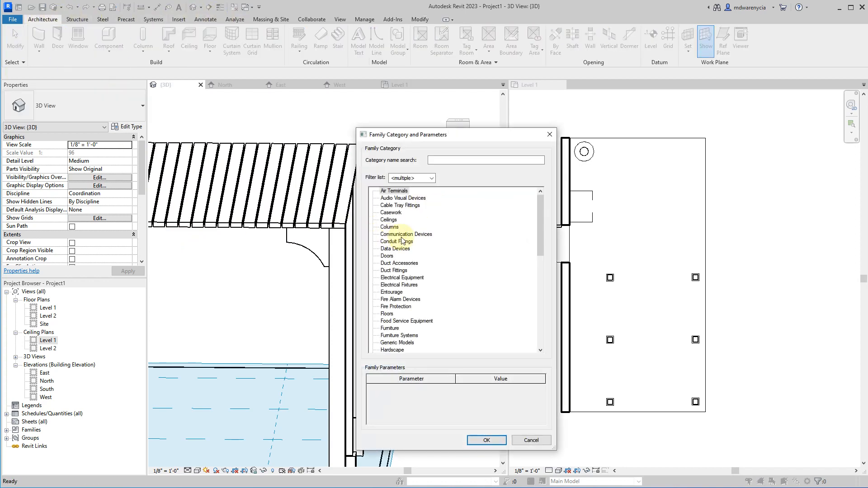
pyautogui.scroll(-7, 437, 287)
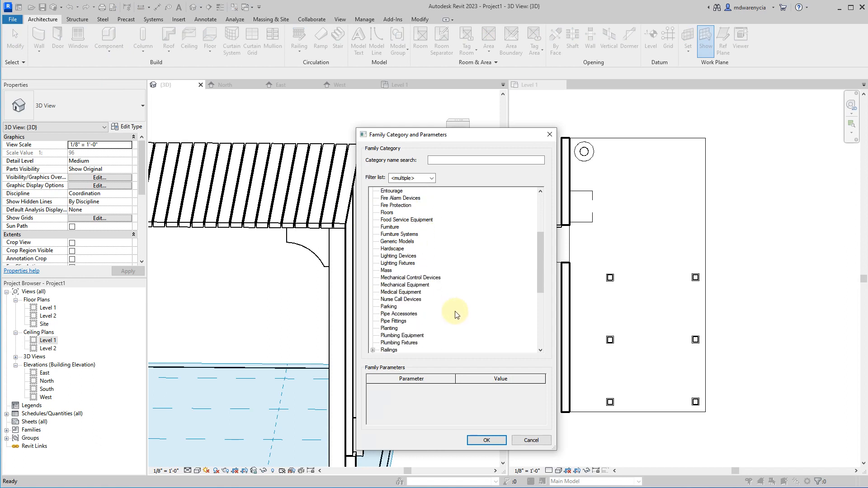
pyautogui.scroll(-5, 441, 280)
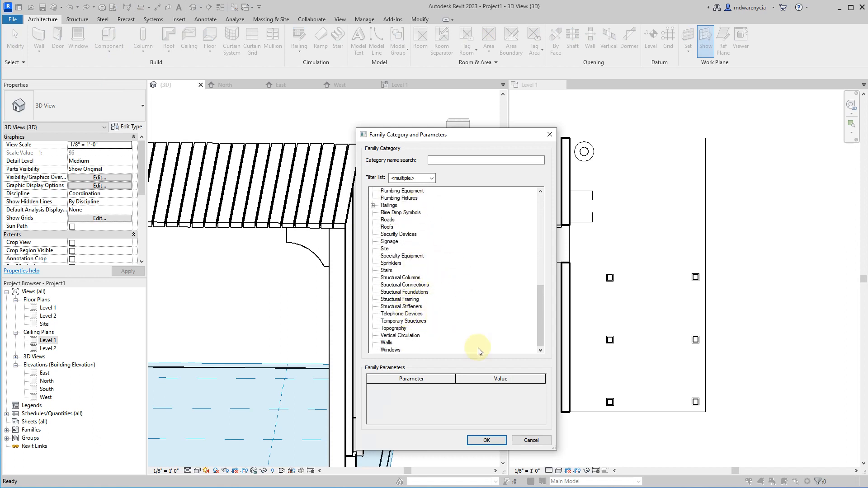
pyautogui.click(536, 443)
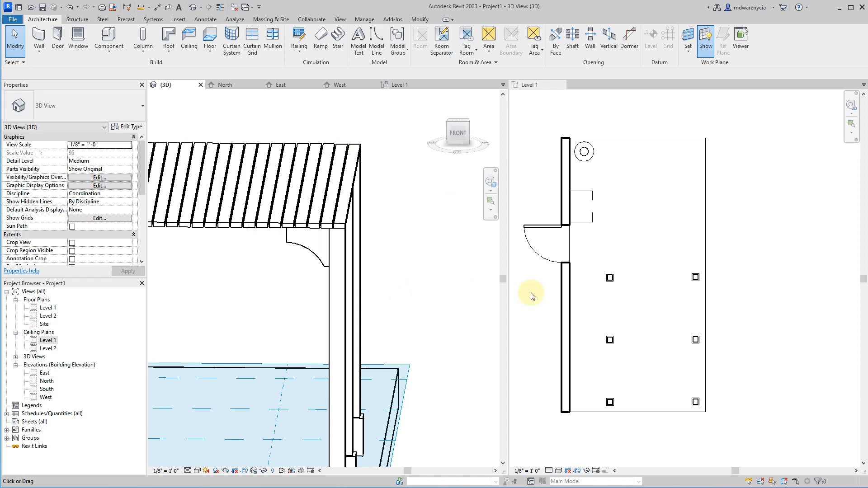
# Start a model text element for an empty area of the Level 1 floor plan and move its text entry dialog aside.
pyautogui.click(716, 187)
pyautogui.scroll(2, 716, 169)
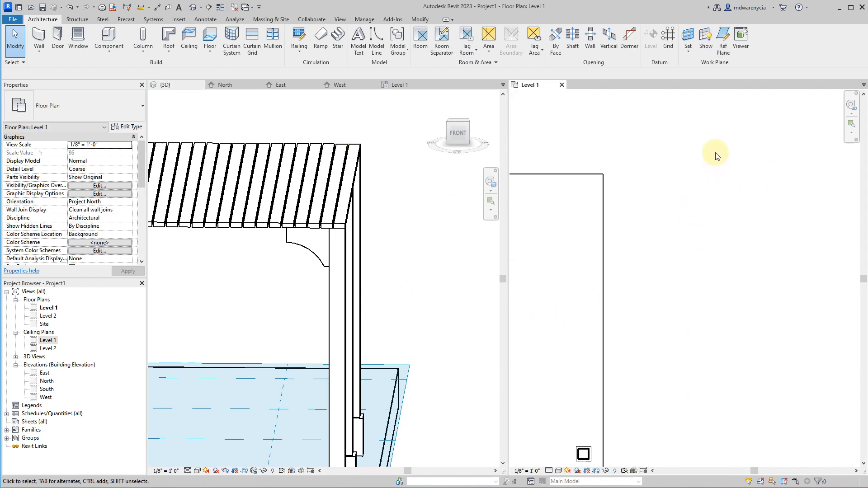
pyautogui.moveTo(714, 152); pyautogui.dragTo(802, 258, button='middle')
pyautogui.moveTo(627, 159); pyautogui.dragTo(744, 254, button='middle')
pyautogui.scroll(1, 722, 194)
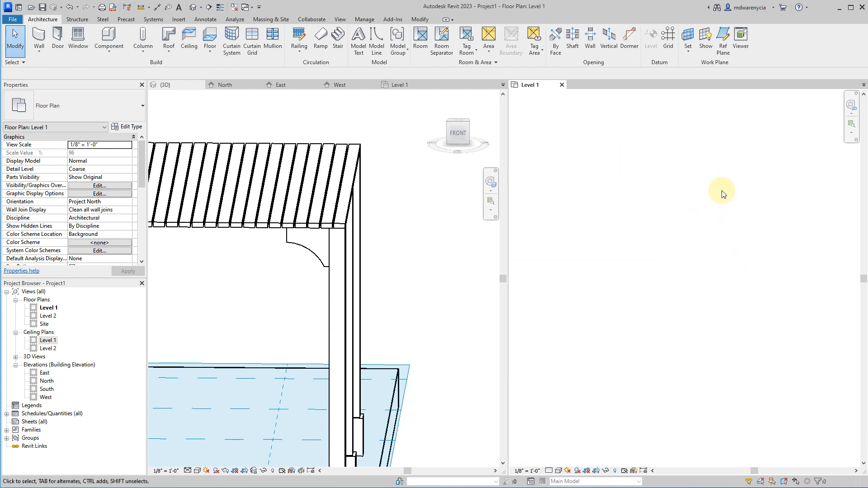
pyautogui.click(366, 47)
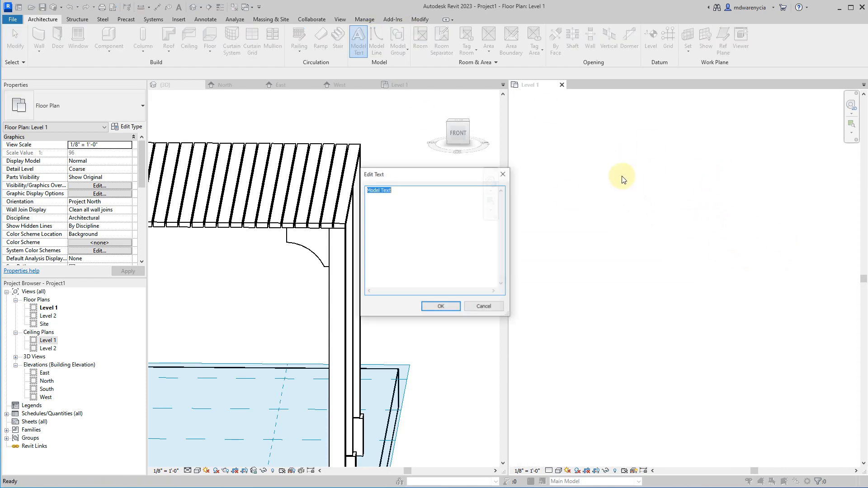
pyautogui.moveTo(412, 182); pyautogui.dragTo(625, 187)
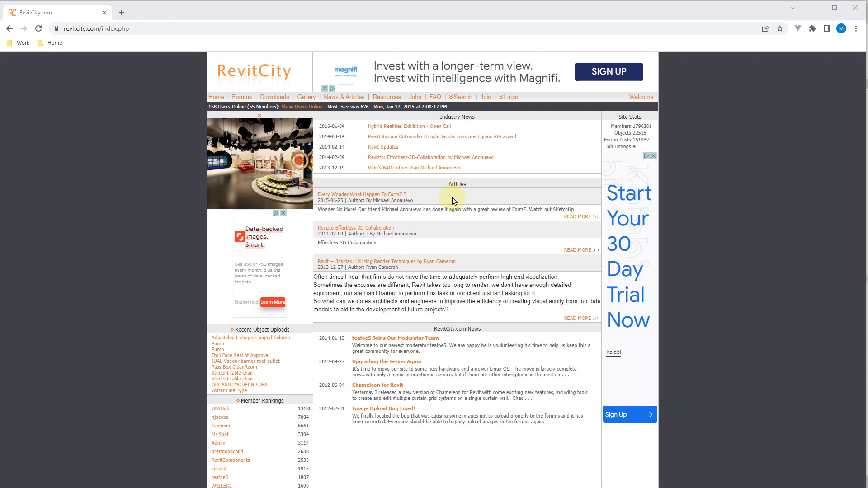
# Open RevitCity's downloads page in the browser and look through its MasterFormat 04 category tree.
pyautogui.click(272, 97)
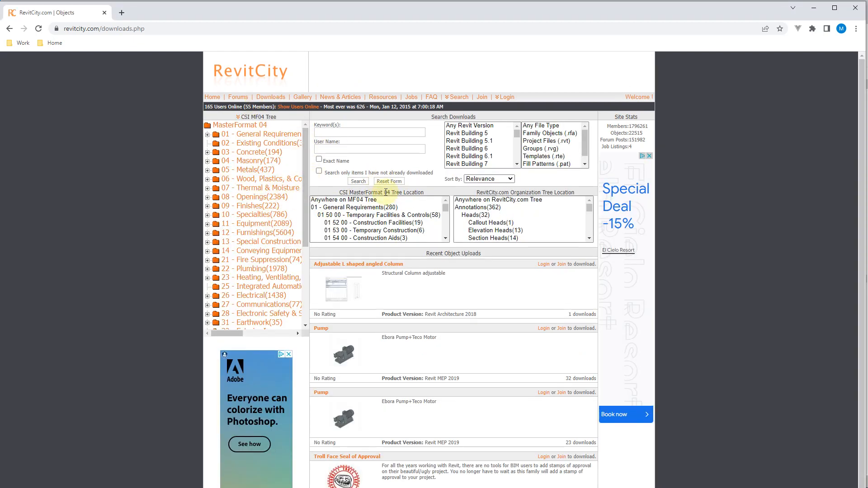
pyautogui.scroll(-3, 281, 201)
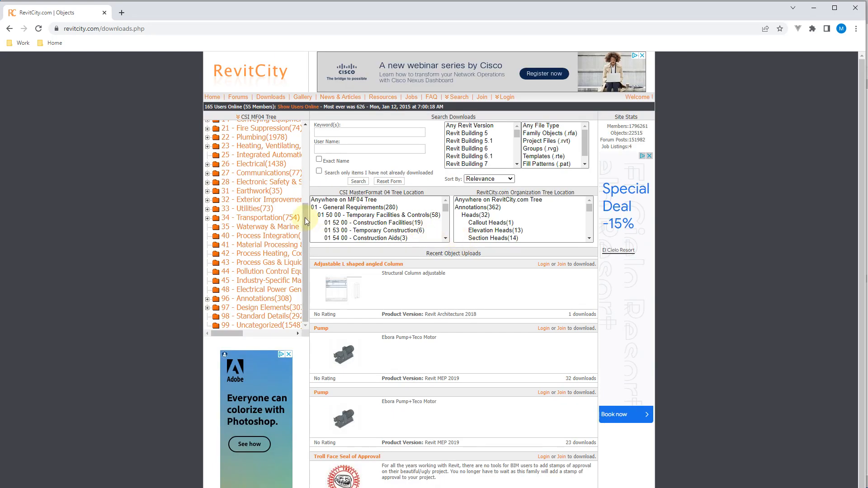
pyautogui.scroll(5, 299, 222)
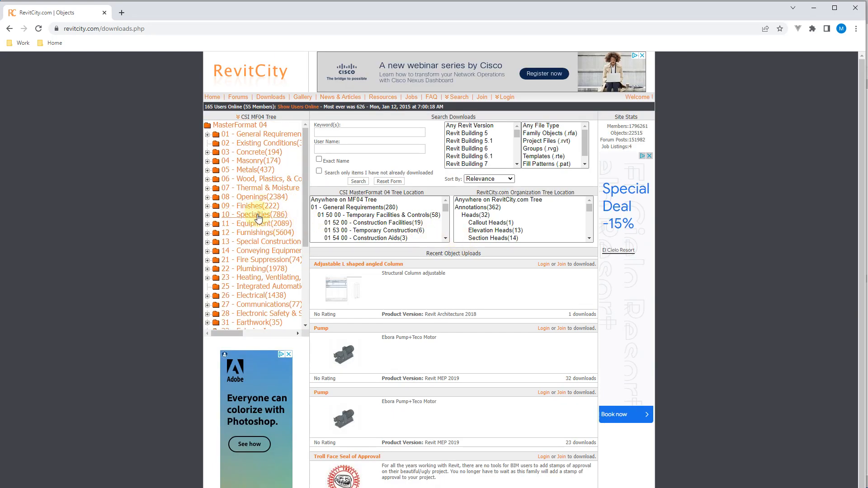
pyautogui.scroll(-2, 258, 219)
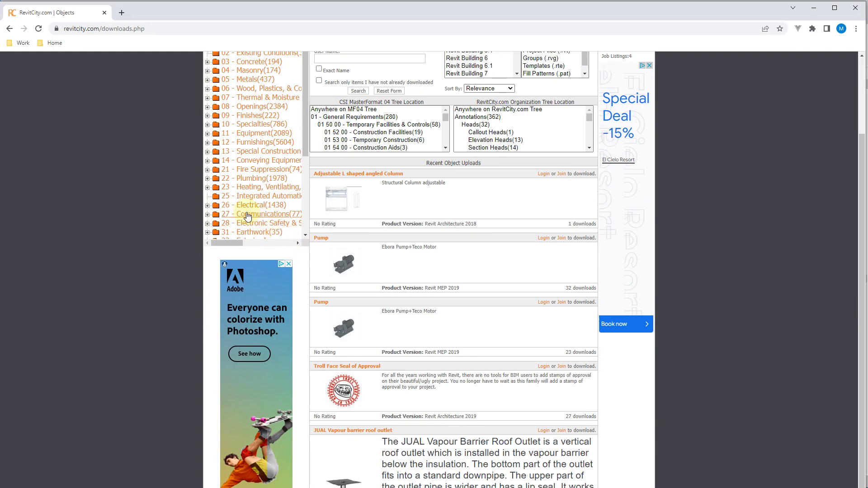
pyautogui.scroll(2, 247, 216)
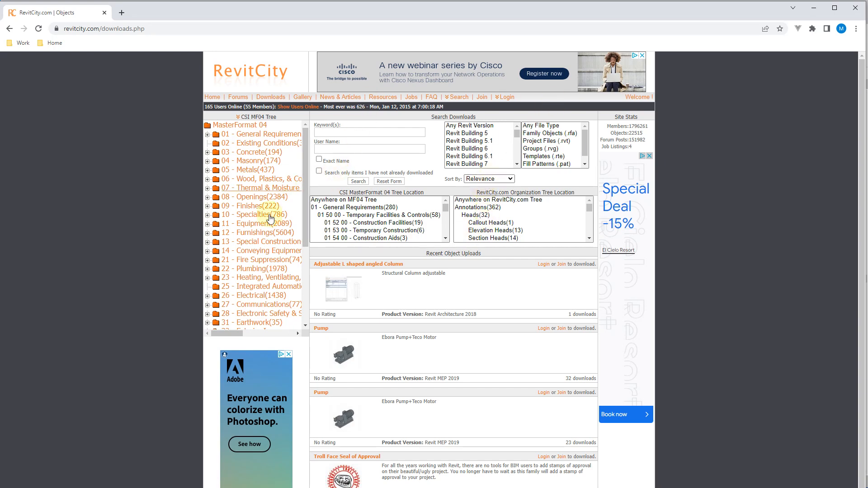
pyautogui.scroll(-3, 268, 226)
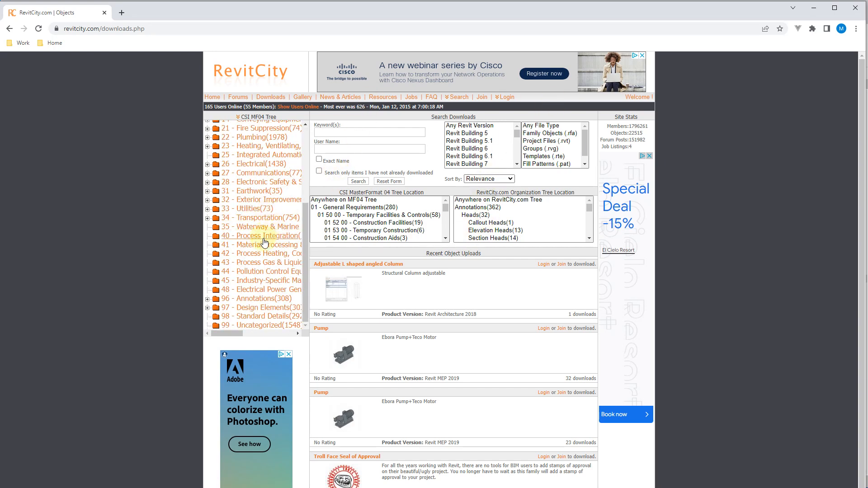
pyautogui.scroll(3, 280, 244)
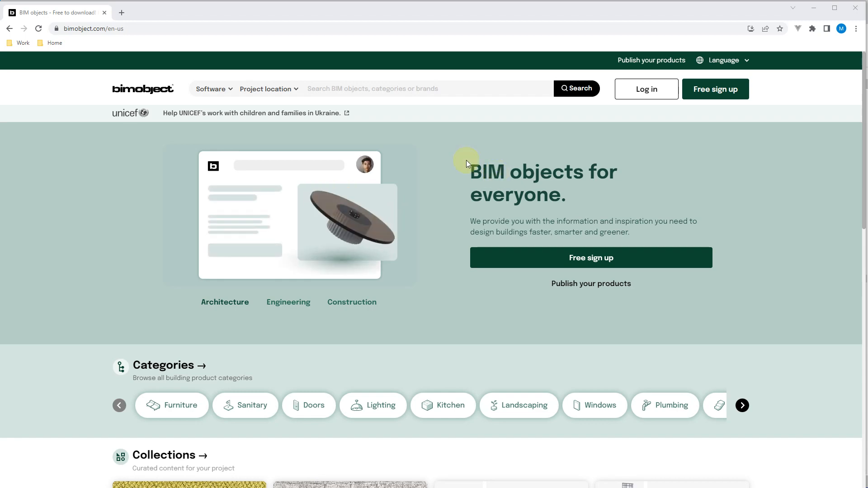
# Browse bimobject's trending products and examine the product page of the STRADA C/E 120 RH MATT WHITE IC shower.
pyautogui.scroll(-10, 573, 259)
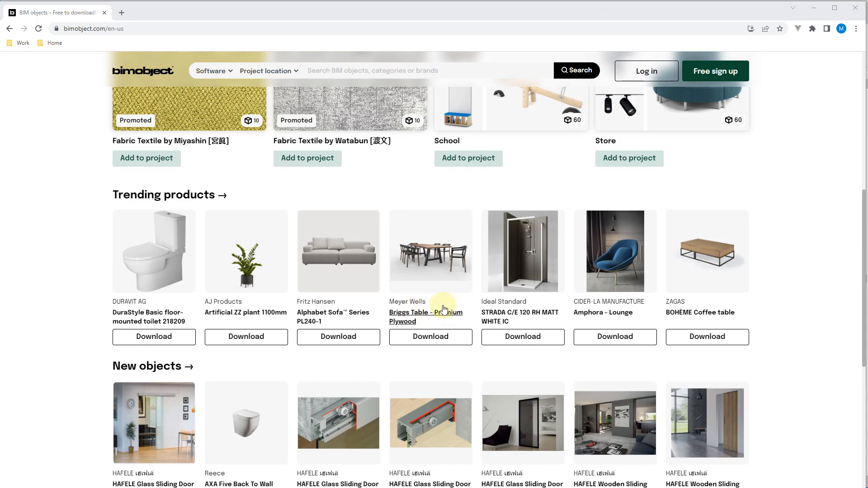
pyautogui.scroll(2, 445, 307)
pyautogui.scroll(-1, 497, 330)
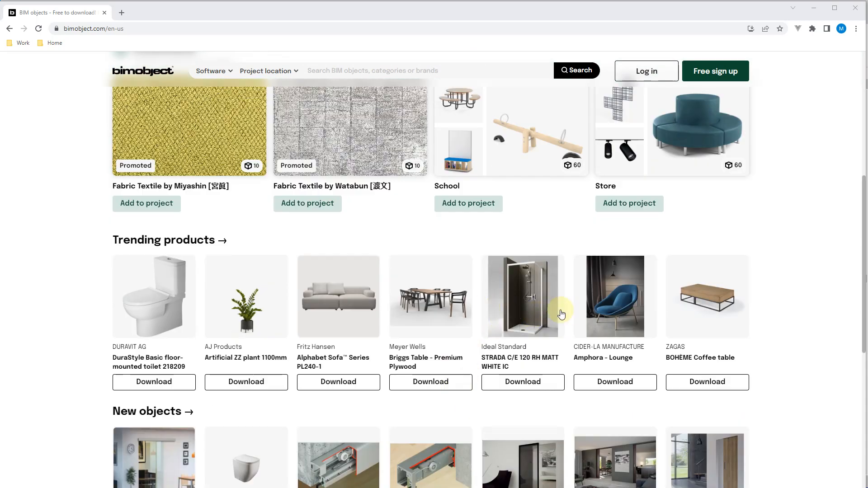
pyautogui.click(532, 317)
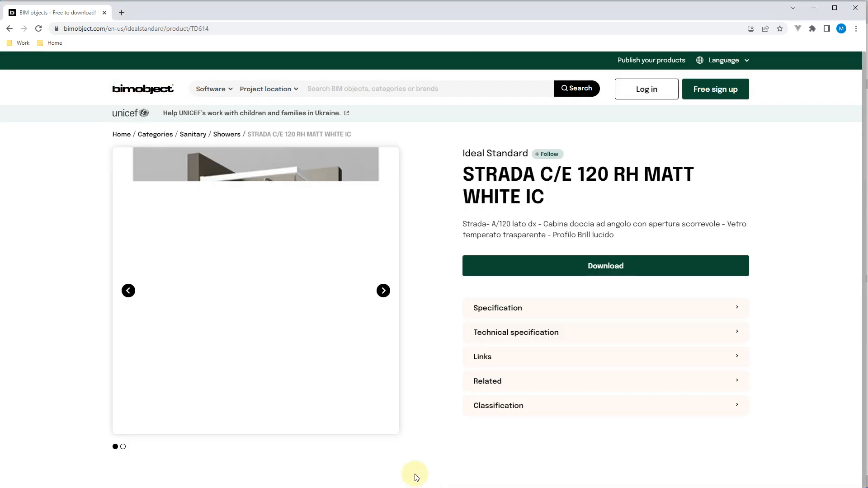
pyautogui.scroll(-4, 441, 427)
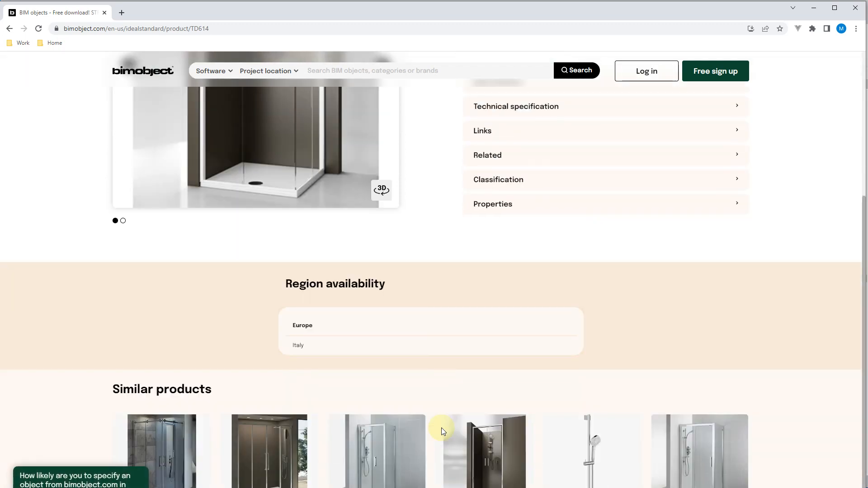
# Request the download of the STRADA C/E 120 RH shower and dismiss the sign-up prompt to return to its product page.
pyautogui.scroll(-2, 441, 428)
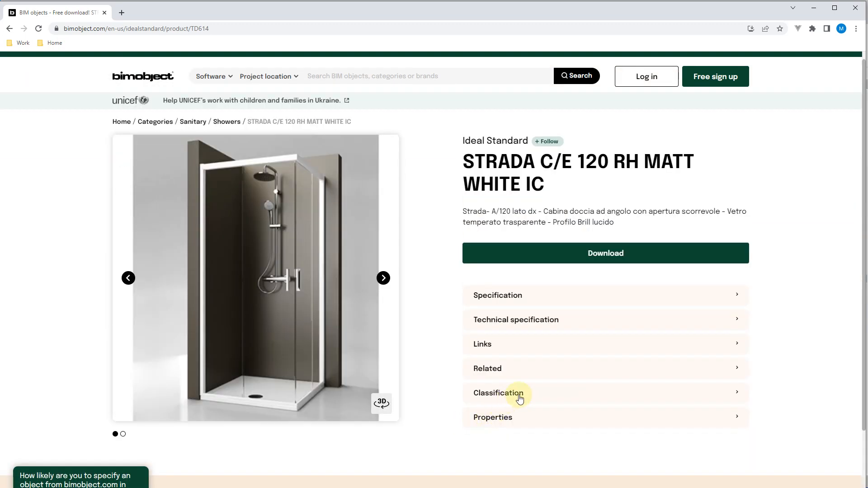
pyautogui.click(610, 258)
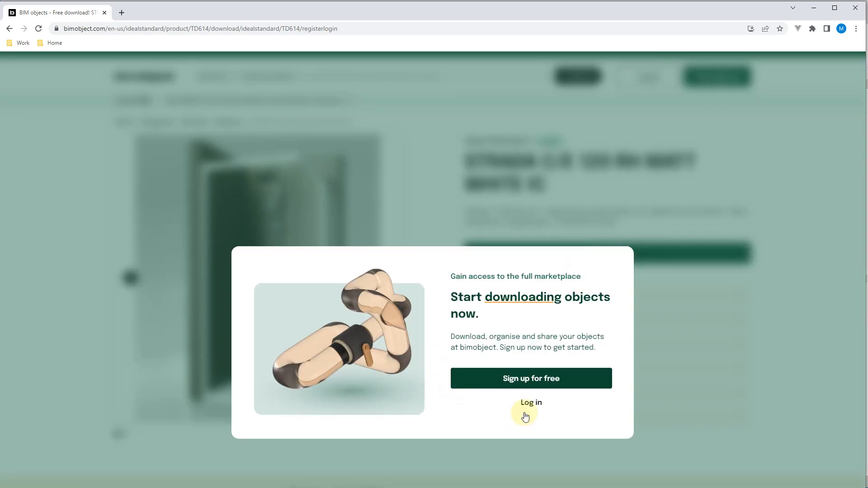
pyautogui.click(682, 275)
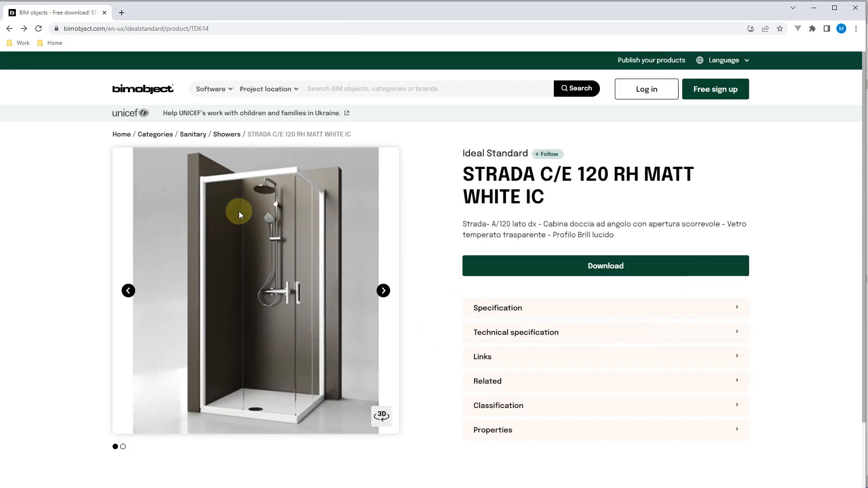
# Filter bimobject's catalogue by Revit software, search for "bed" and look through the first page of results.
pyautogui.click(201, 90)
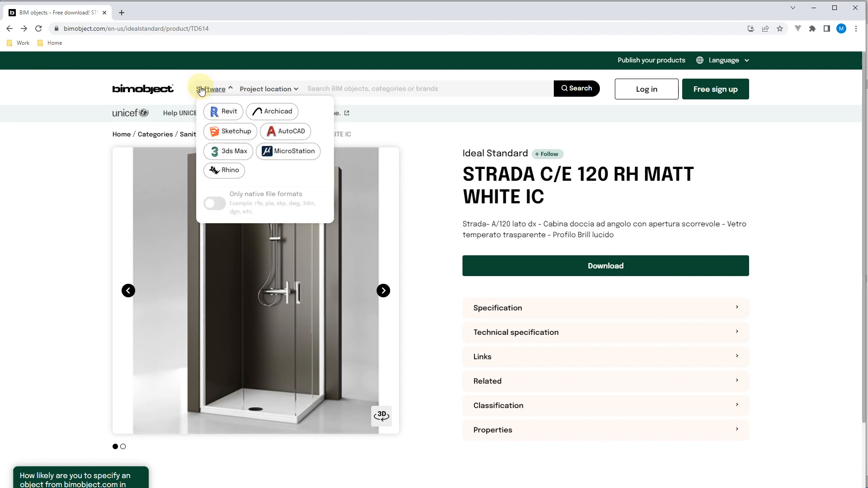
pyautogui.click(225, 111)
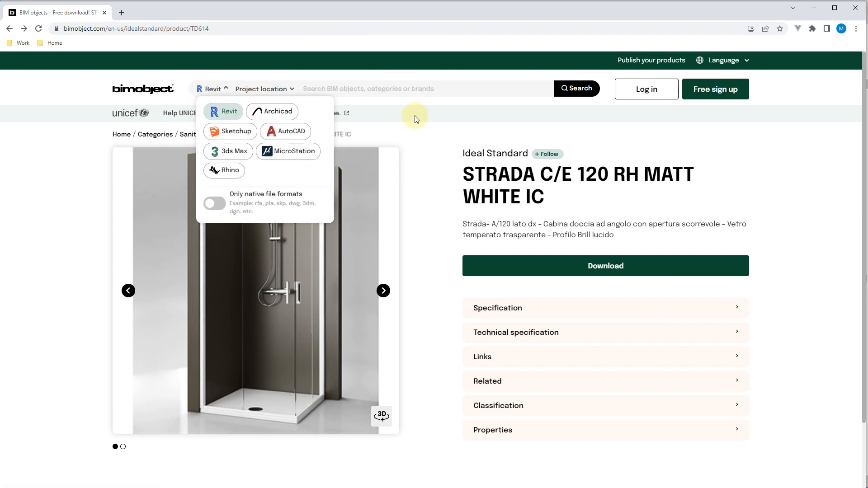
pyautogui.click(377, 92)
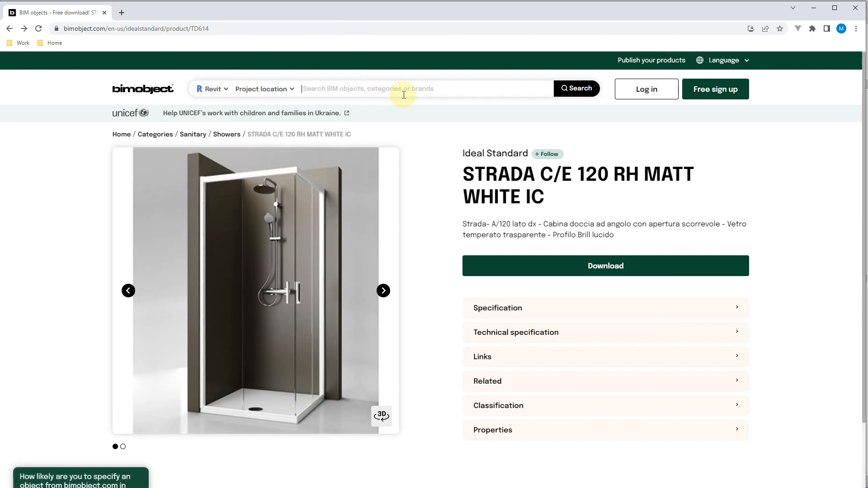
pyautogui.write('bed')
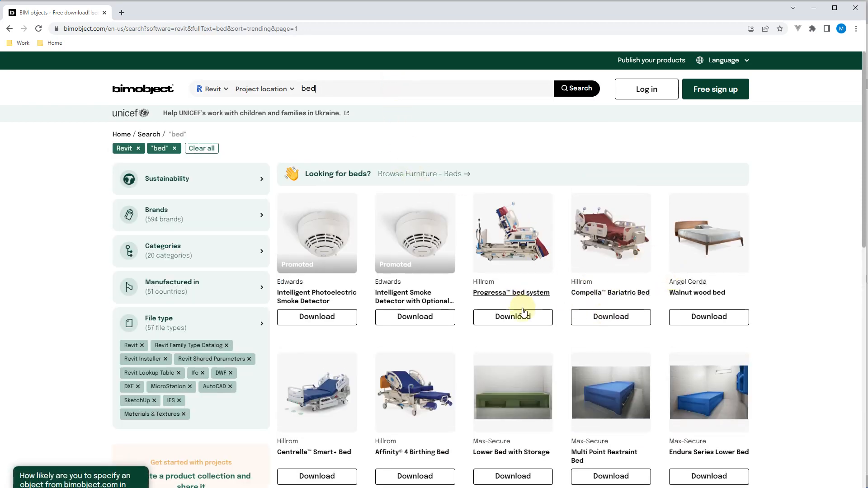
pyautogui.scroll(-7, 464, 310)
pyautogui.scroll(1, 391, 304)
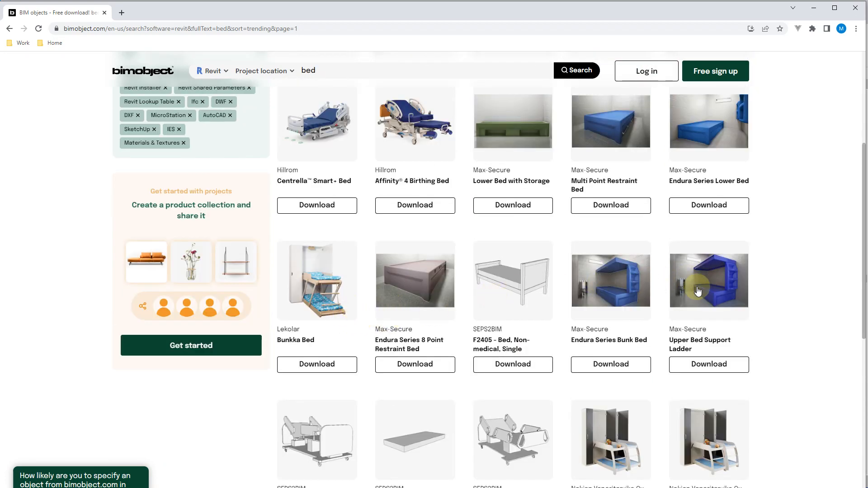
pyautogui.scroll(-6, 519, 358)
pyautogui.scroll(-8, 444, 342)
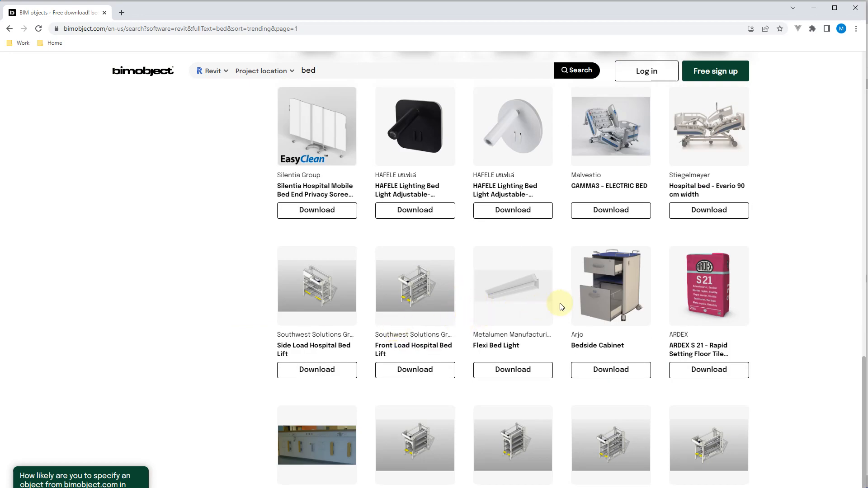
pyautogui.scroll(-5, 555, 331)
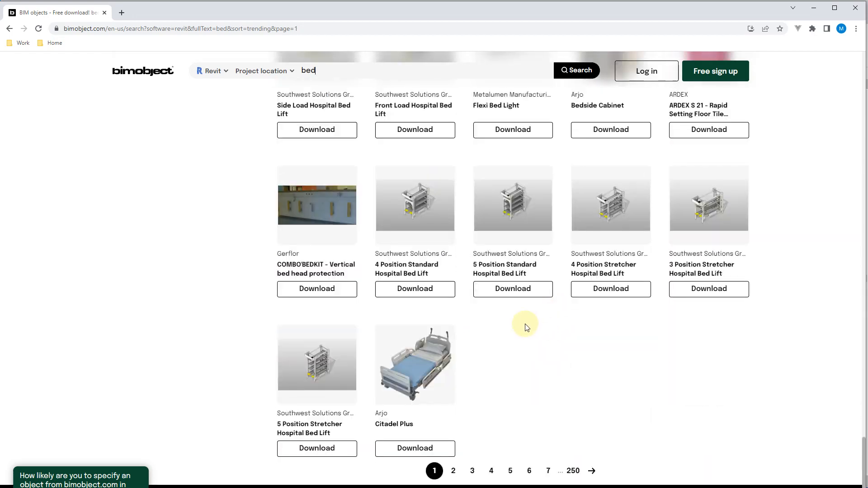
pyautogui.scroll(15, 523, 322)
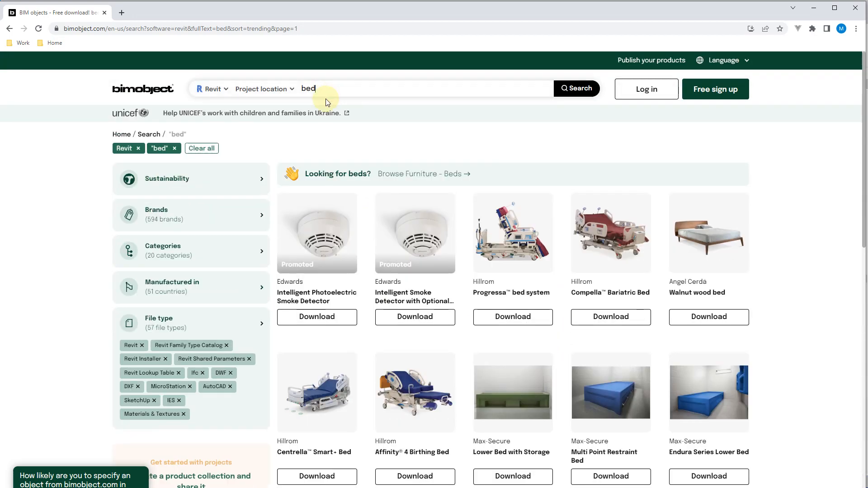
# Refine the product search to "residential bed" and look through the first page of results.
pyautogui.write('ial')
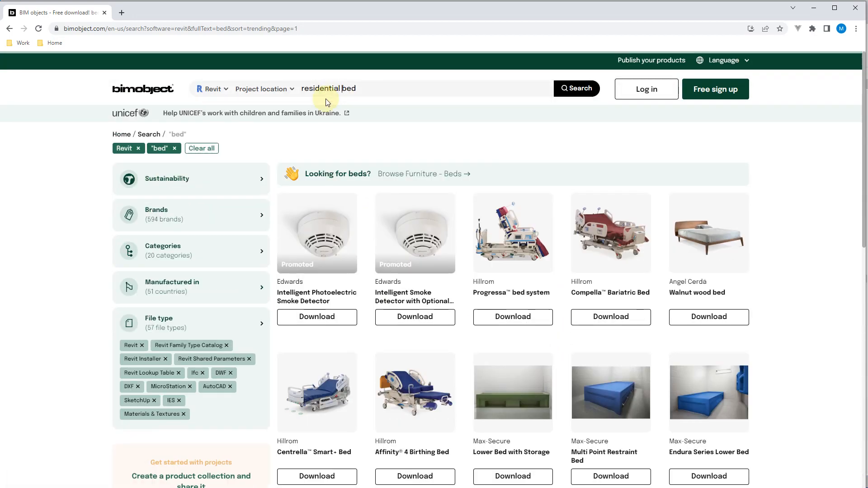
pyautogui.press('Return')
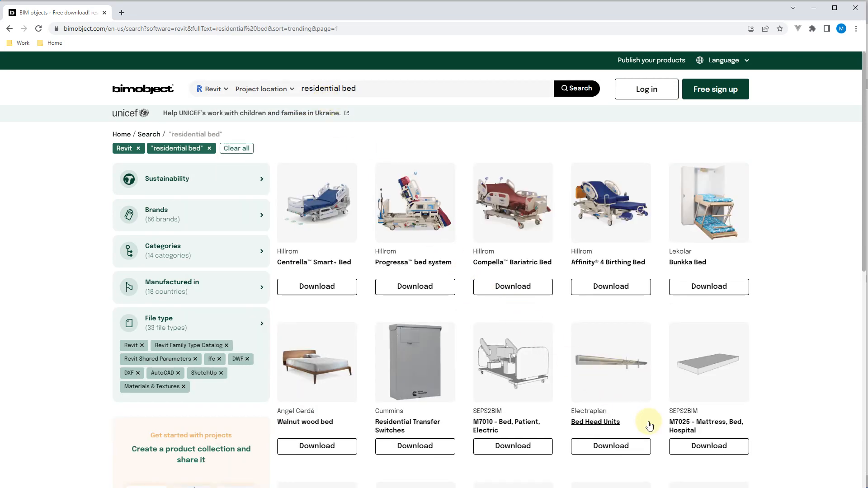
pyautogui.scroll(-5, 654, 411)
pyautogui.scroll(-5, 653, 406)
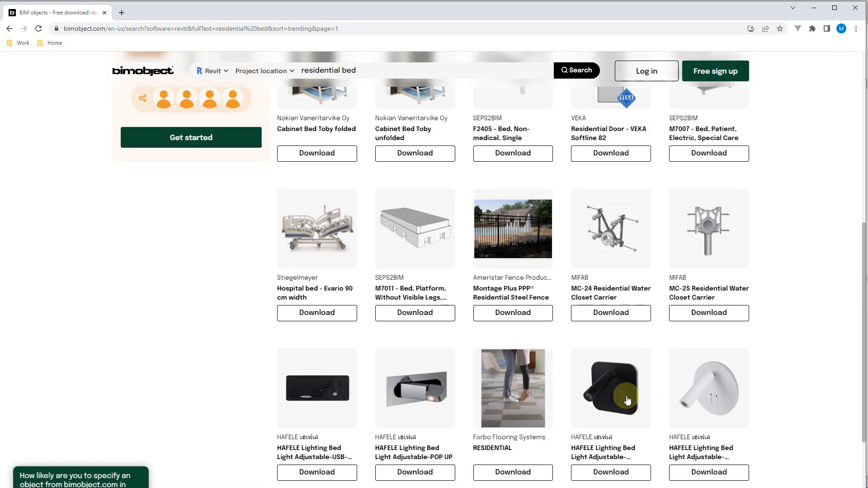
pyautogui.scroll(7, 394, 276)
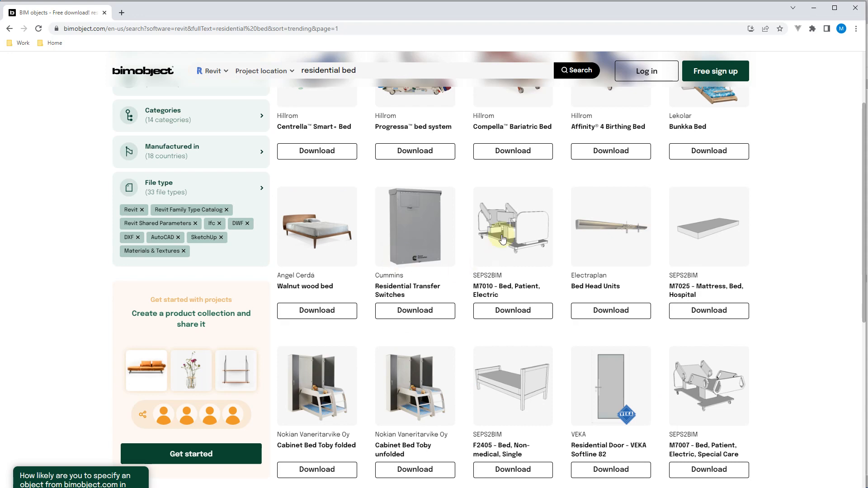
pyautogui.scroll(3, 424, 249)
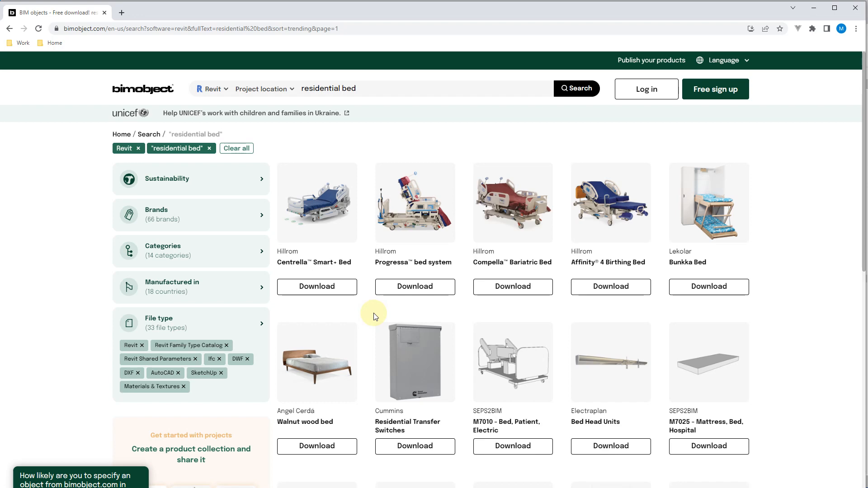
pyautogui.scroll(-15, 431, 362)
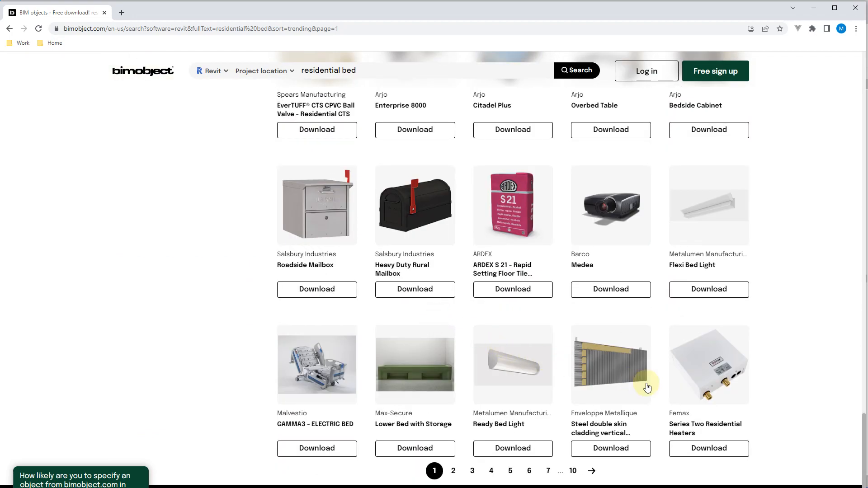
pyautogui.scroll(15, 502, 349)
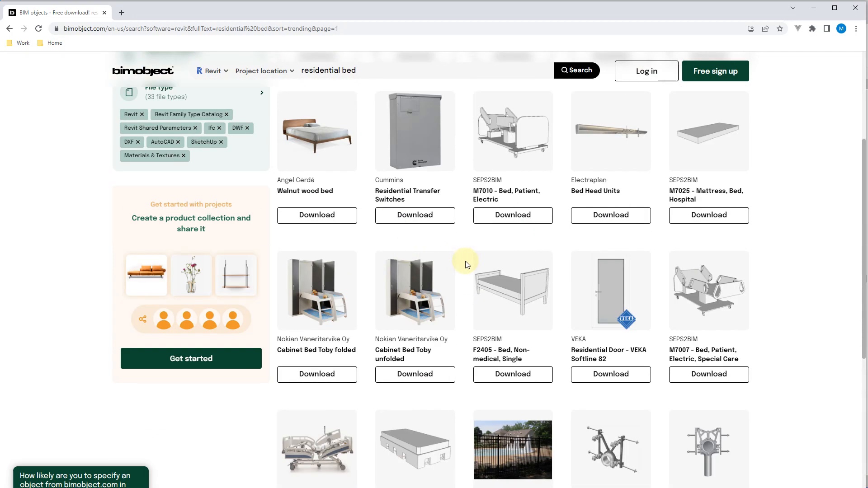
pyautogui.scroll(5, 466, 267)
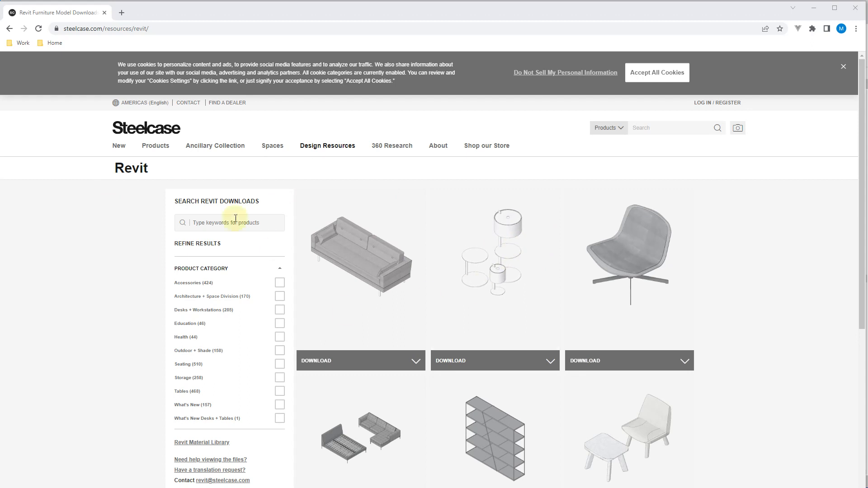
# On Steelcase's Revit downloads page, examine the Revit version options for the sofa and the side tables and browse the other furniture models.
pyautogui.click(115, 253)
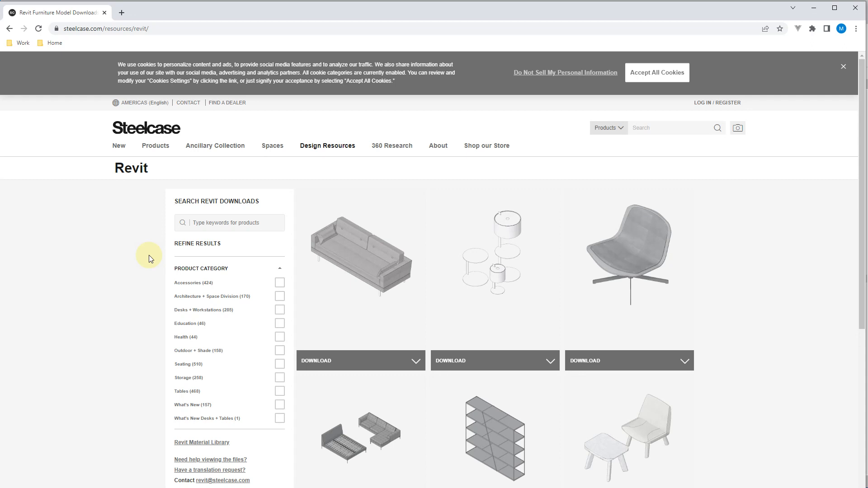
pyautogui.click(349, 360)
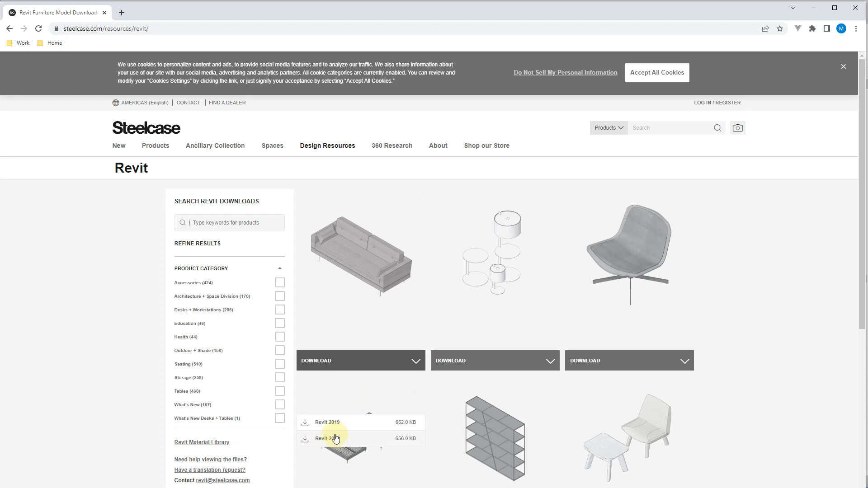
pyautogui.click(487, 370)
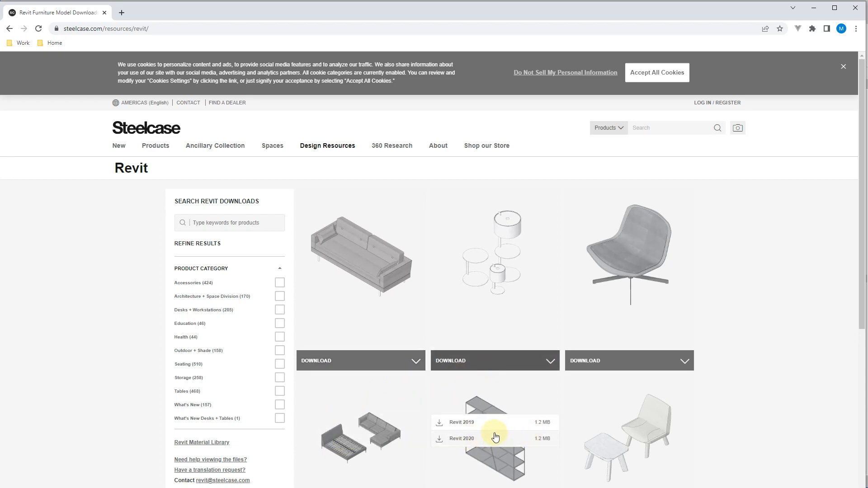
pyautogui.scroll(-10, 496, 436)
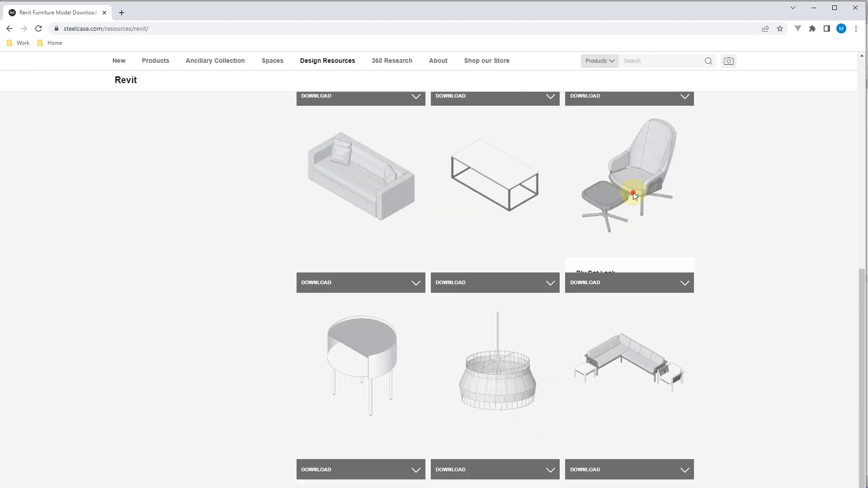
pyautogui.click(603, 282)
pyautogui.scroll(10, 604, 321)
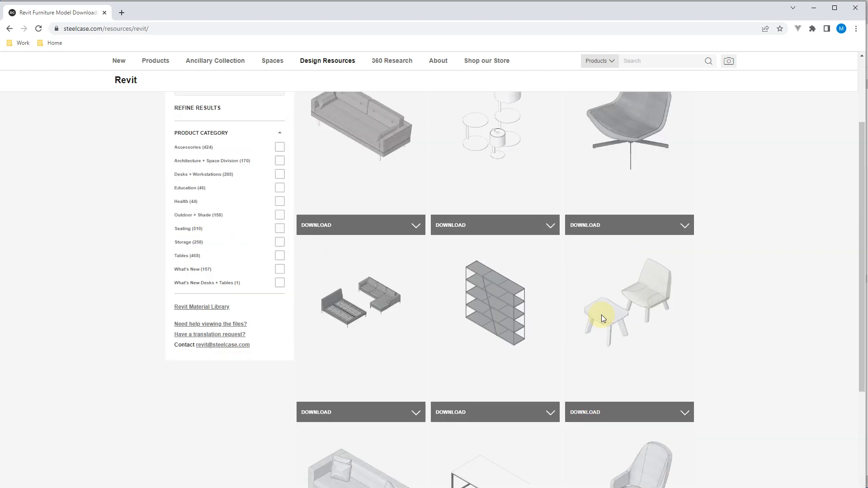
pyautogui.click(117, 237)
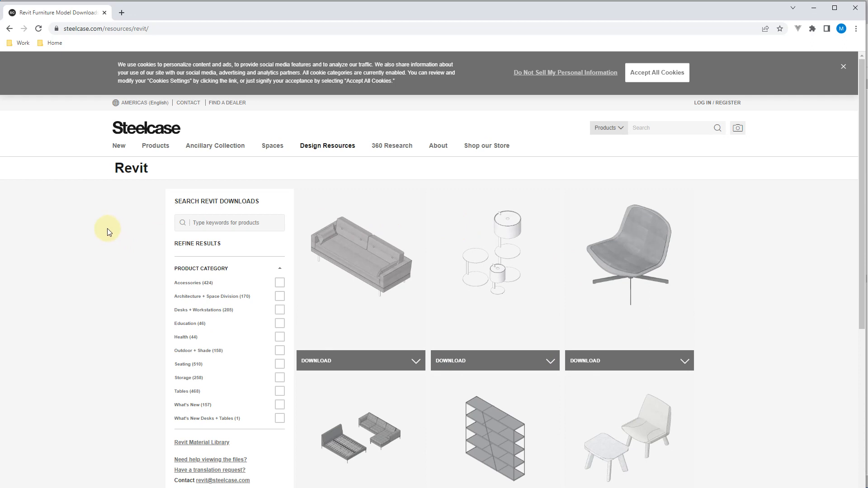